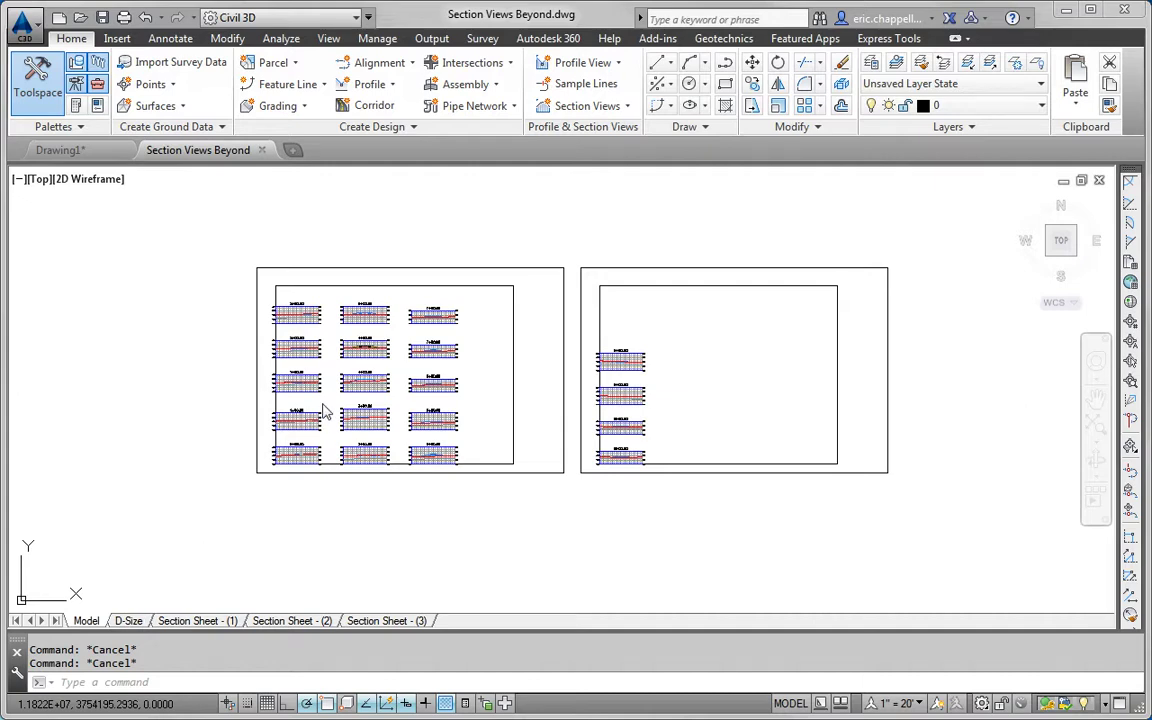
Open the properties of the Madison Lane section view group and widen the Group Plot Style column
left_click(359, 426)
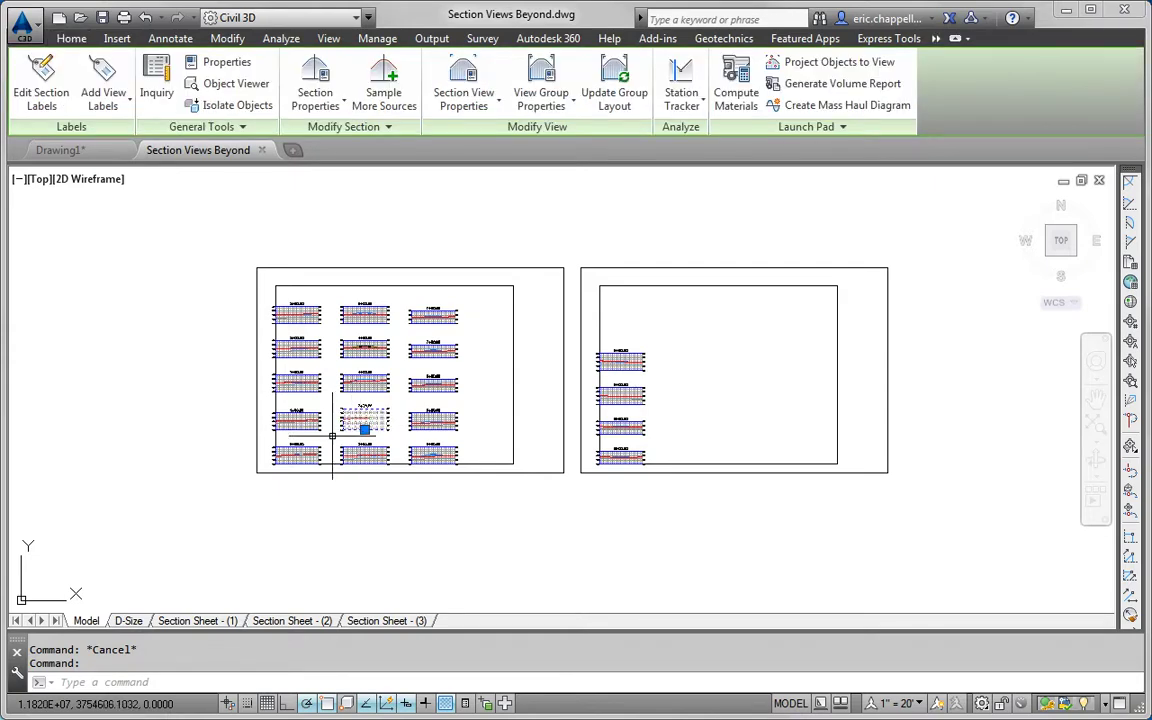
left_click(545, 73)
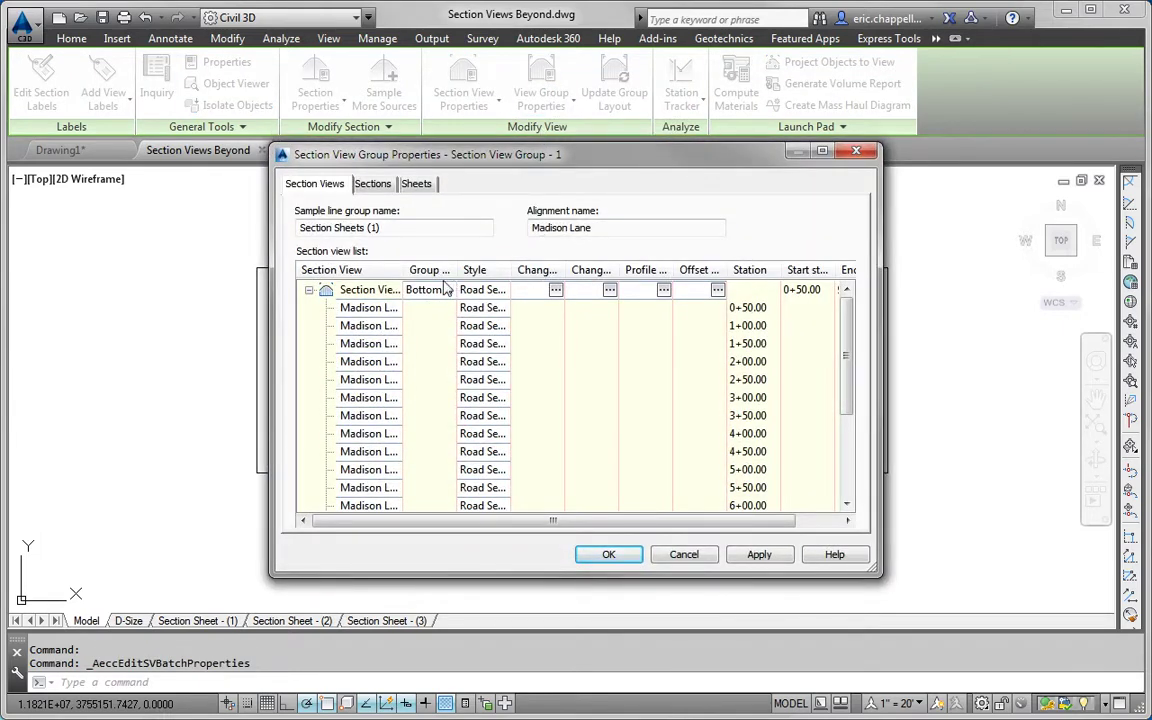
left_click_drag(455, 269, 524, 267)
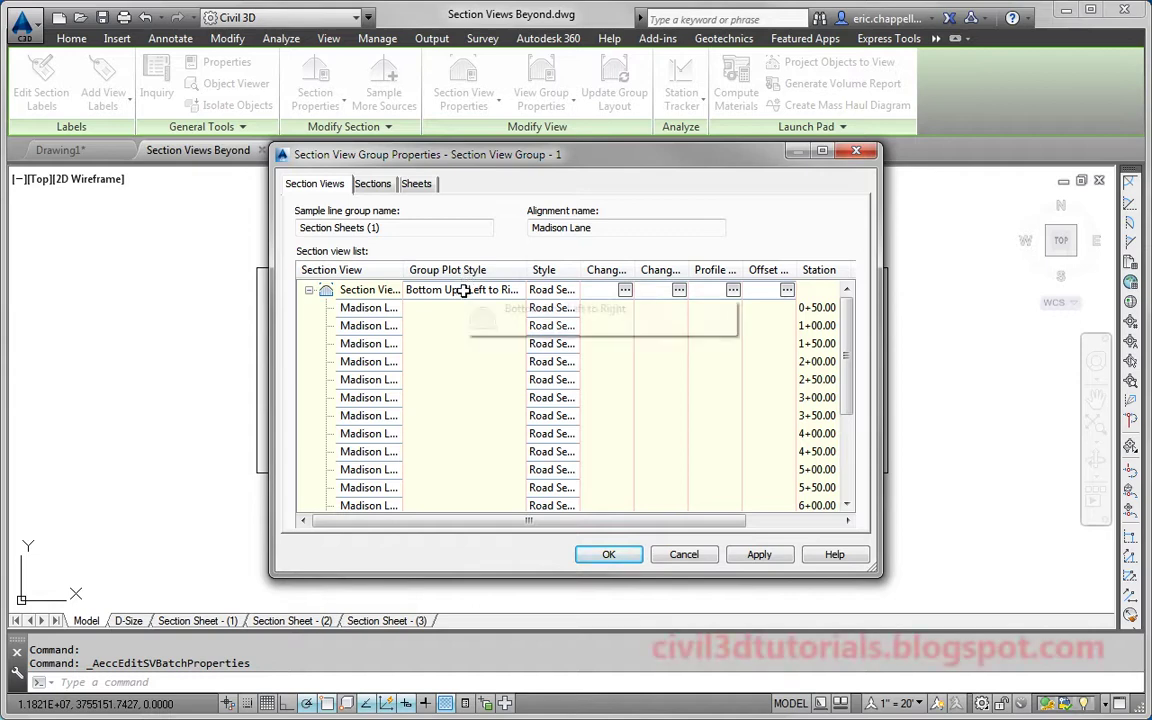
left_click_drag(524, 270, 575, 270)
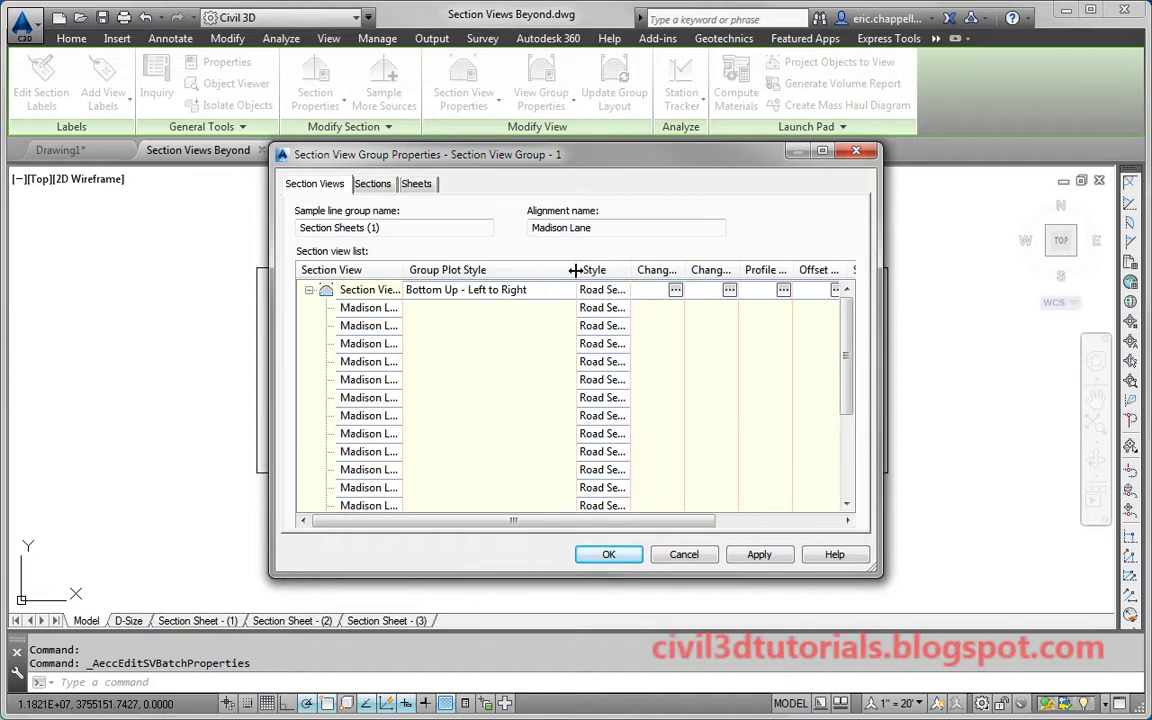
Set the section view group's plot style to Bottom Up - Left to Right With Grid and inspect the rearranged sheet
double_click(511, 291)
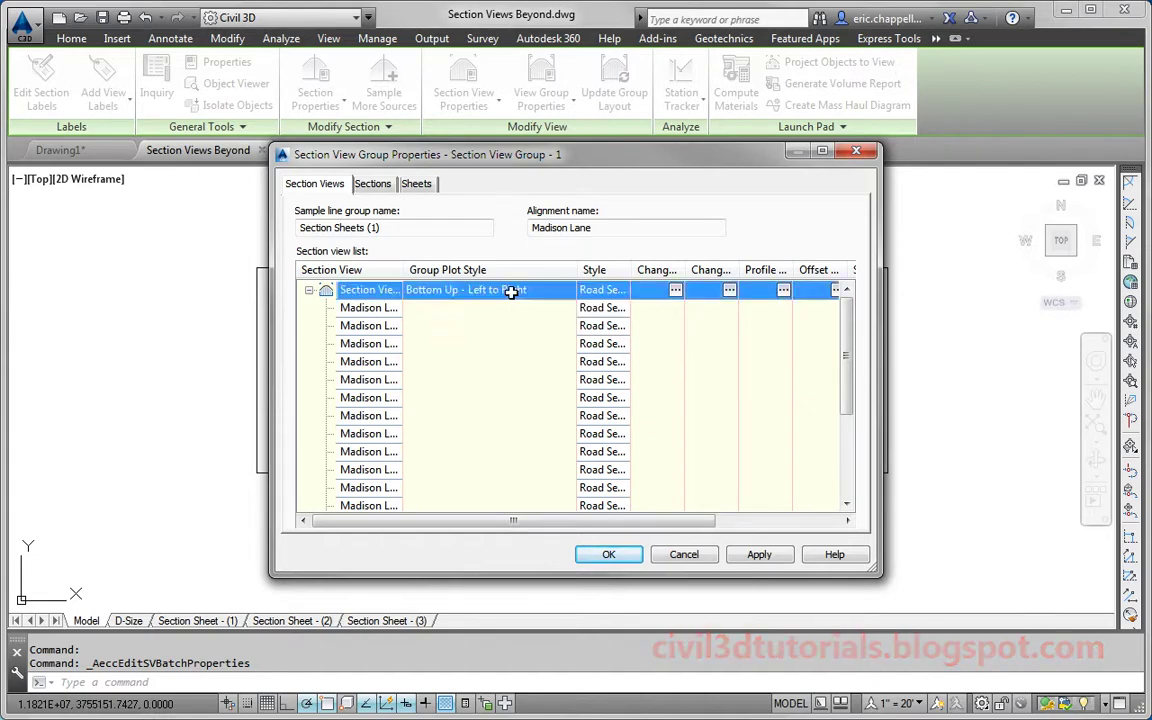
left_click(537, 355)
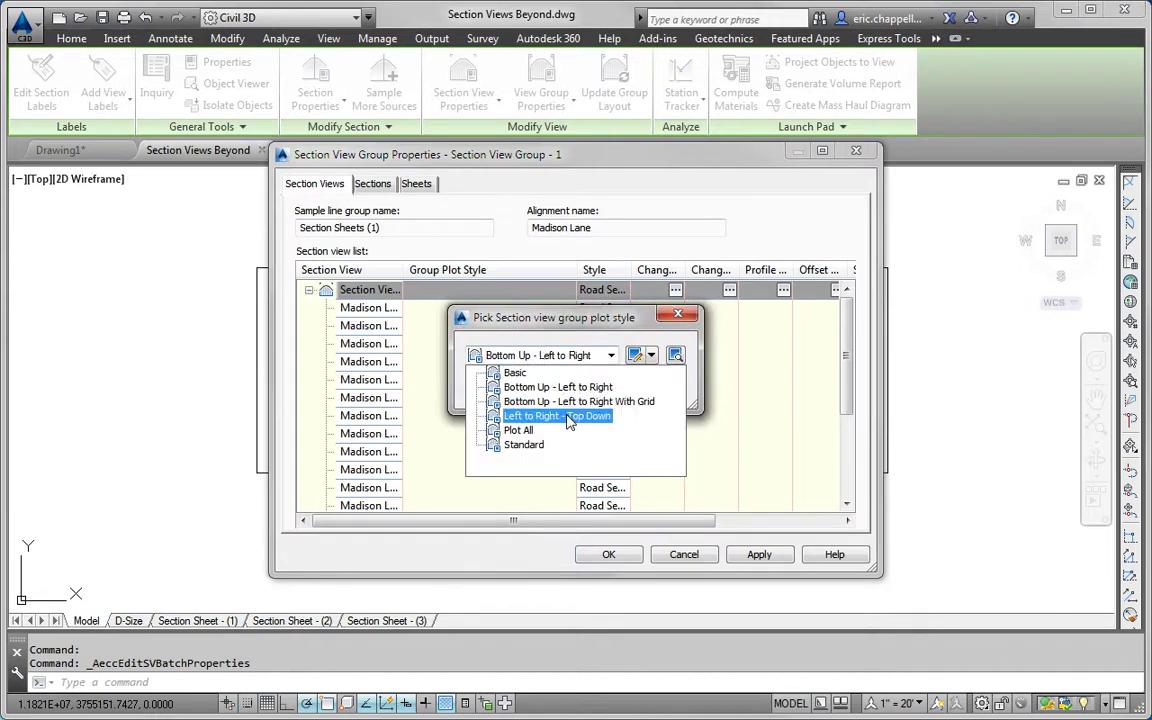
left_click(527, 398)
left_click(525, 394)
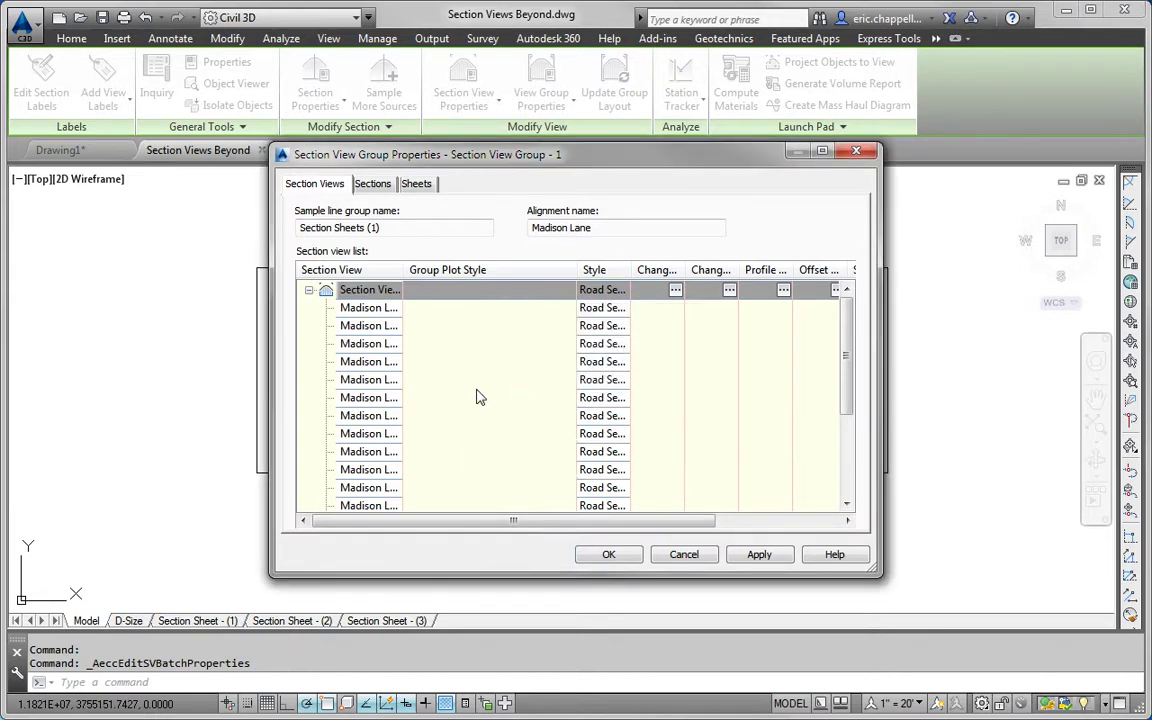
left_click(607, 556)
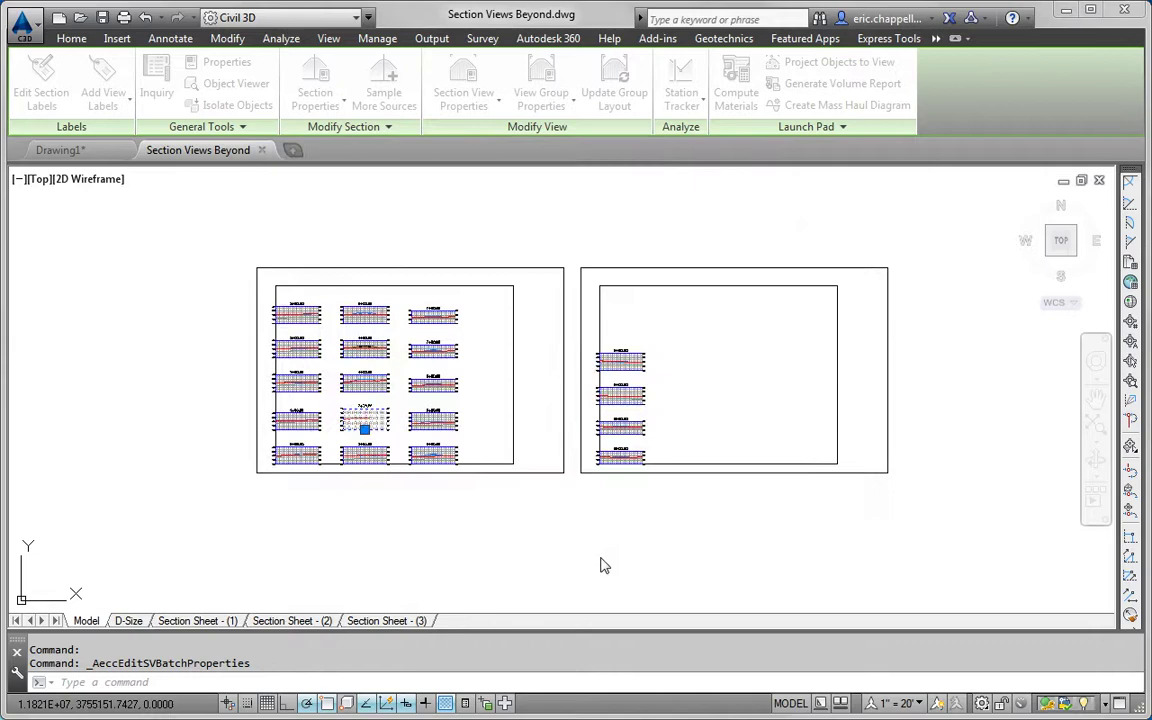
middle_click_drag(581, 532, 739, 512)
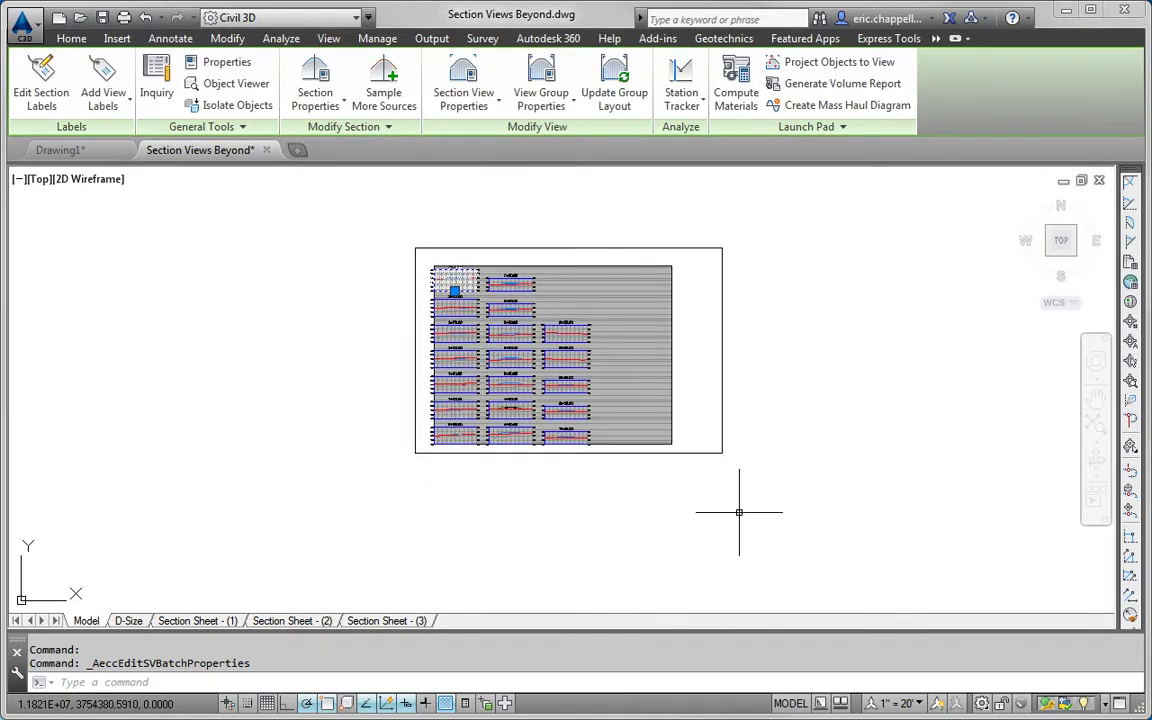
key("Escape")
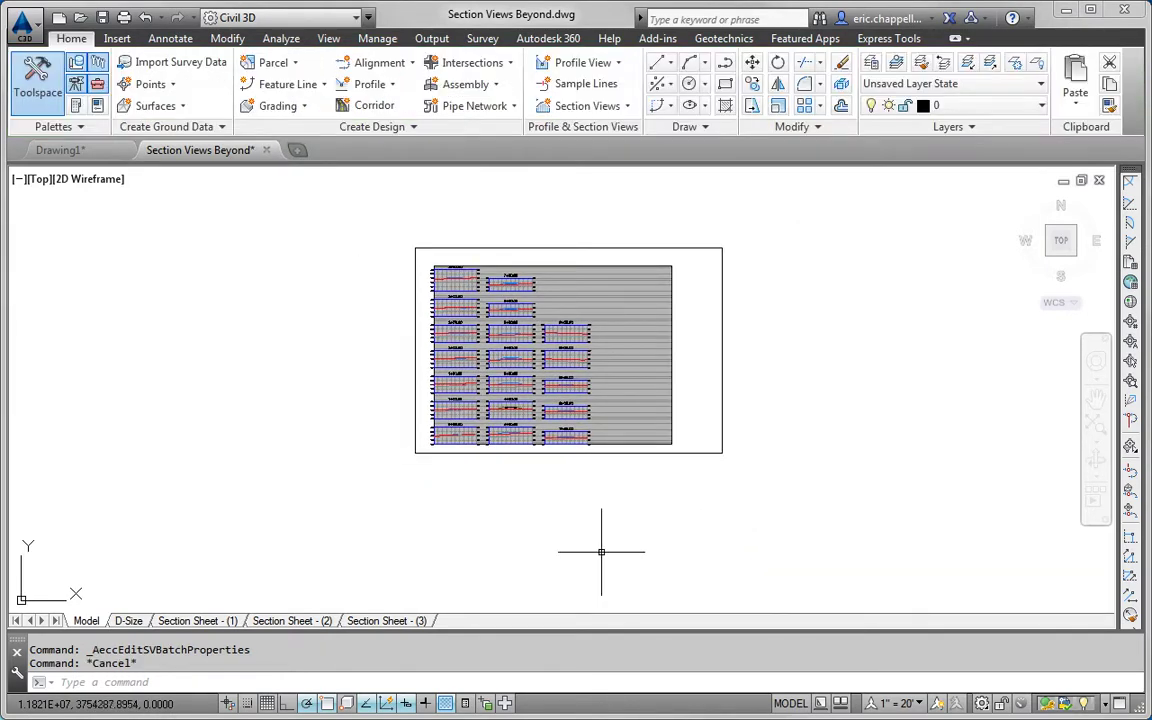
scroll(542, 480, "up", 5)
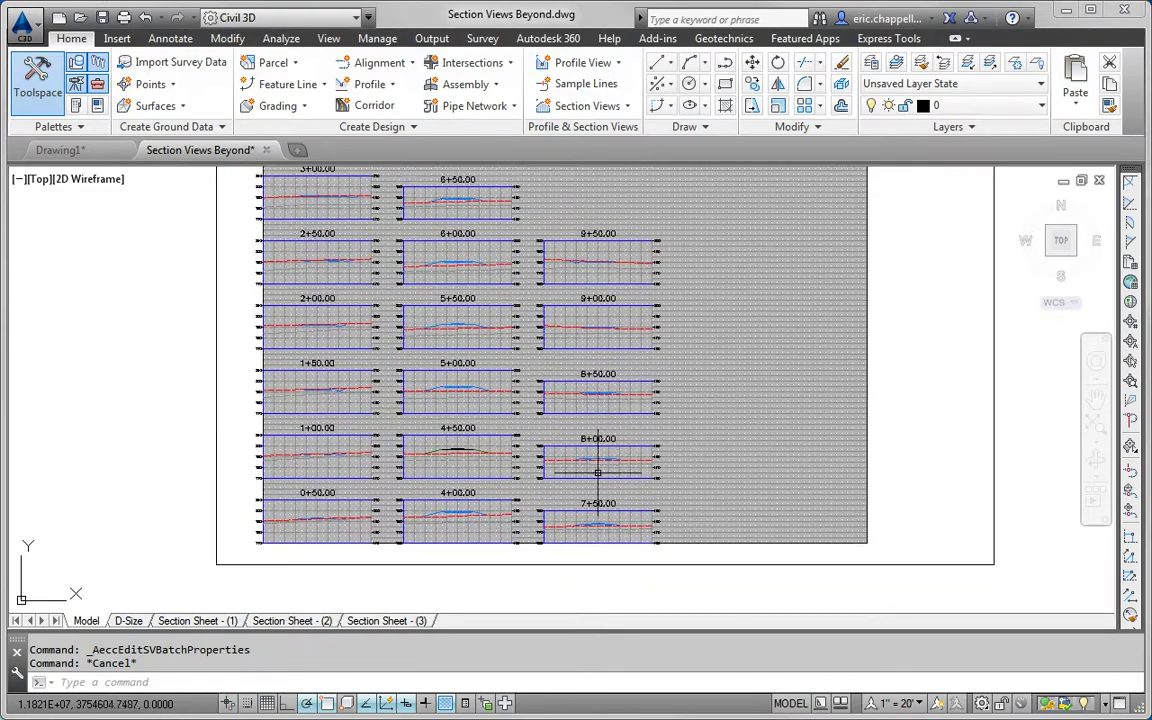
scroll(618, 495, "up", 7)
scroll(617, 490, "down", 7)
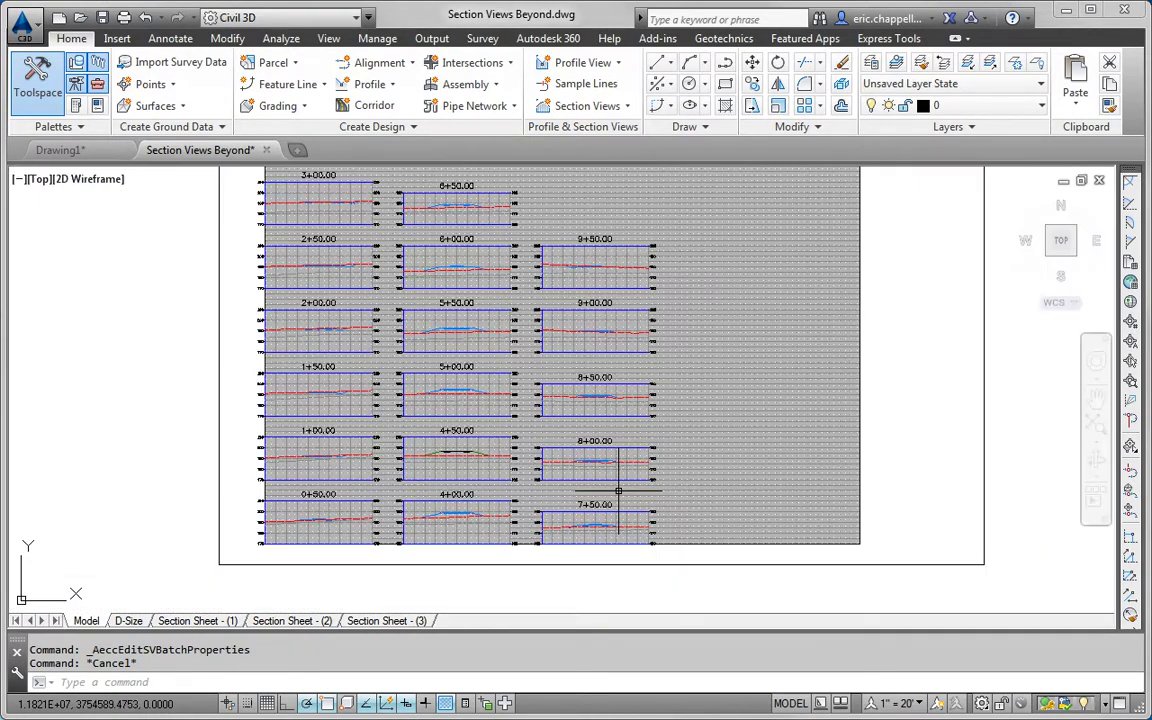
scroll(618, 490, "down", 4)
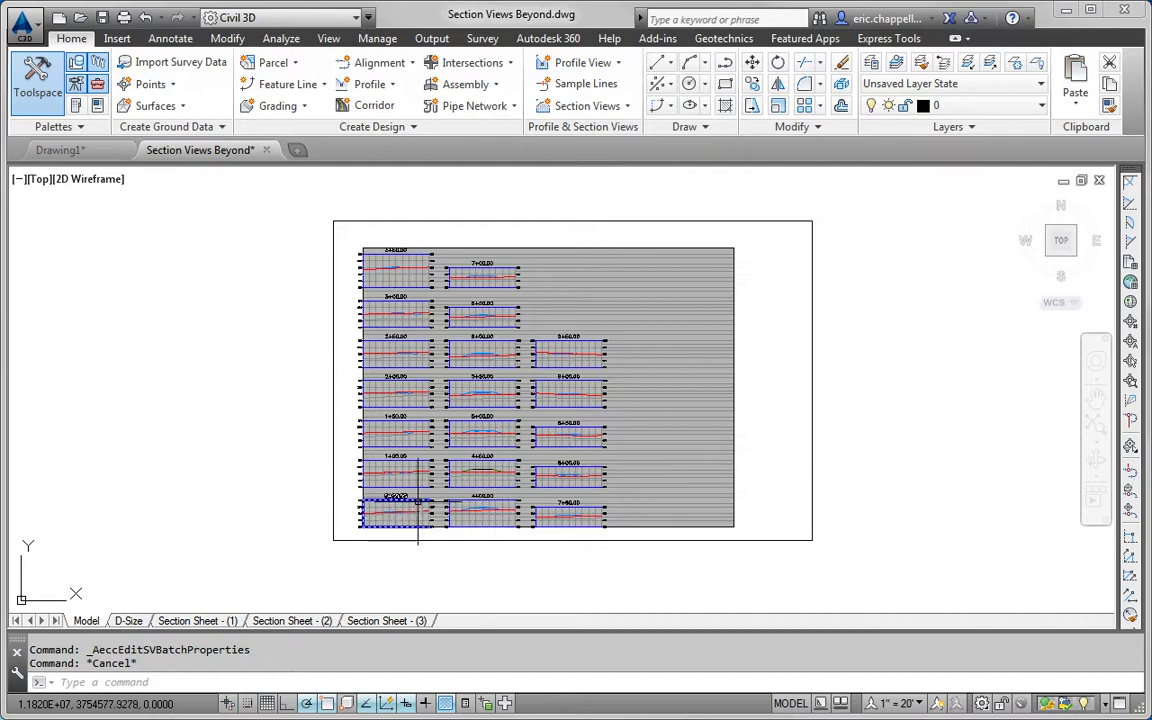
Change the section view style of the whole group to Design 1V - No Grid through the view group properties
scroll(400, 515, "up", 4)
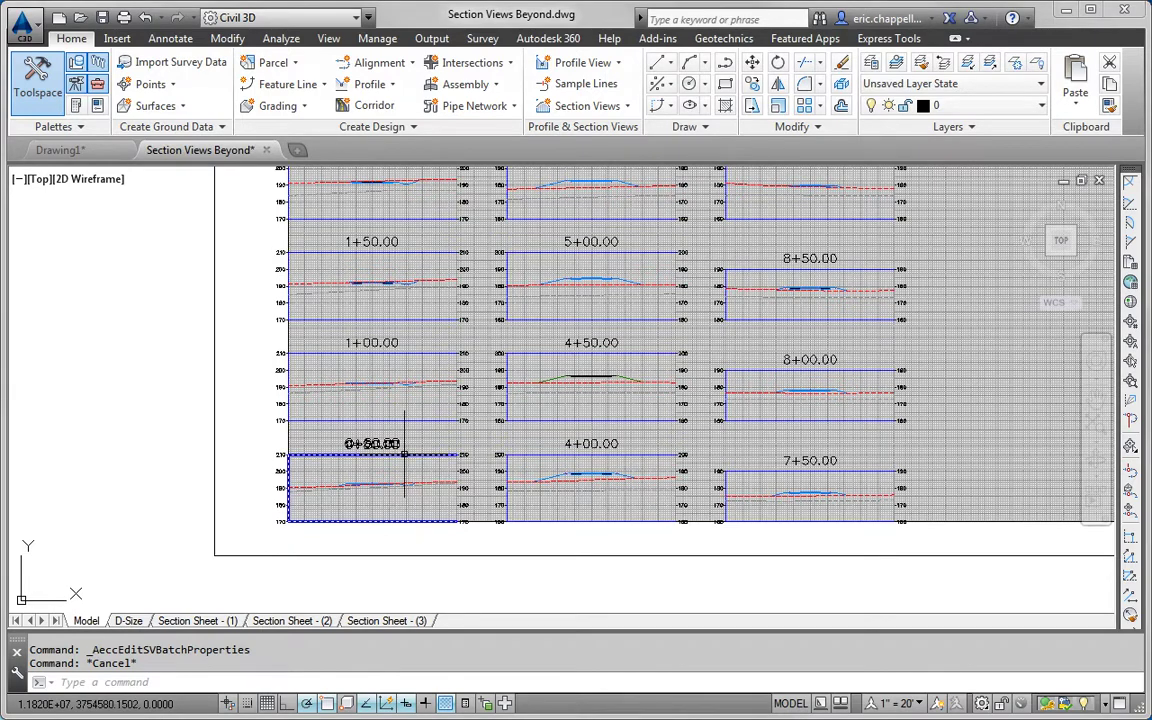
left_click(404, 466)
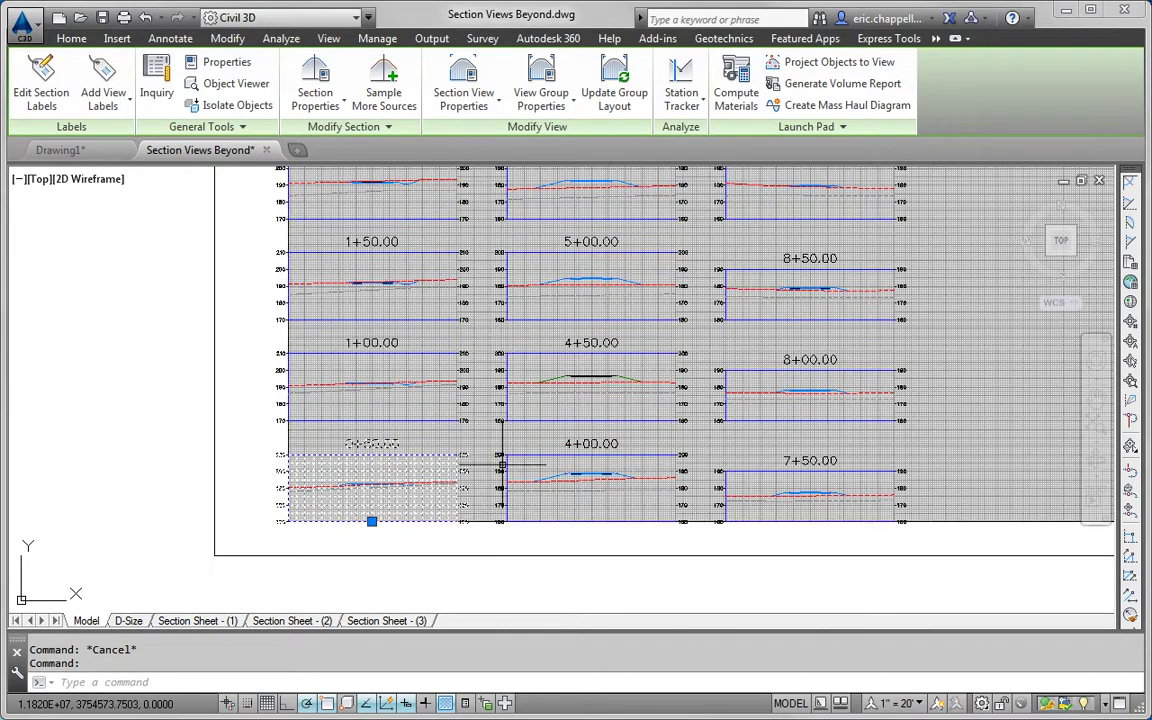
left_click(530, 92)
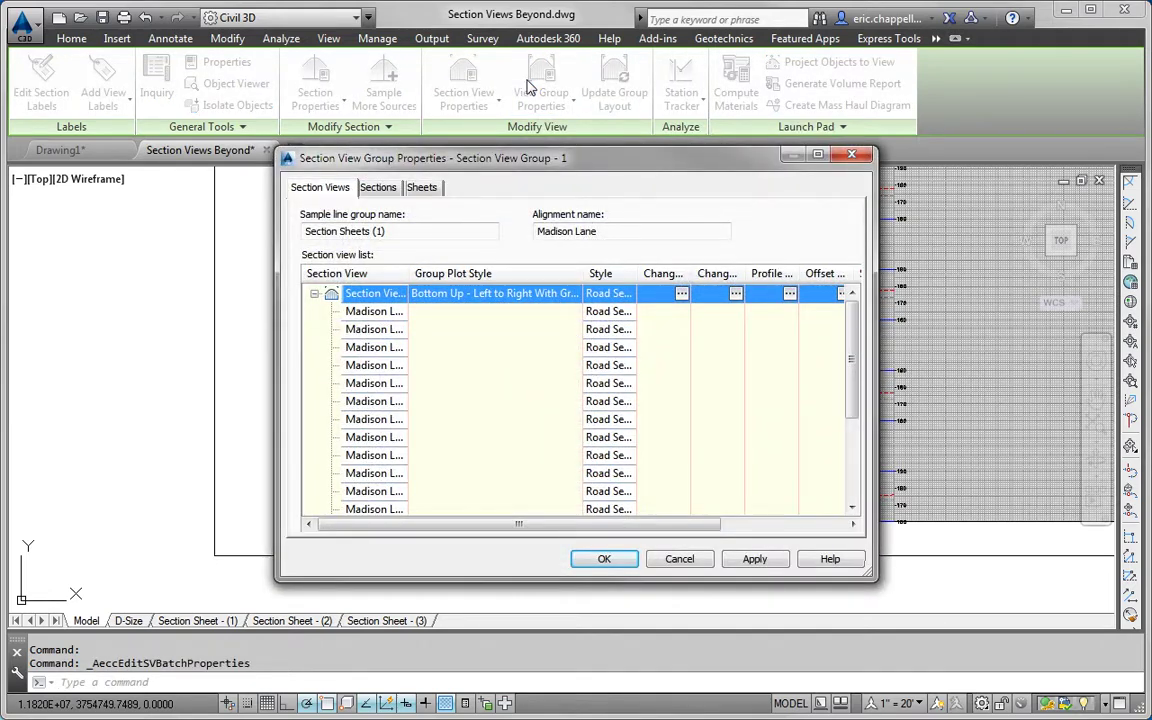
left_click_drag(467, 154, 412, 139)
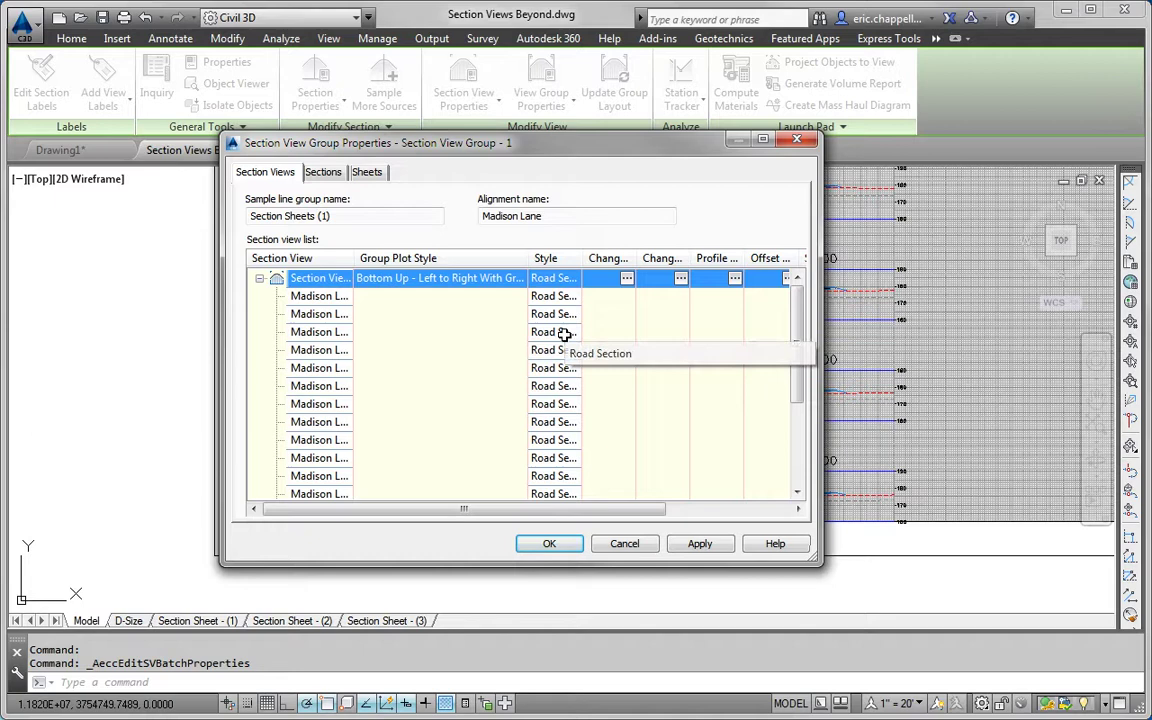
double_click(563, 284)
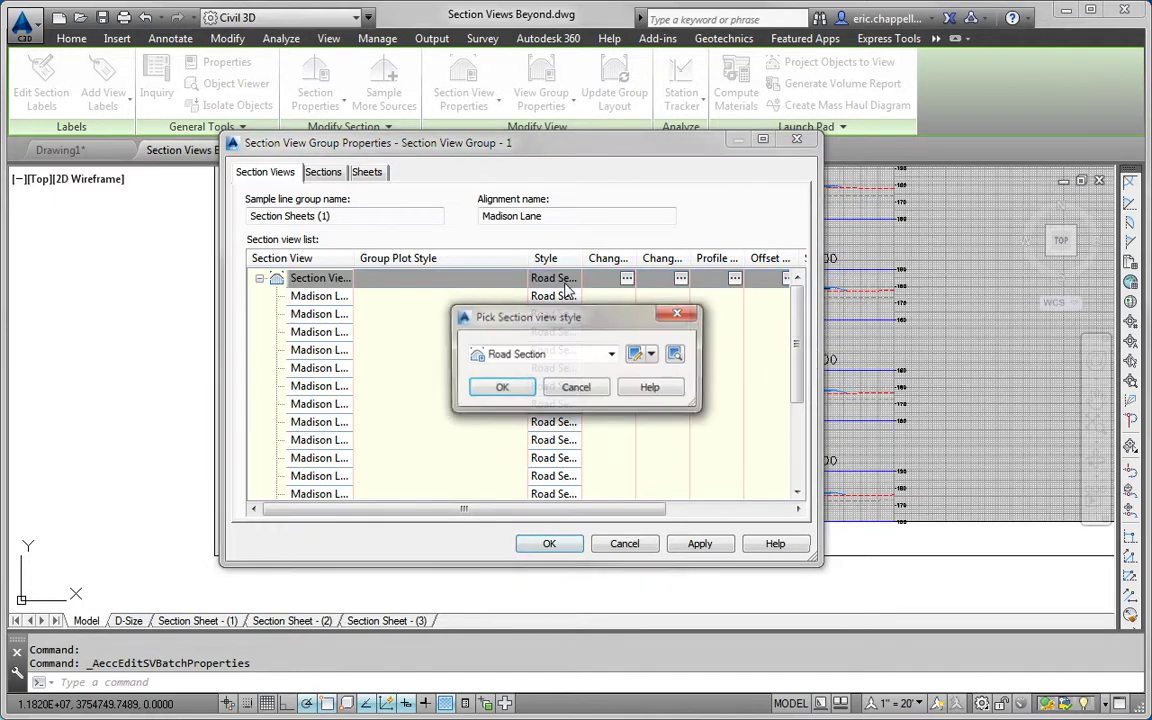
left_click(591, 341)
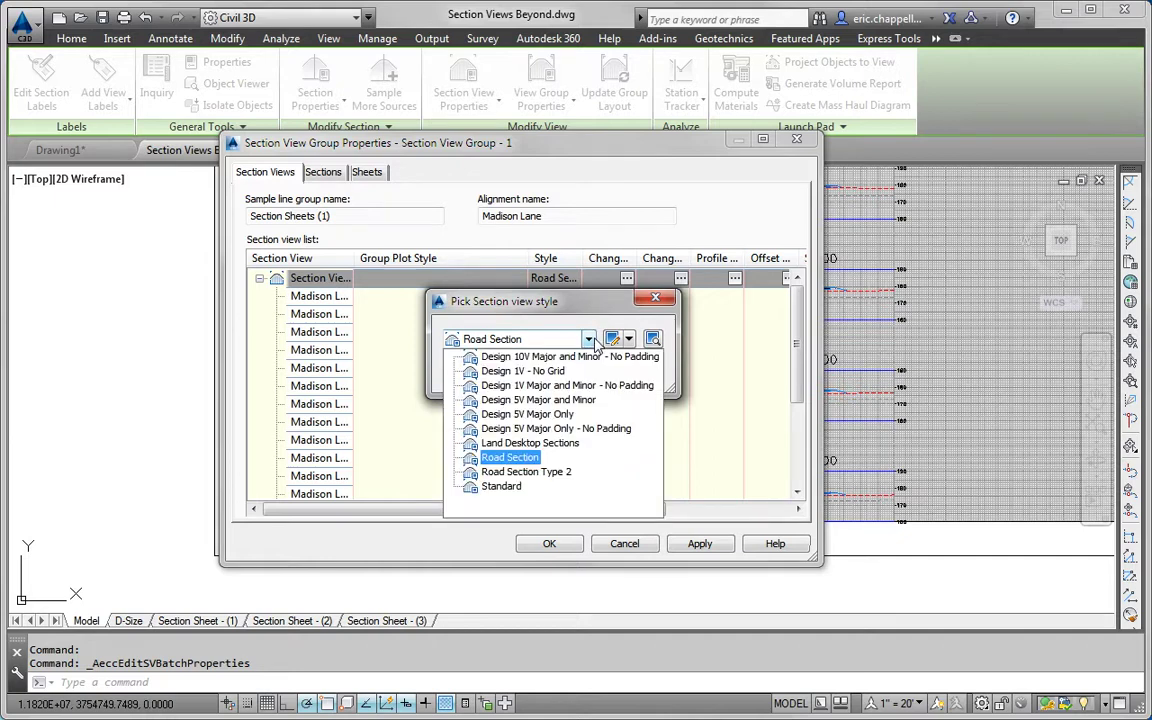
left_click(557, 372)
key("Return")
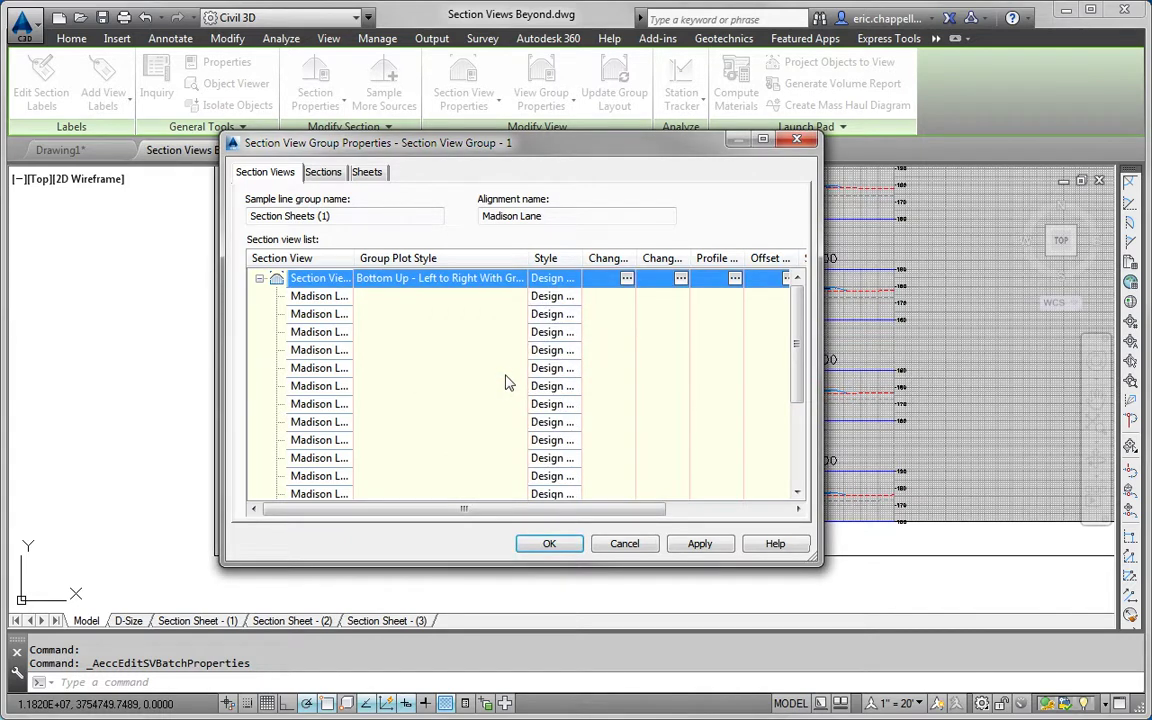
left_click_drag(586, 258, 622, 258)
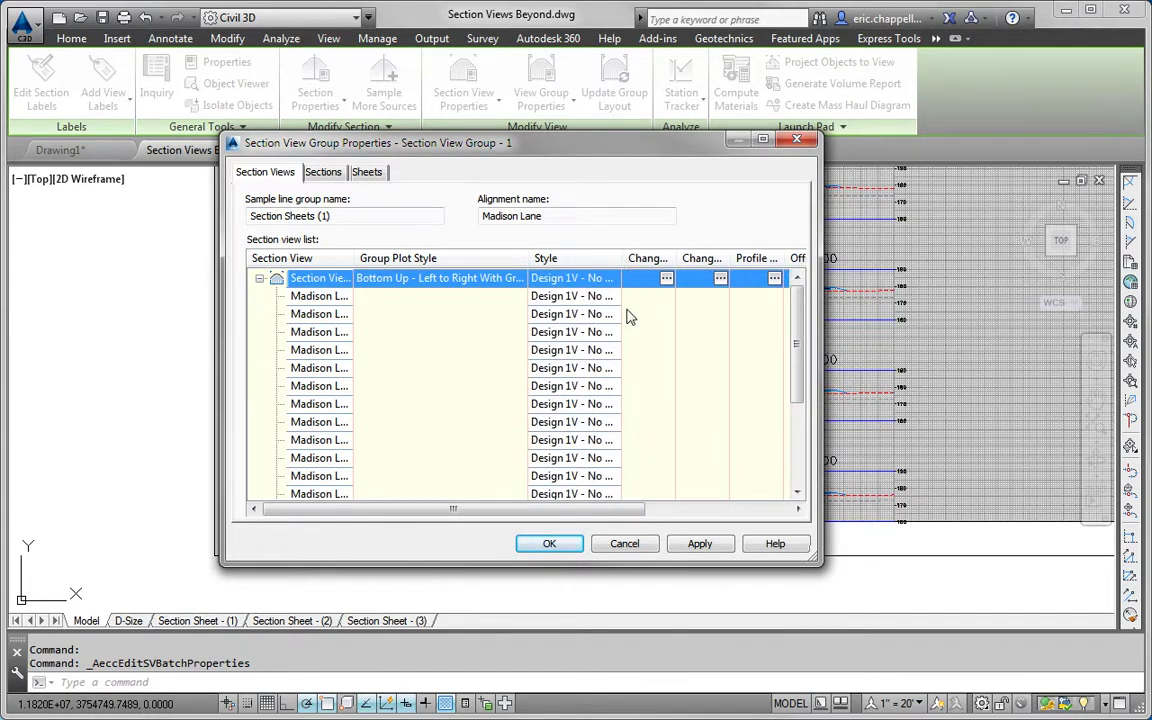
scroll(716, 440, "down", 3)
scroll(715, 390, "up", 3)
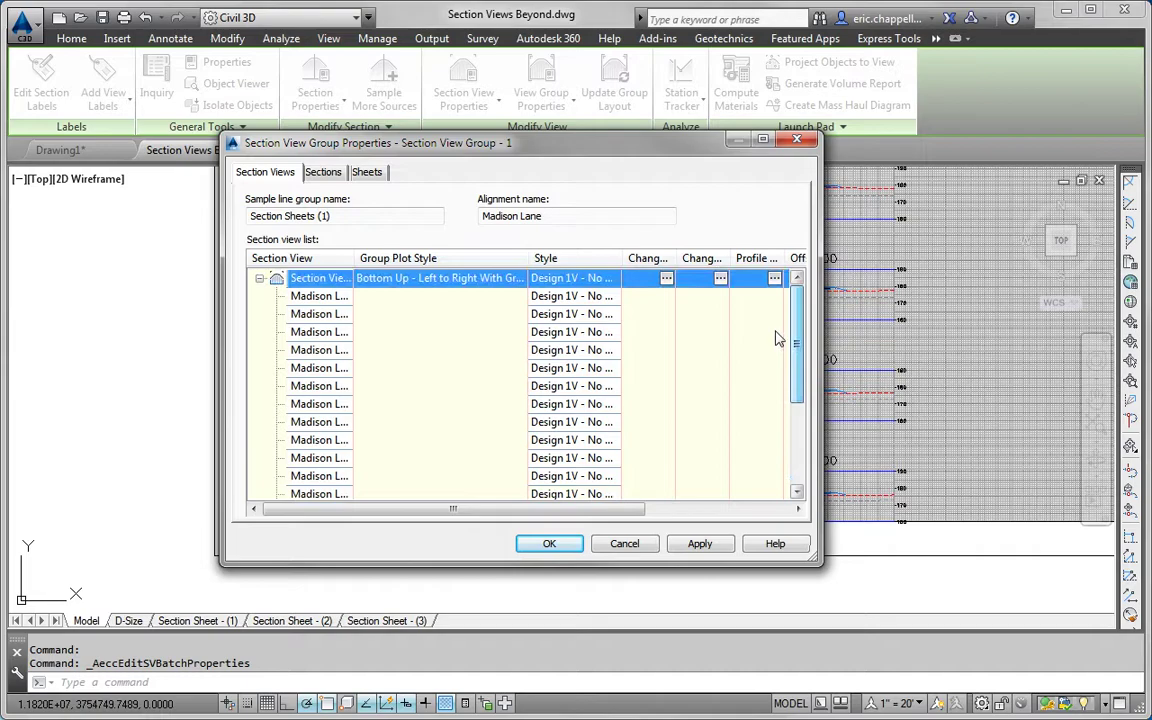
left_click(549, 543)
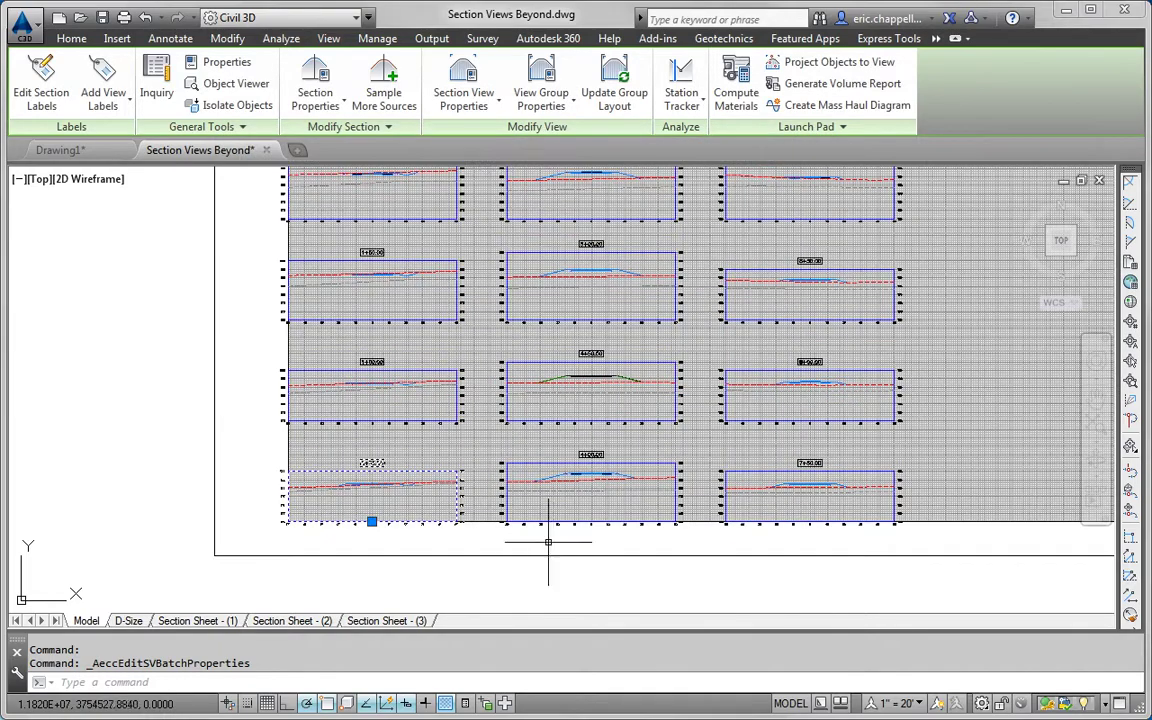
Reopen the view group properties from the 5+00.00 section view and widen the Change Band Set, Change Volume Tables, and Offset and Elevation columns
scroll(489, 463, "down", 2)
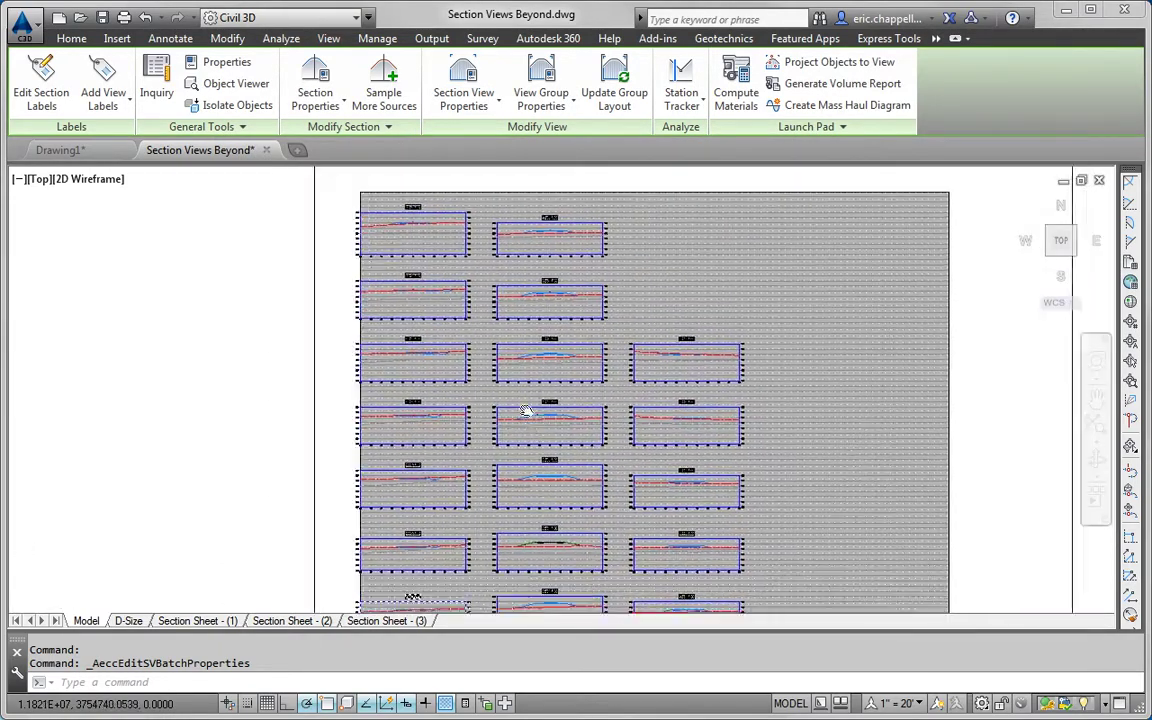
scroll(415, 490, "up", 4)
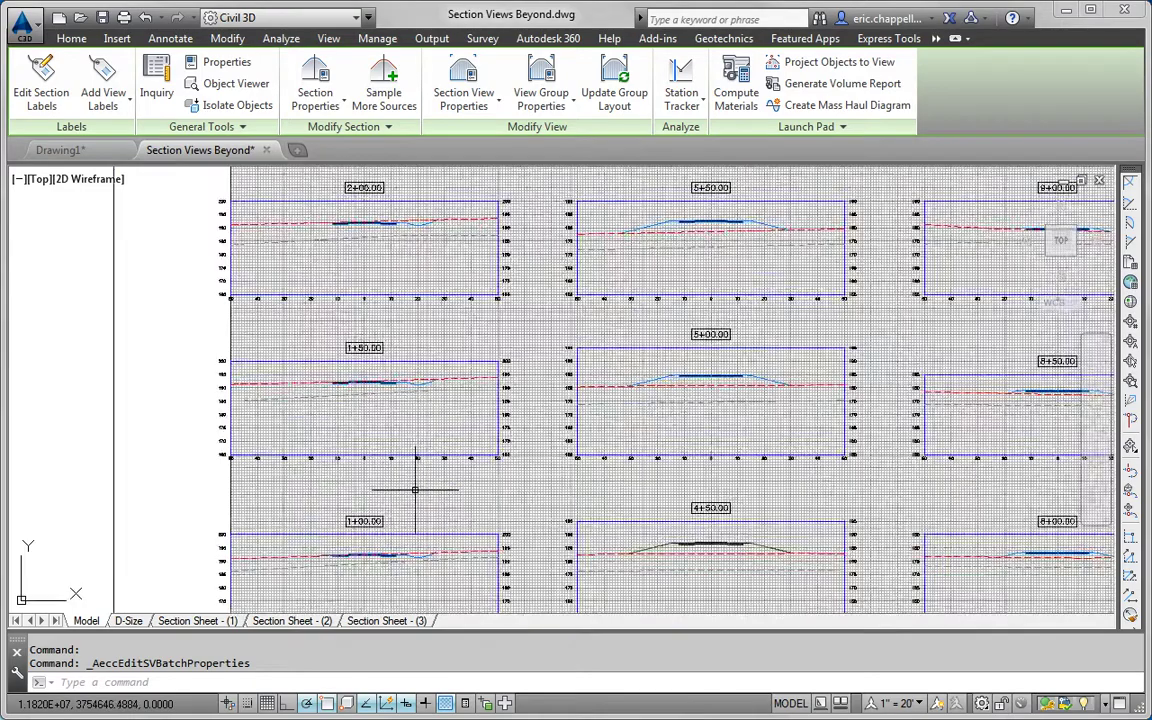
scroll(415, 490, "up", 2)
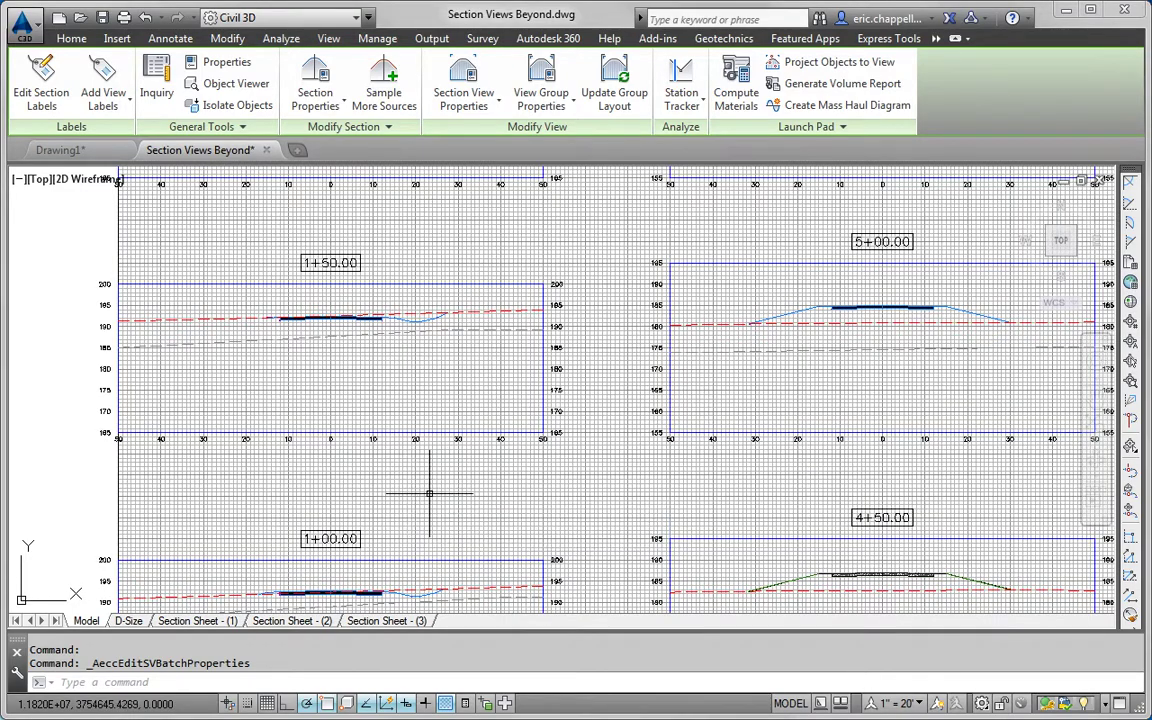
middle_click_drag(648, 486, 405, 503)
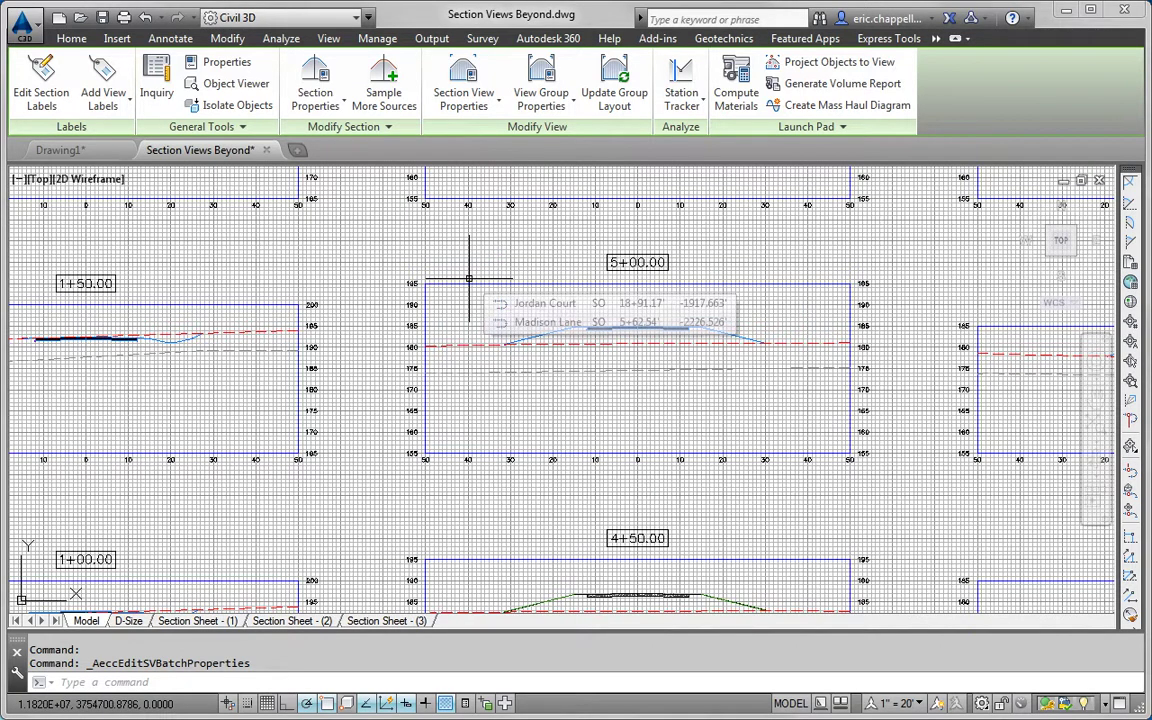
mouse_move(394, 272)
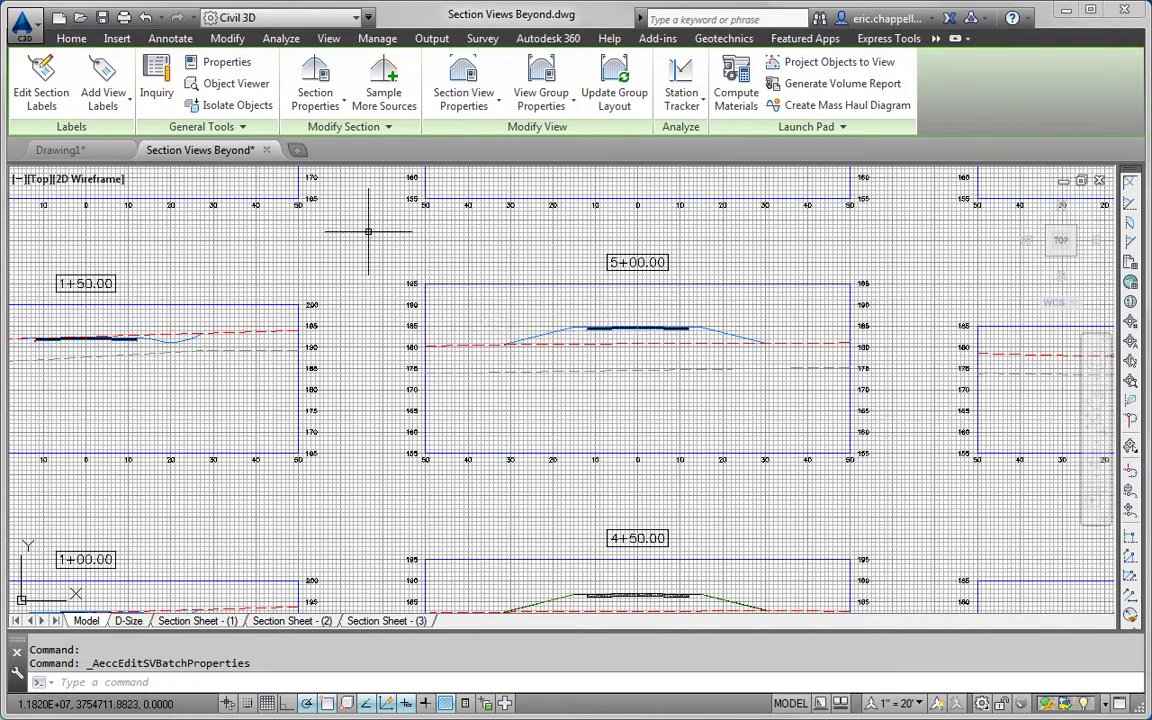
left_click(514, 286)
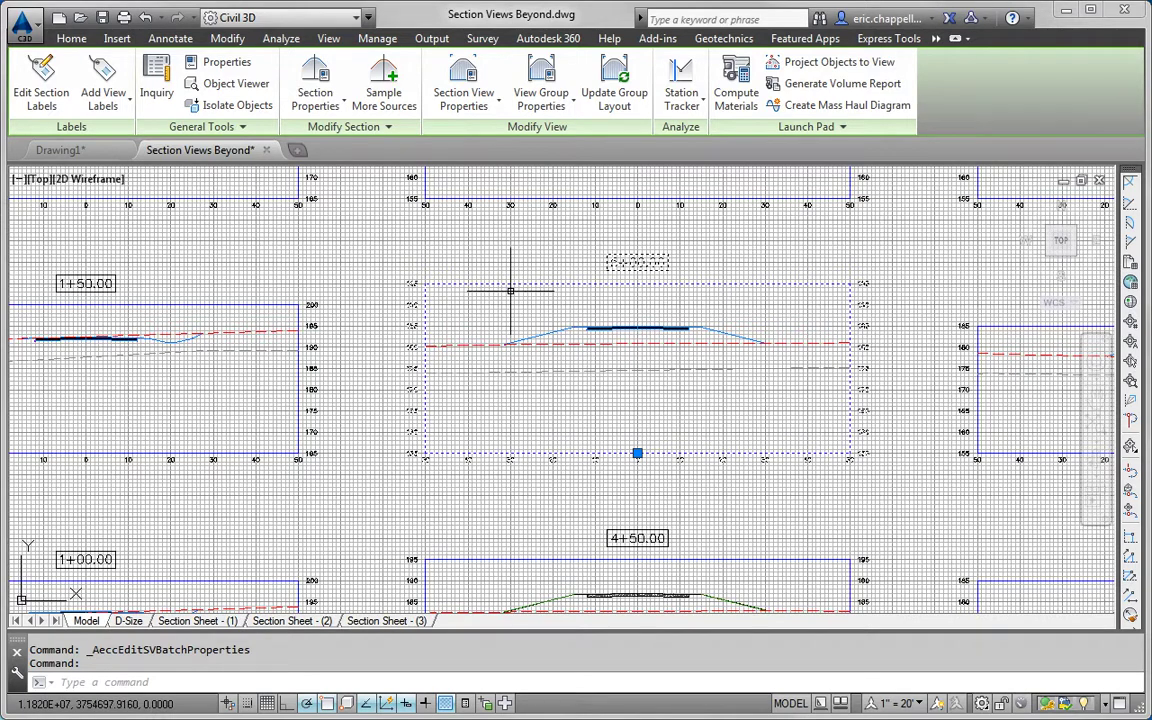
left_click(553, 70)
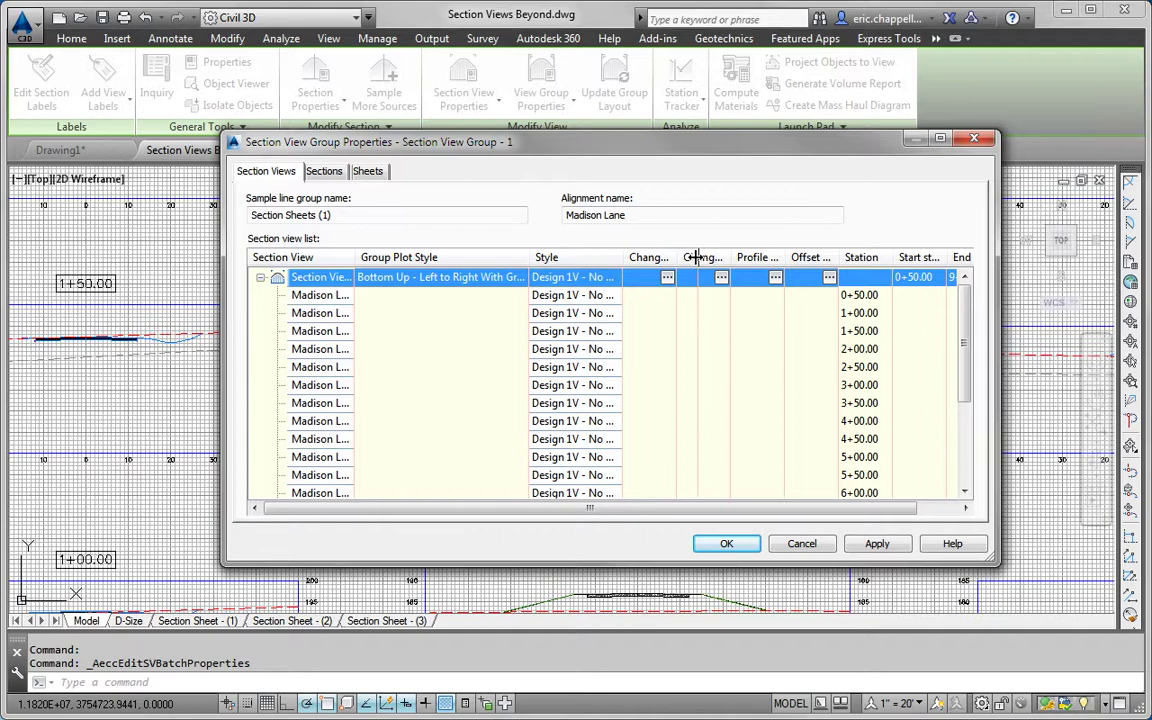
left_click_drag(697, 257, 718, 257)
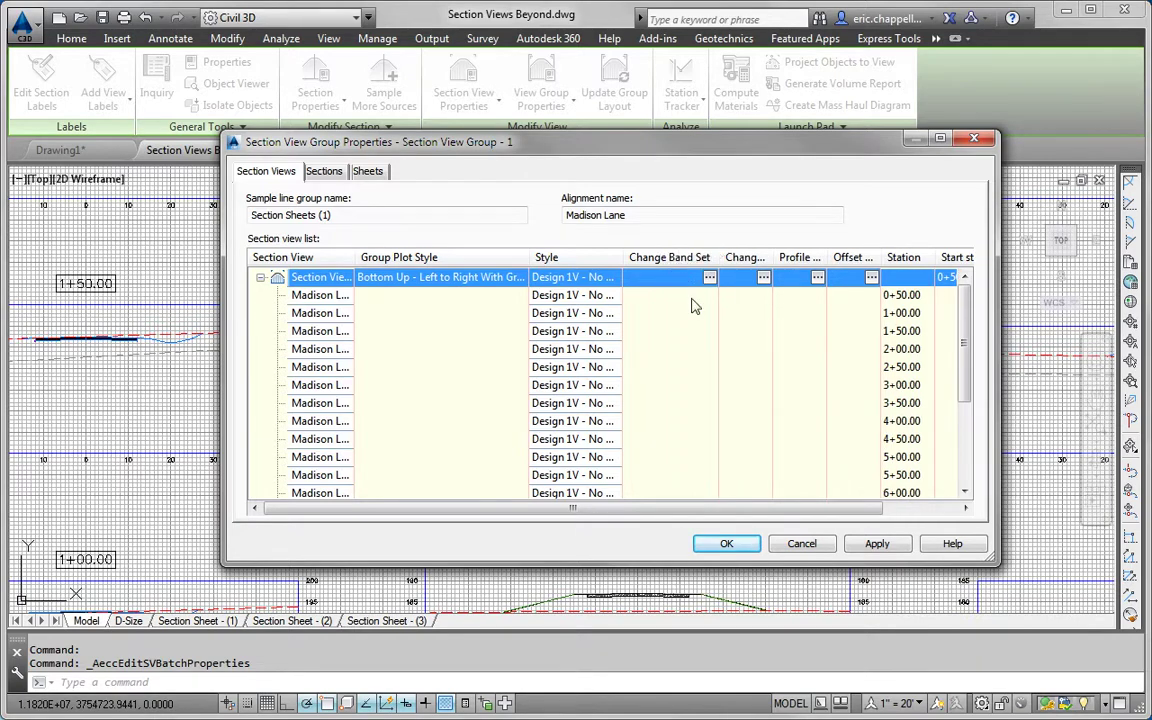
left_click_drag(726, 142, 580, 156)
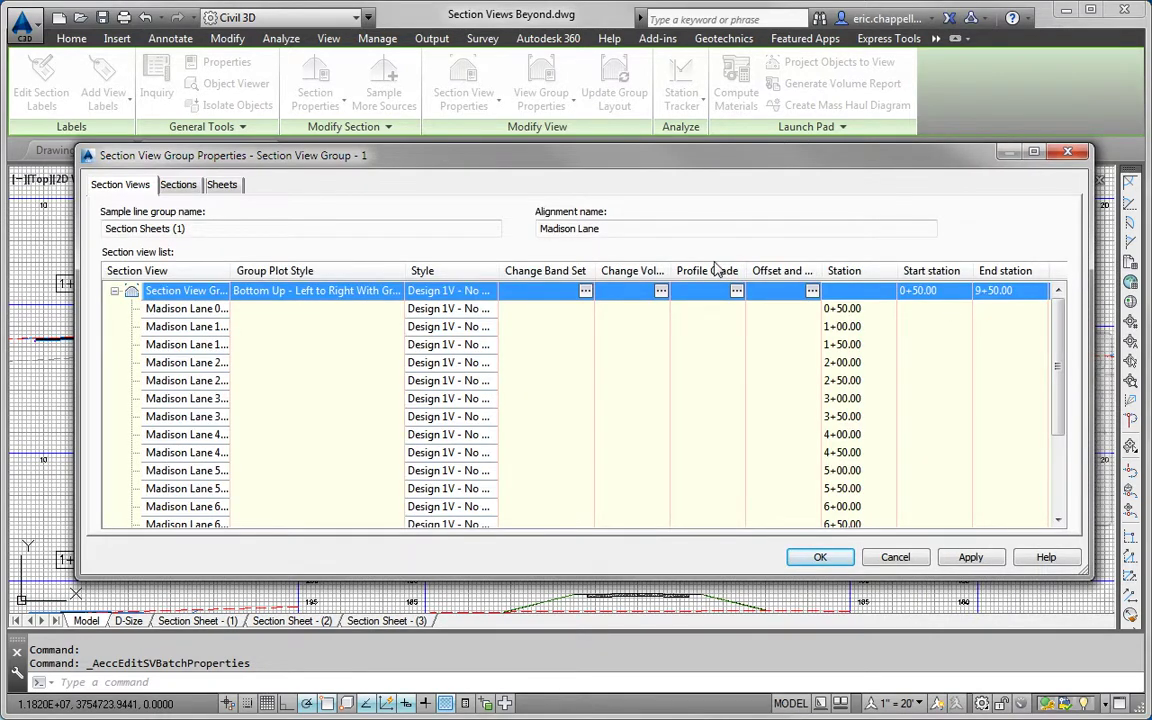
left_click_drag(671, 270, 736, 271)
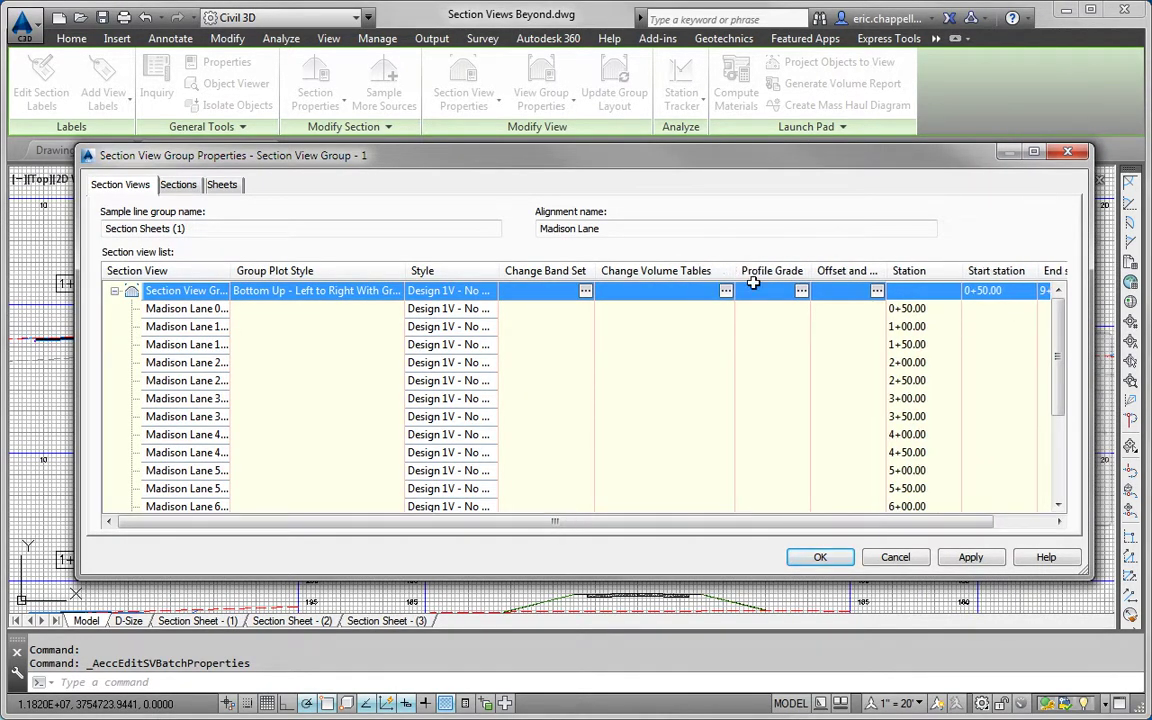
left_click_drag(961, 271, 942, 271)
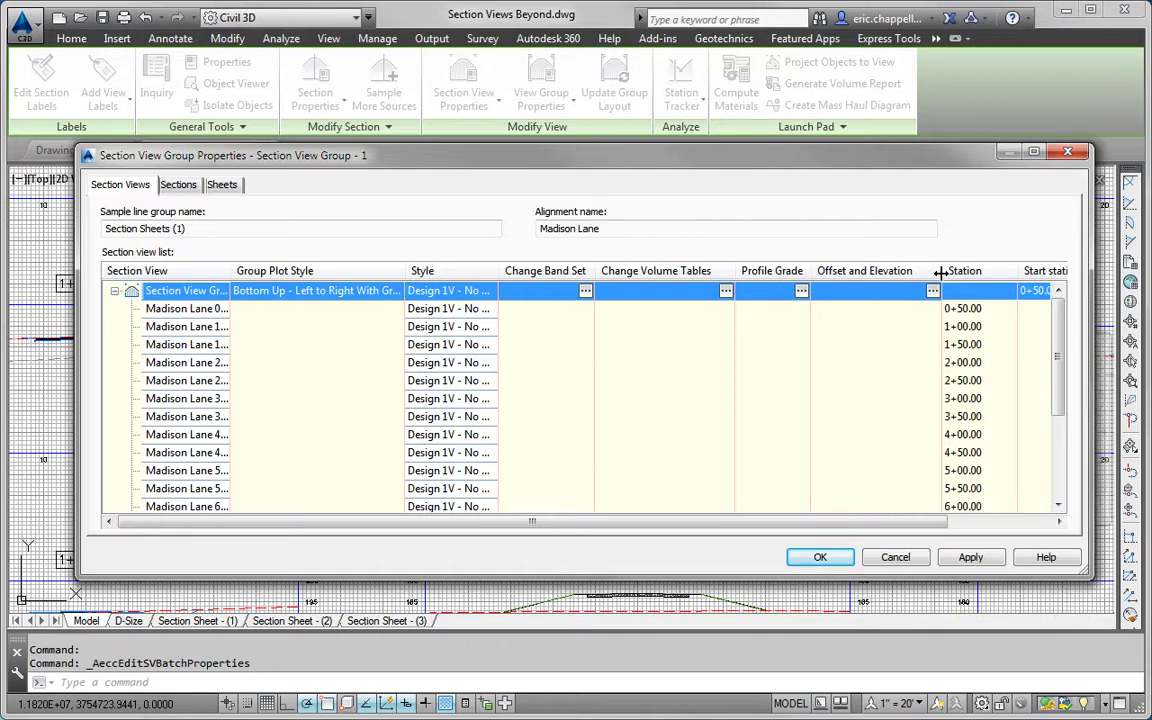
Import the _No Bands band set for the whole section view group and apply the group properties
left_click(586, 292)
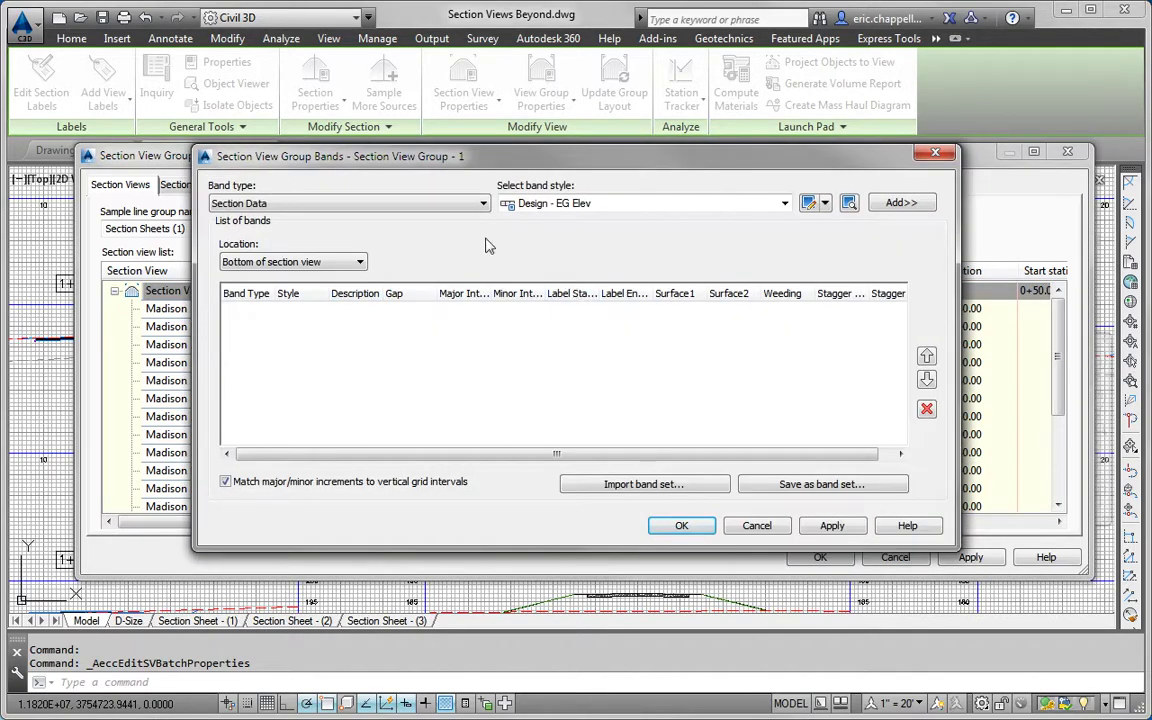
left_click(617, 488)
left_click(527, 337)
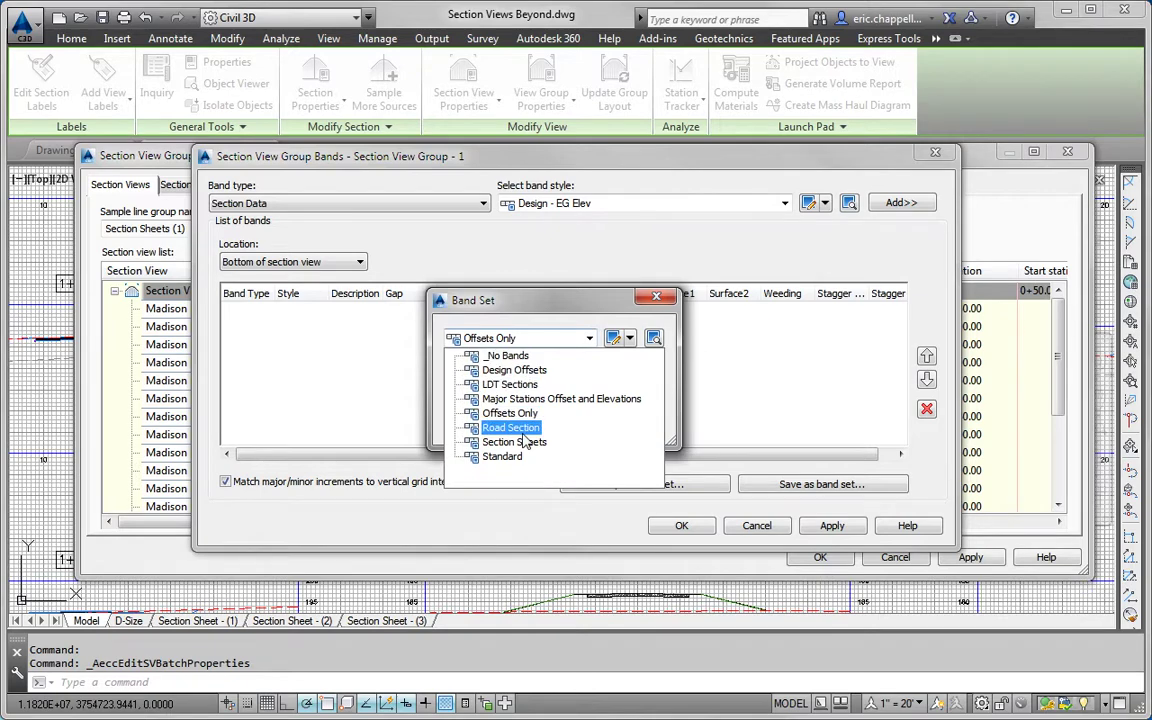
left_click(495, 356)
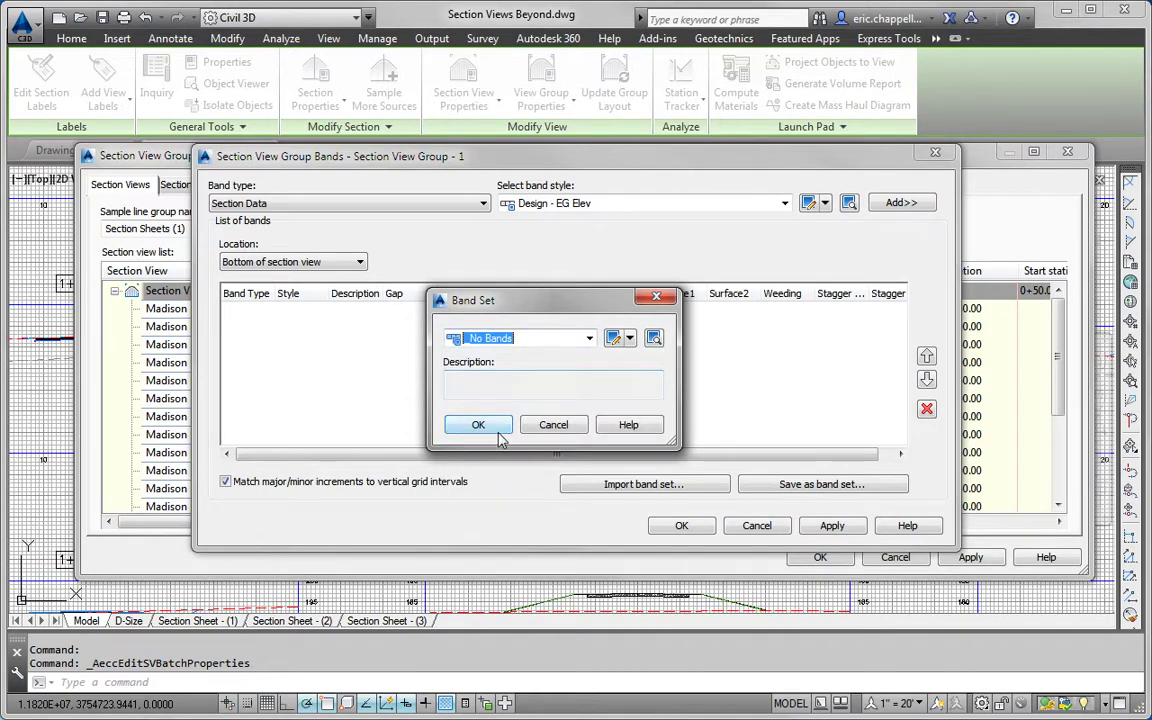
left_click(490, 426)
left_click(676, 526)
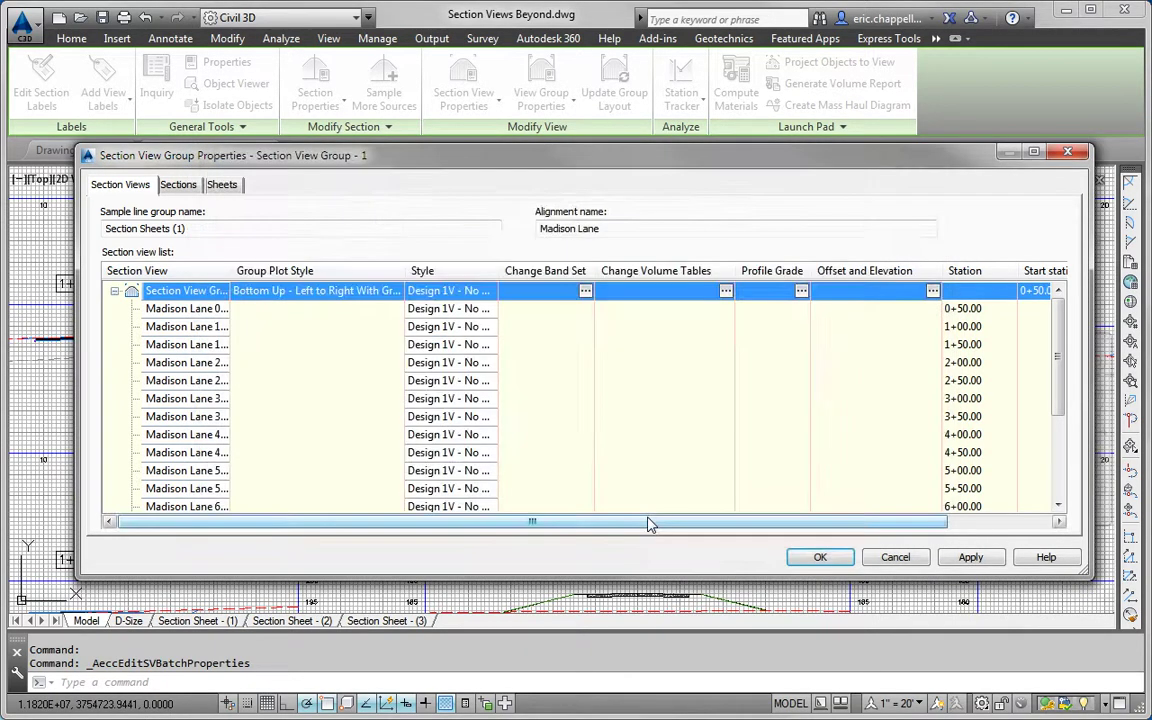
left_click(818, 556)
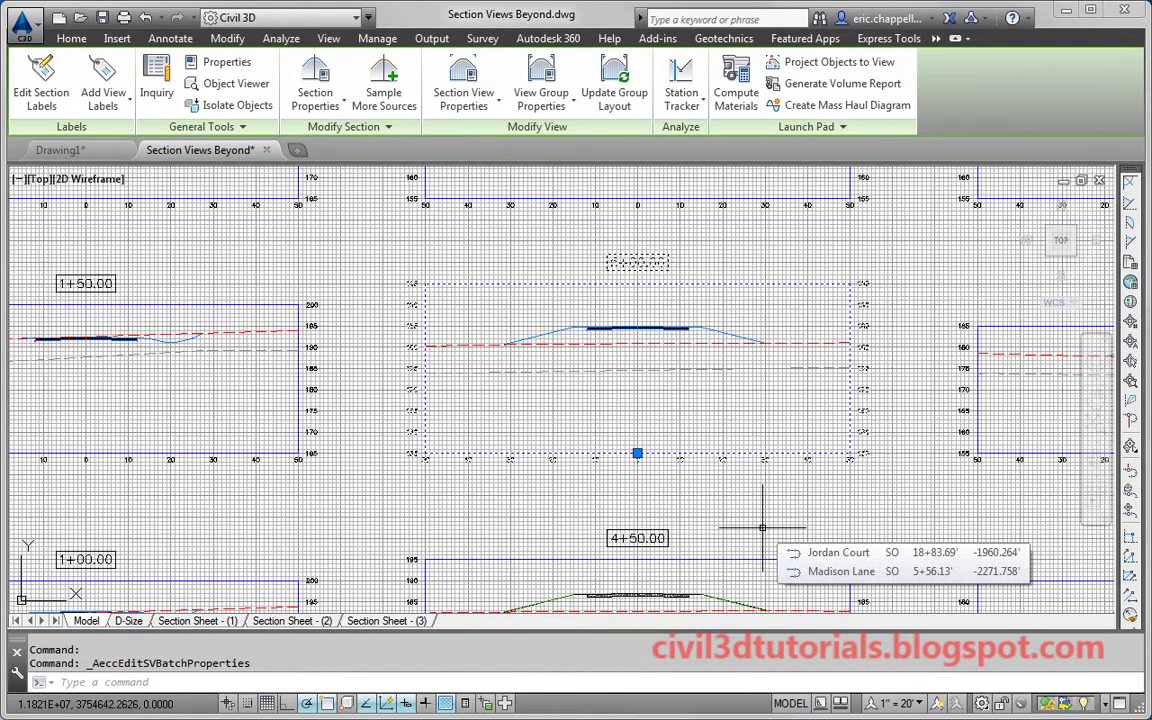
key("Escape")
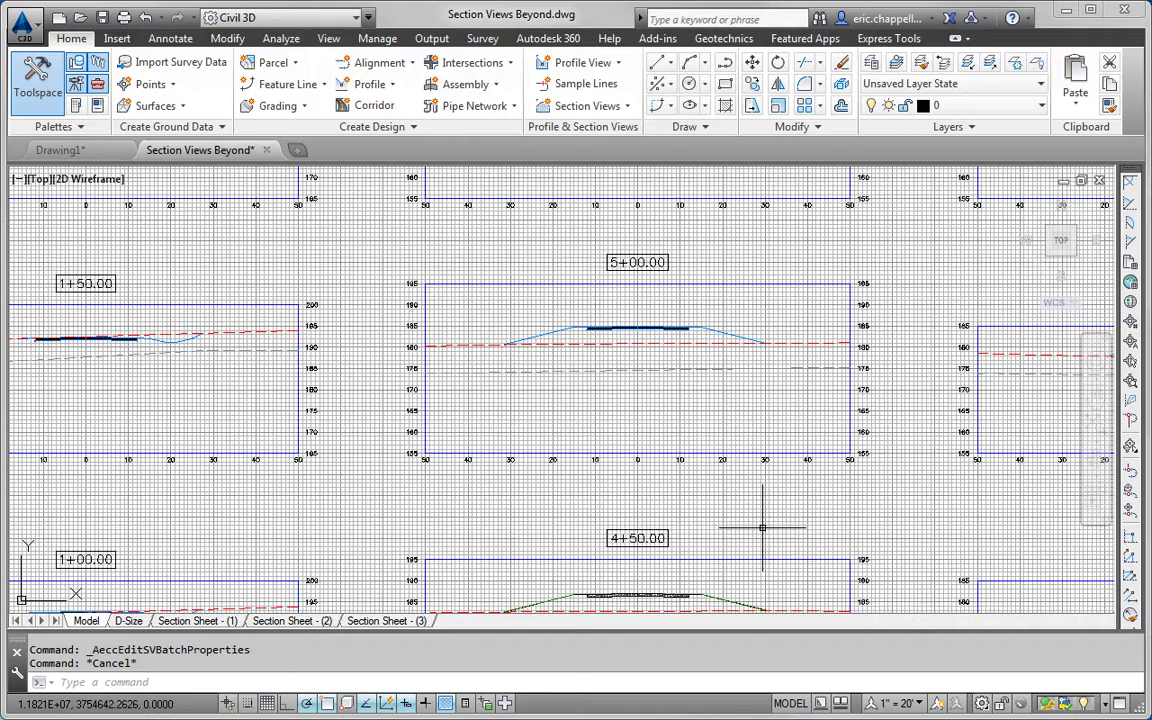
Assign the Rock label set to the Rock section throughout the group using the 5+00.00 section view's group properties
left_click(544, 284)
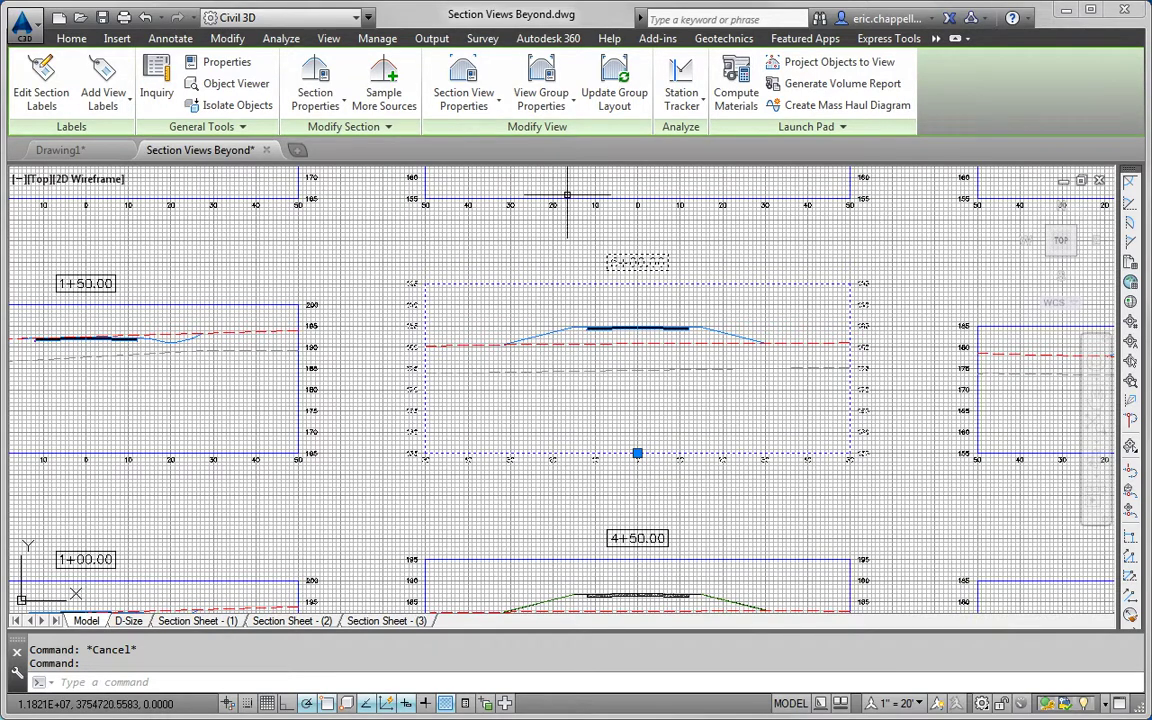
left_click(541, 76)
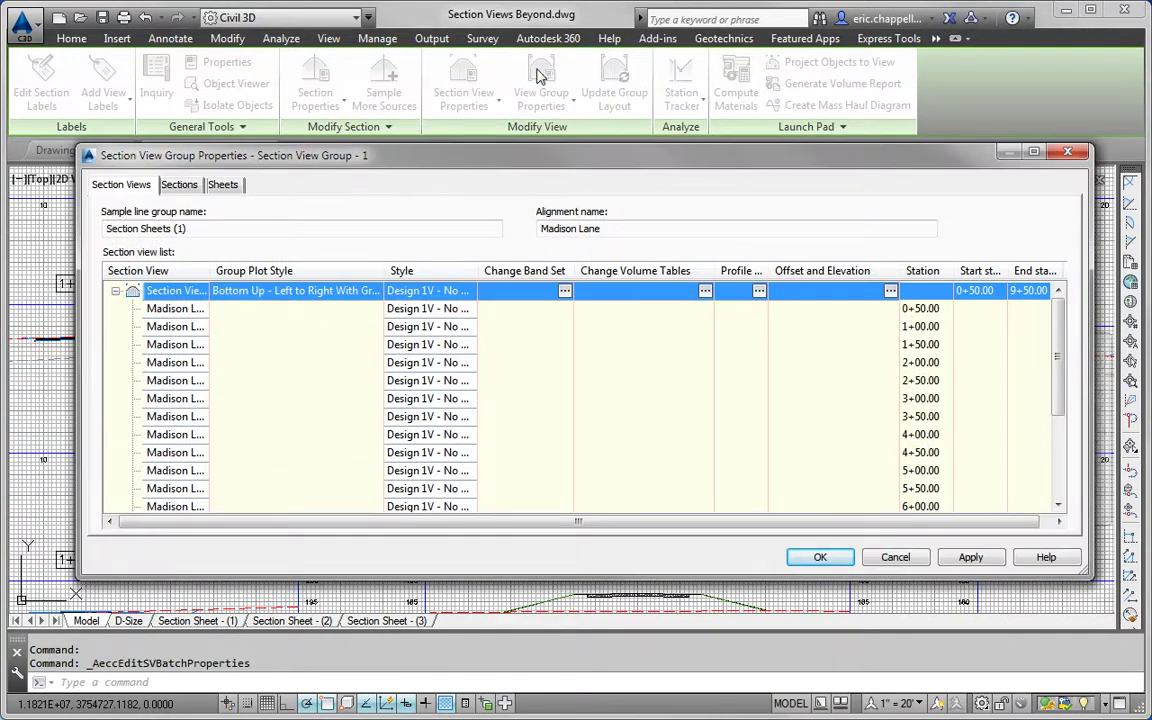
left_click(192, 188)
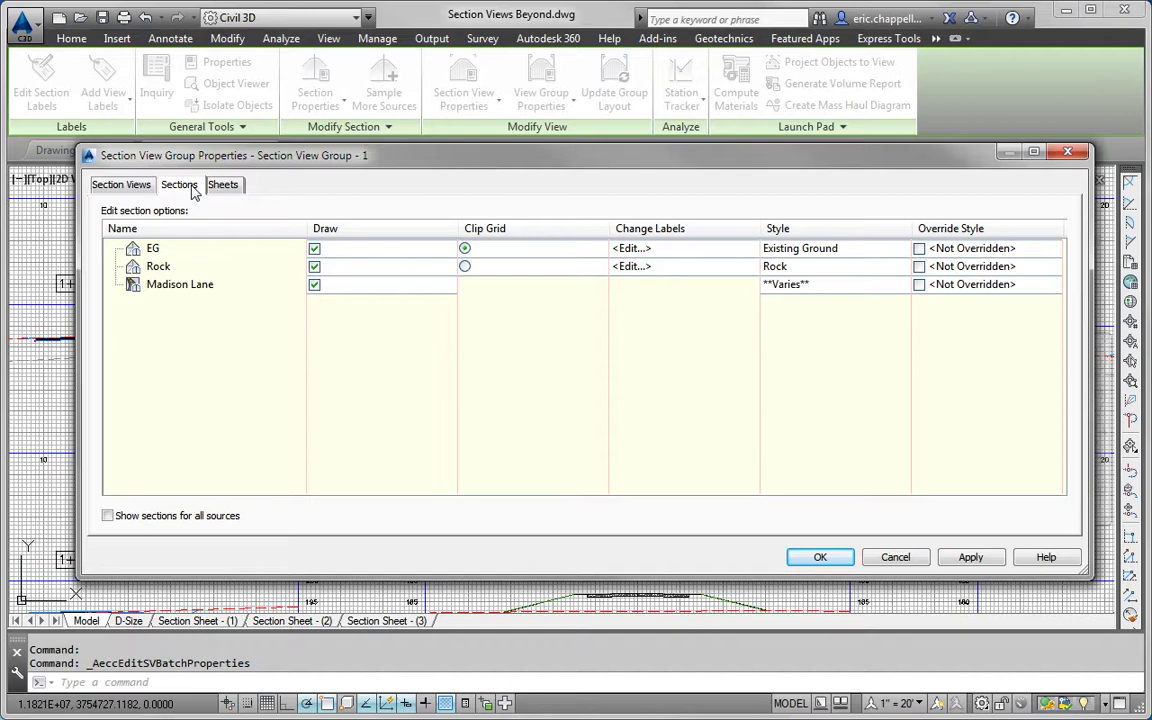
left_click(160, 267)
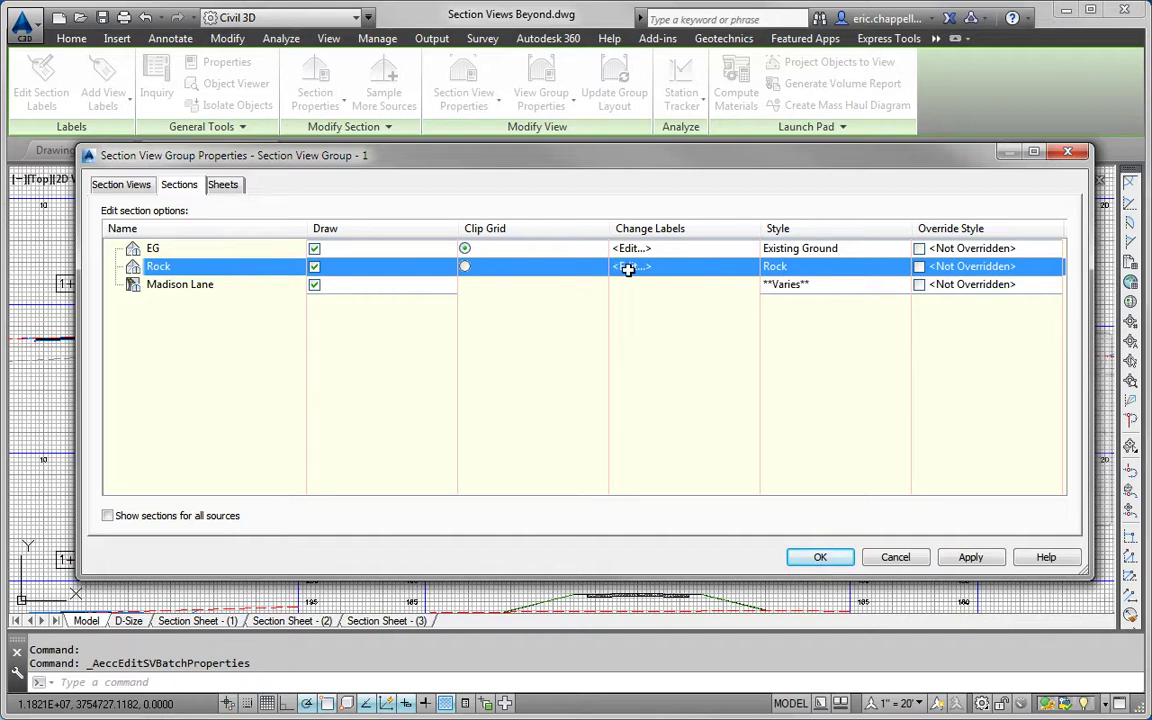
left_click(628, 268)
left_click(500, 338)
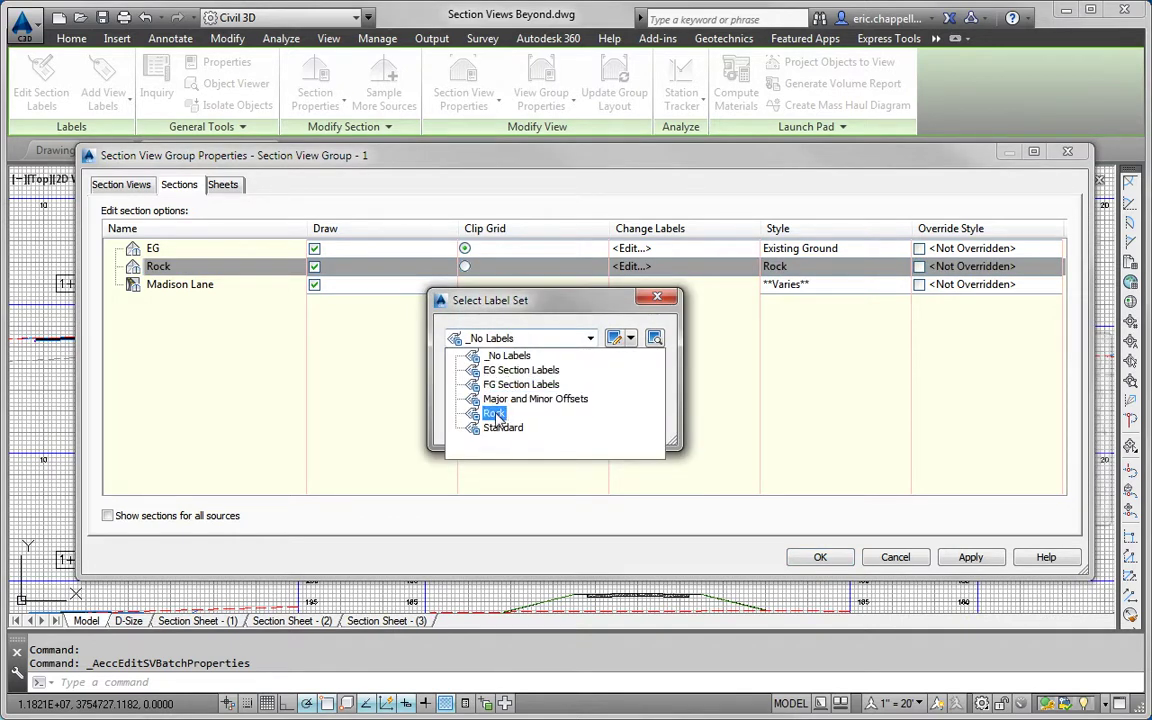
left_click(495, 415)
left_click(486, 424)
left_click(822, 558)
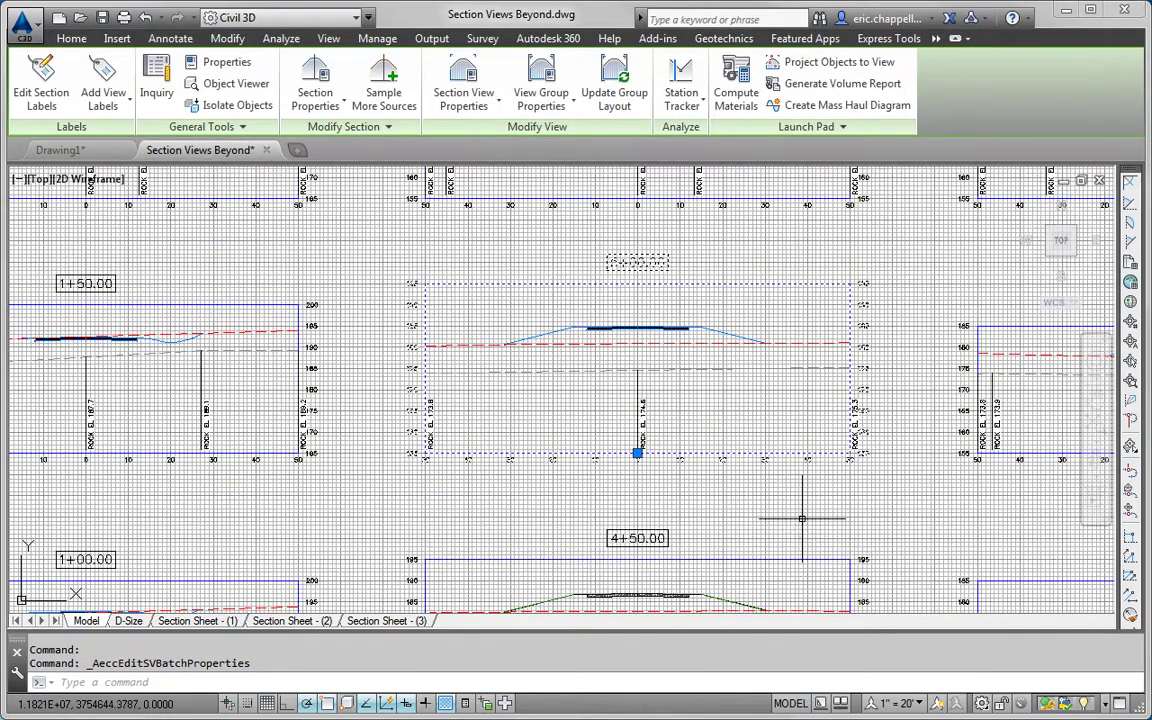
key("Escape")
key("Escape")
Examine the rock elevation labels and the arrangement of the section views across the sheet
scroll(802, 518, "down", 3)
scroll(735, 505, "down", 2)
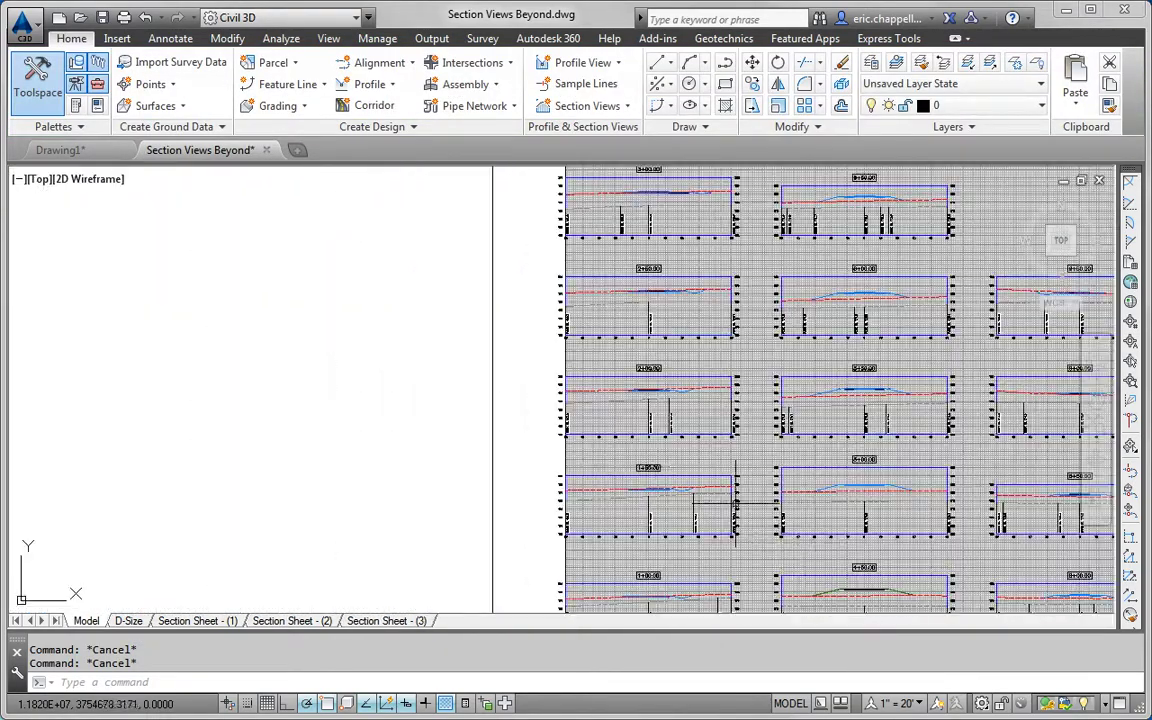
scroll(595, 320, "up", 5)
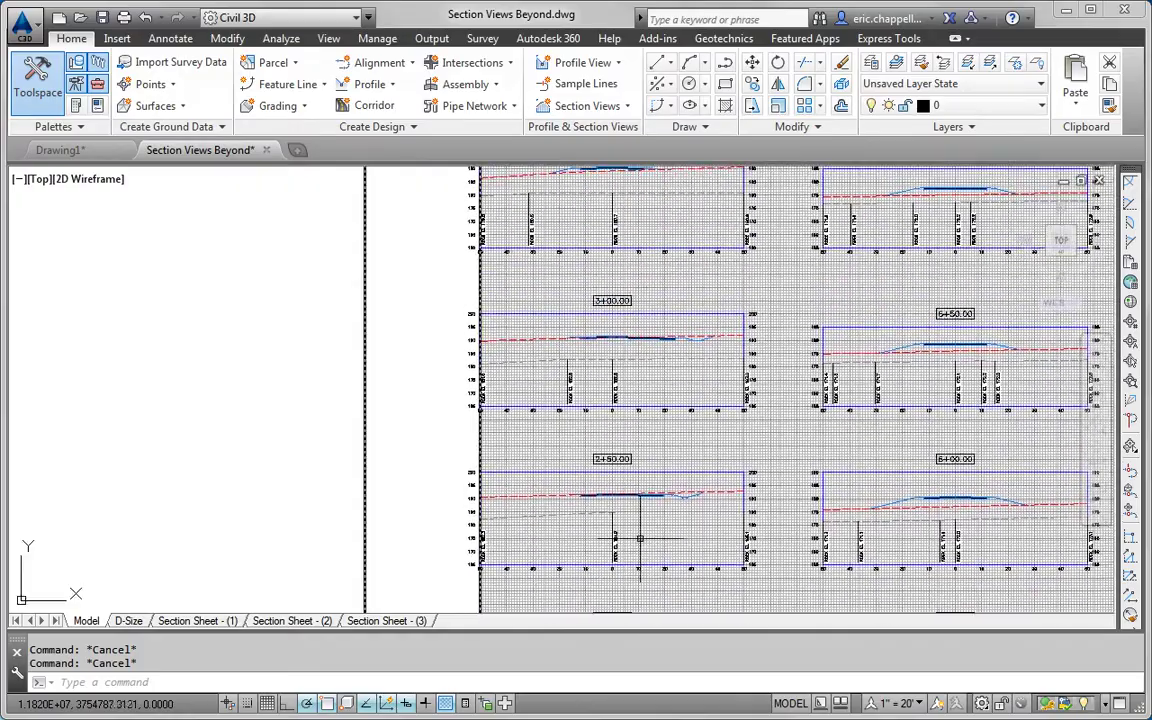
scroll(522, 442, "down", 5)
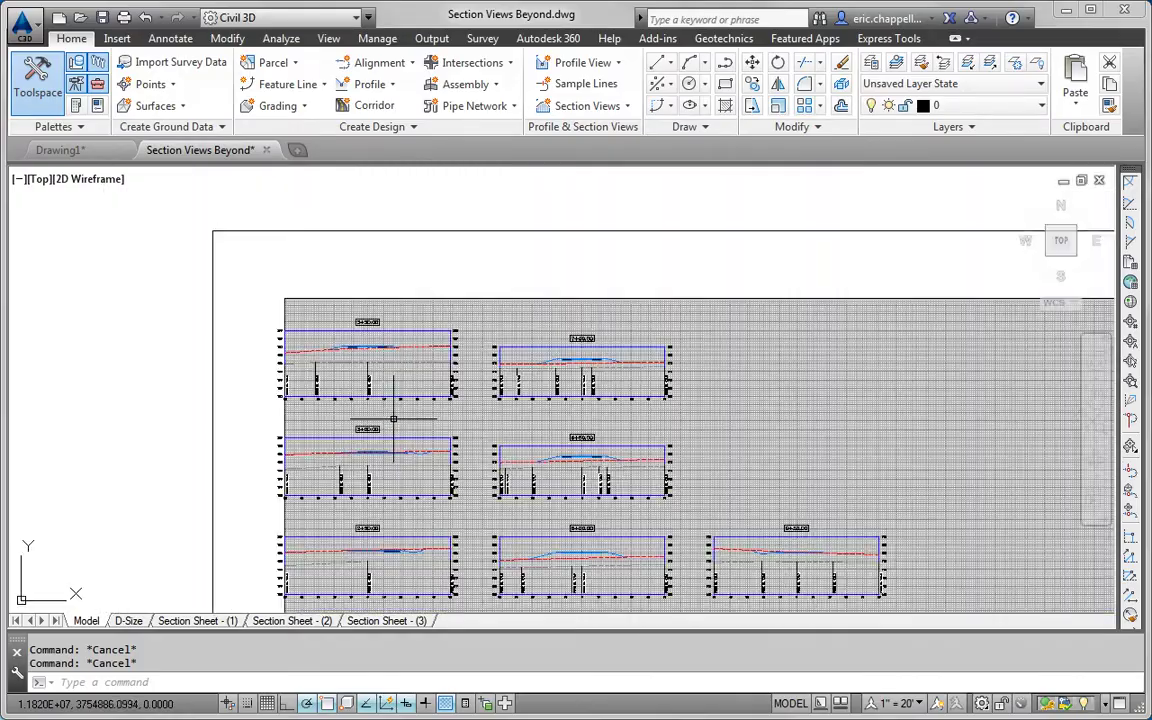
middle_click_drag(545, 520, 440, 310)
middle_click_drag(545, 413, 621, 471)
scroll(625, 350, "down", 6)
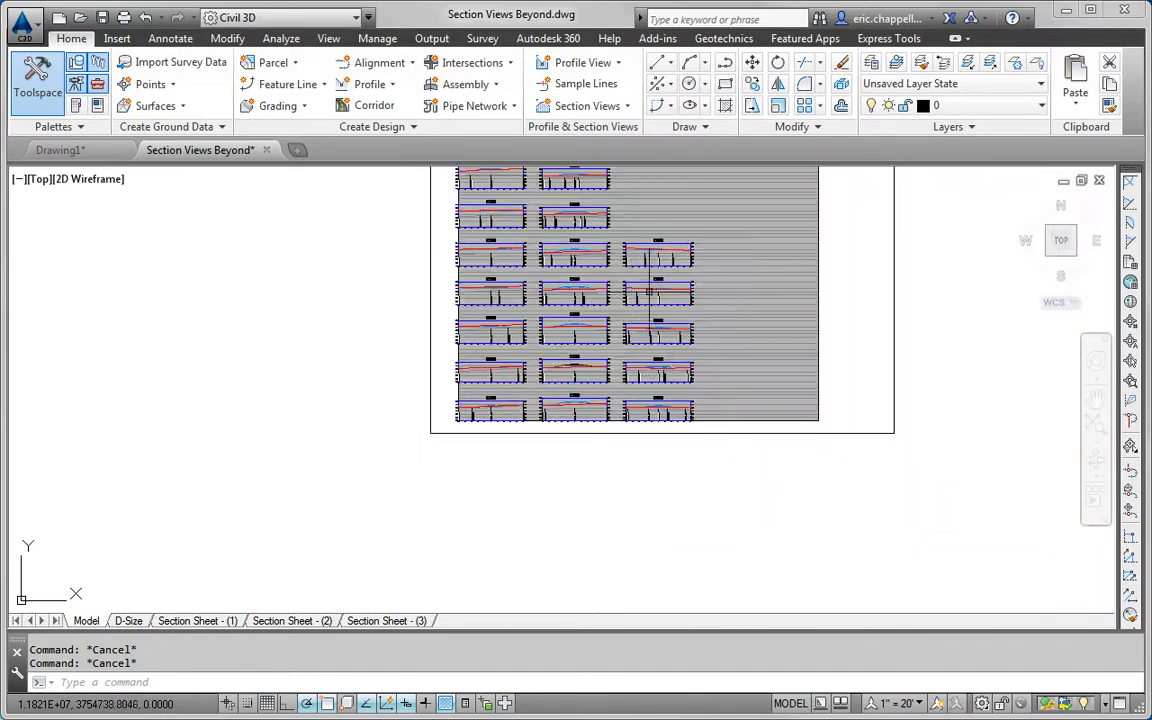
middle_click_drag(649, 290, 626, 390)
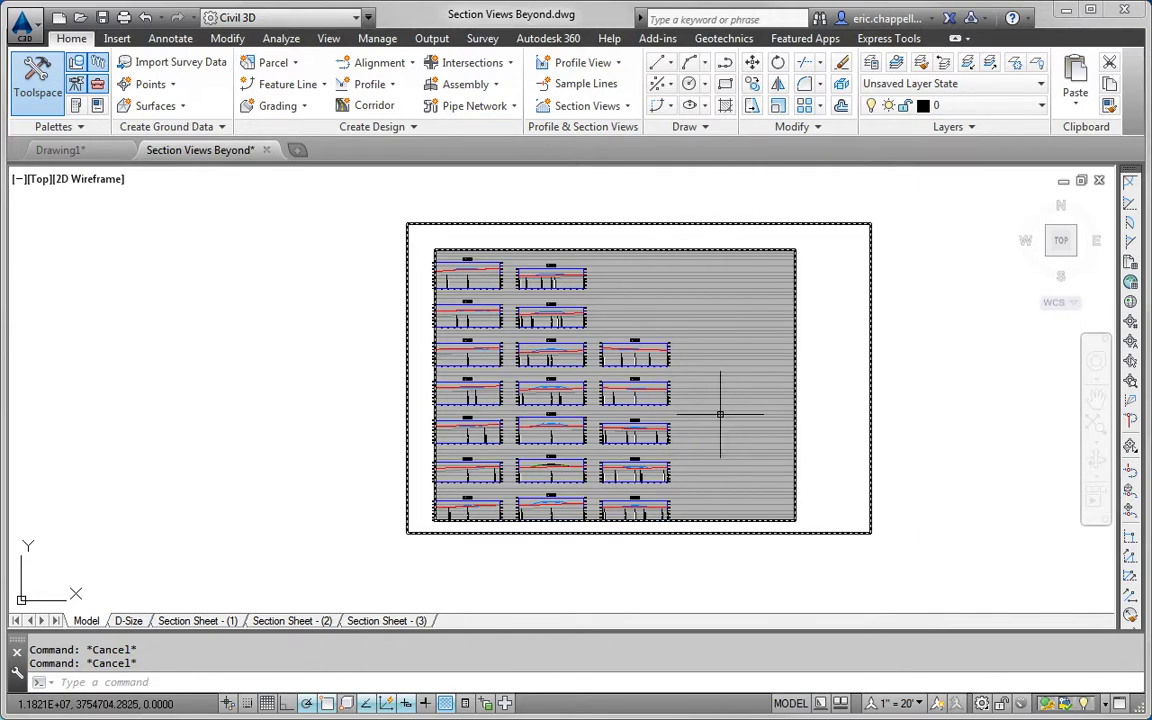
Set the Madison Lane corridor section's code set style to Presentation for the group, starting from the 3+50.00 section view
scroll(460, 275, "up", 5)
scroll(460, 275, "up", 4)
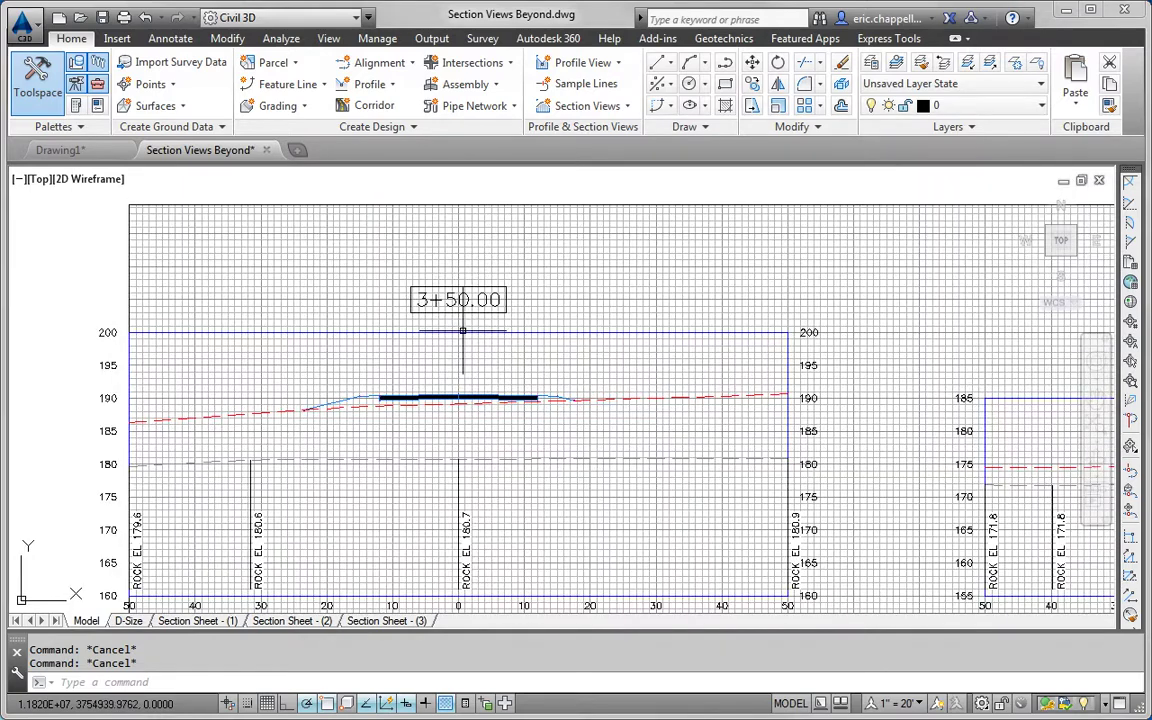
left_click(462, 330)
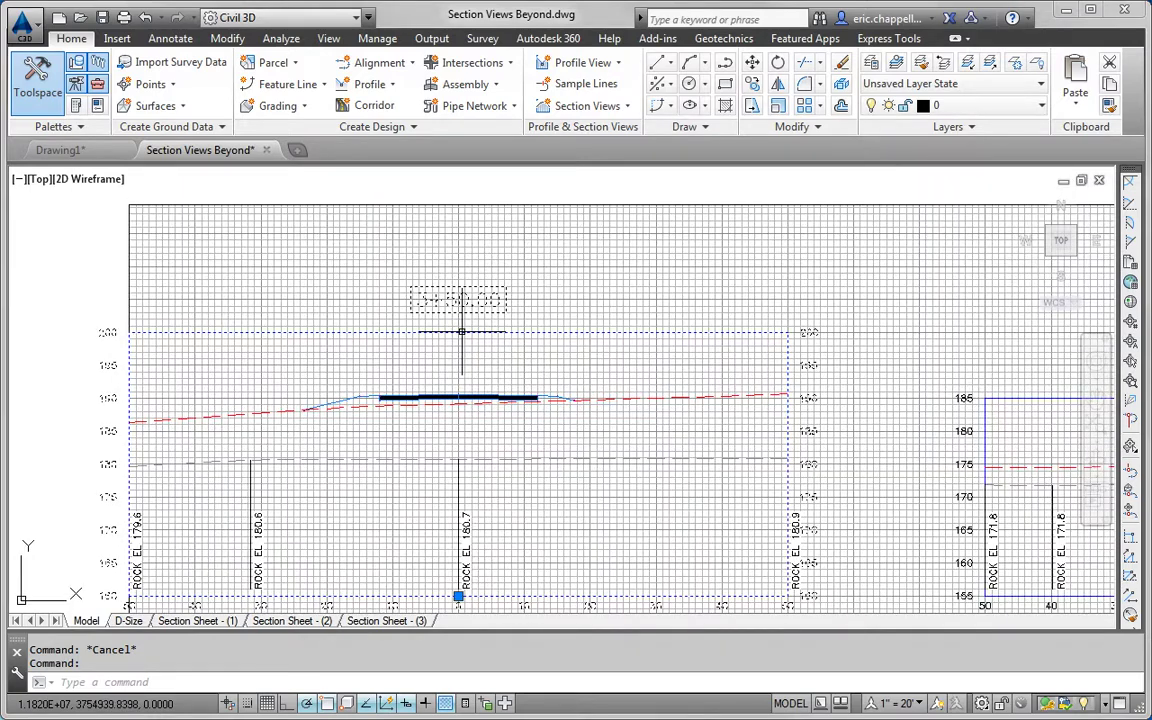
left_click(541, 80)
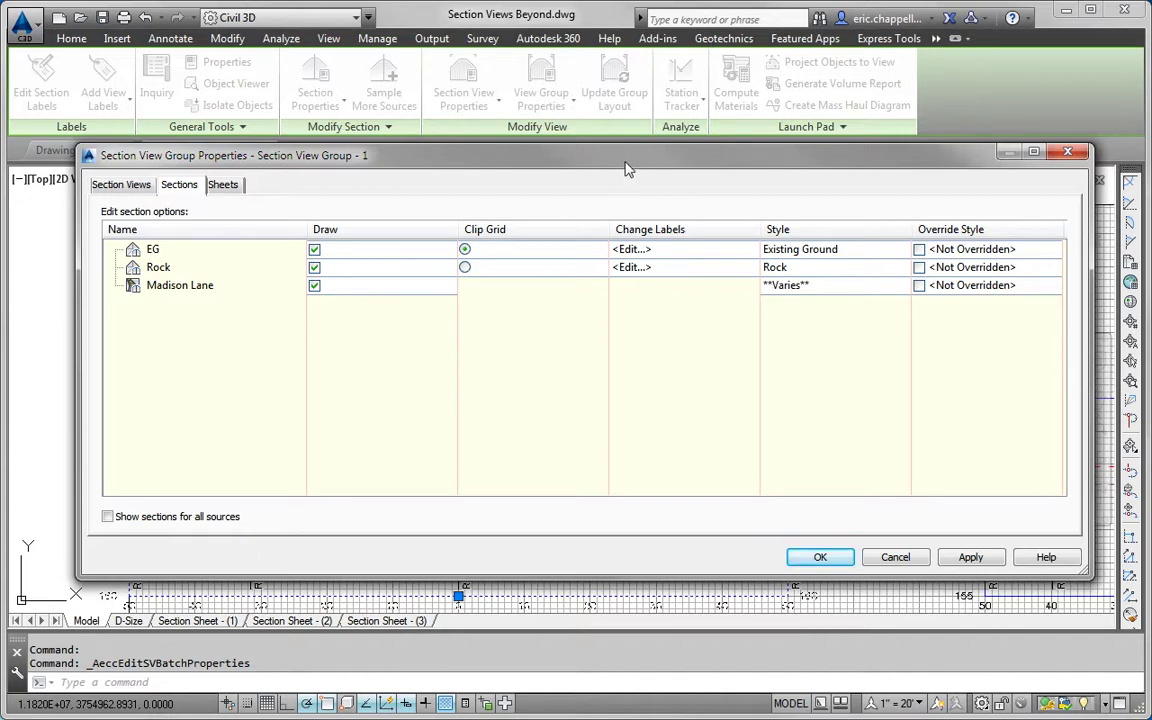
left_click_drag(563, 152, 509, 147)
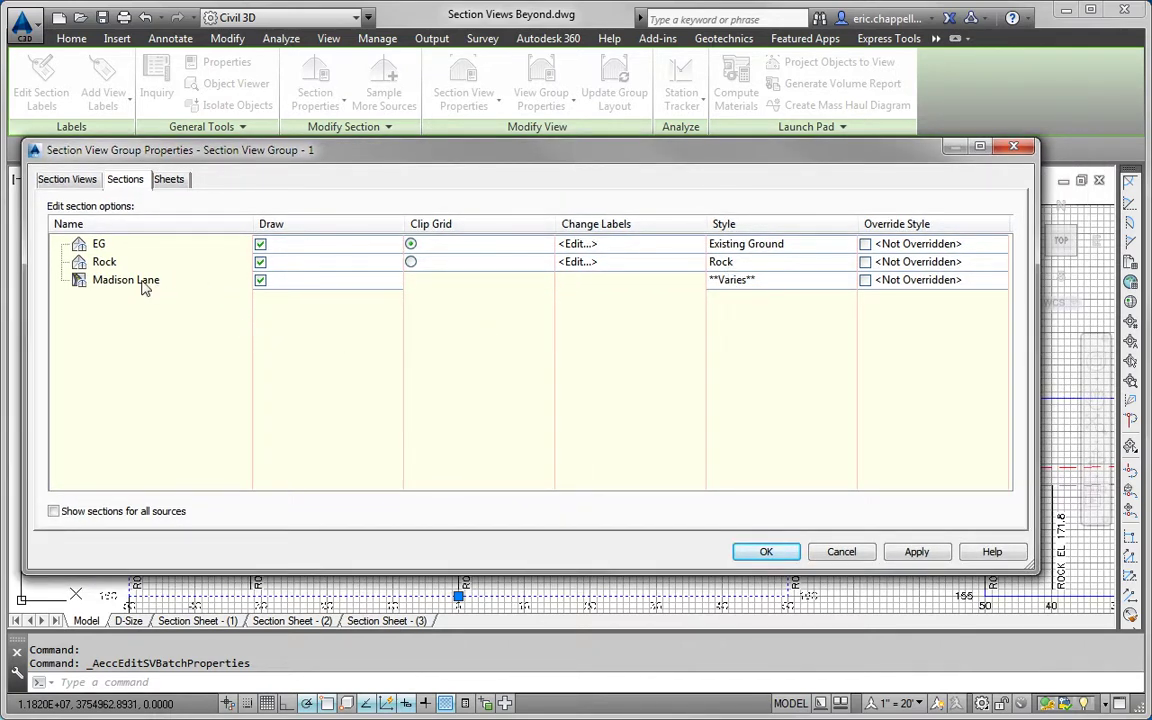
left_click(730, 281)
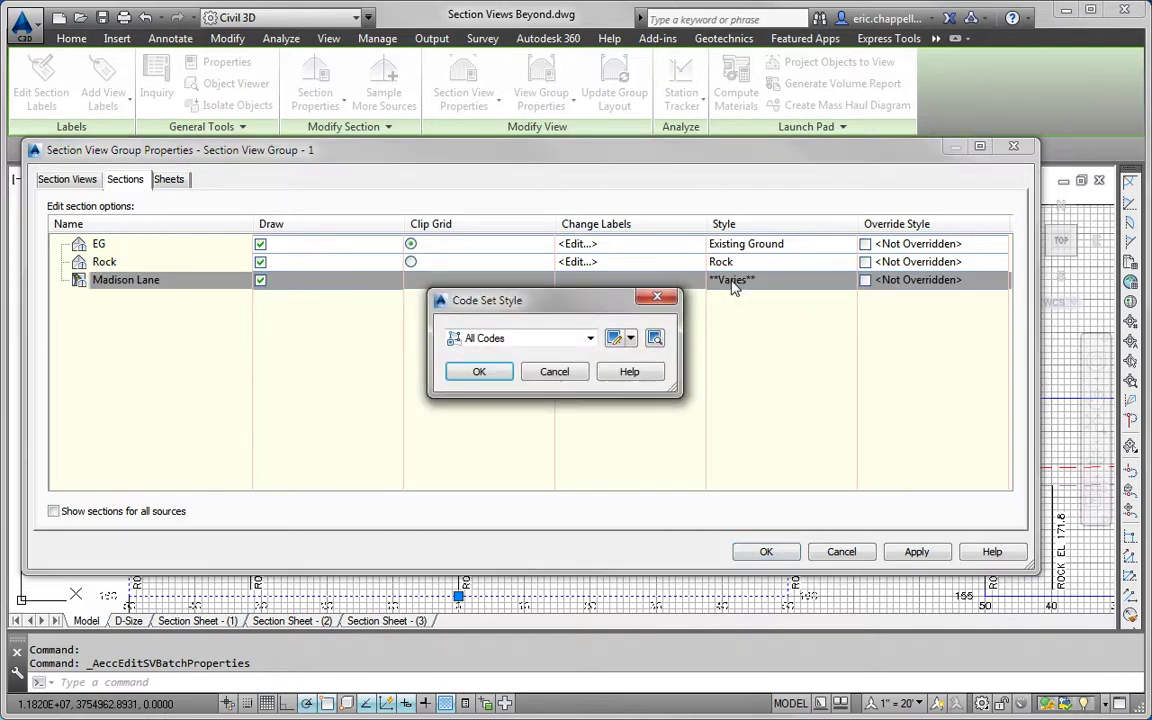
left_click(590, 339)
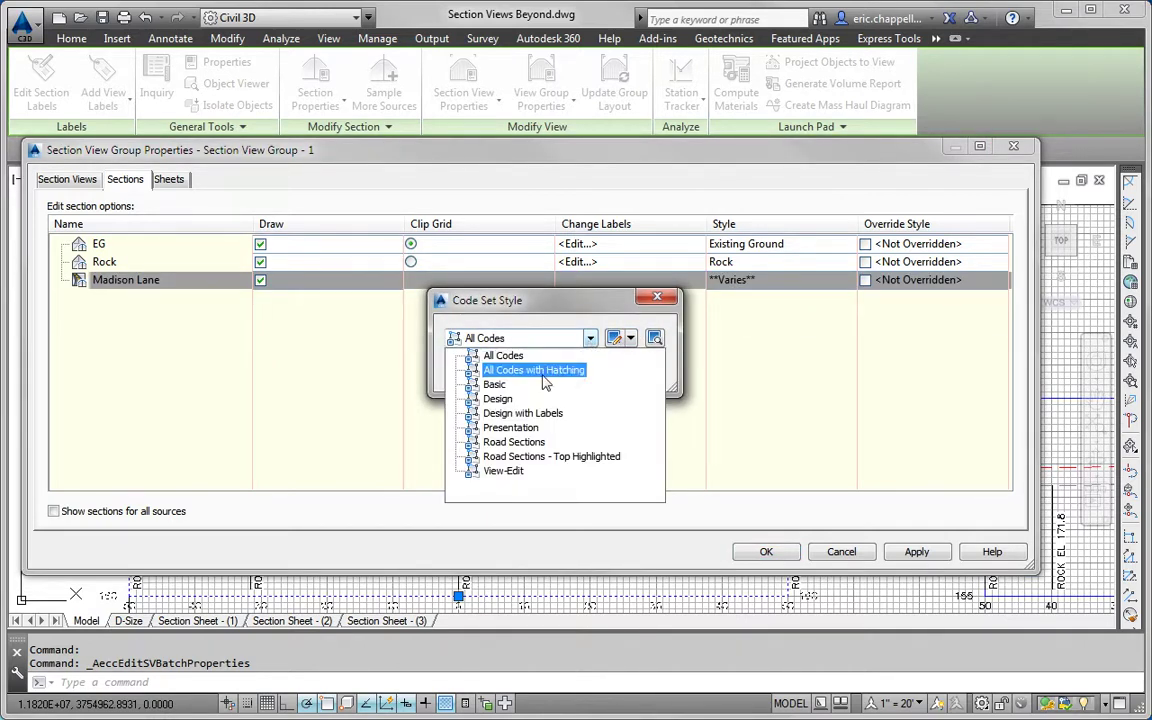
left_click(510, 427)
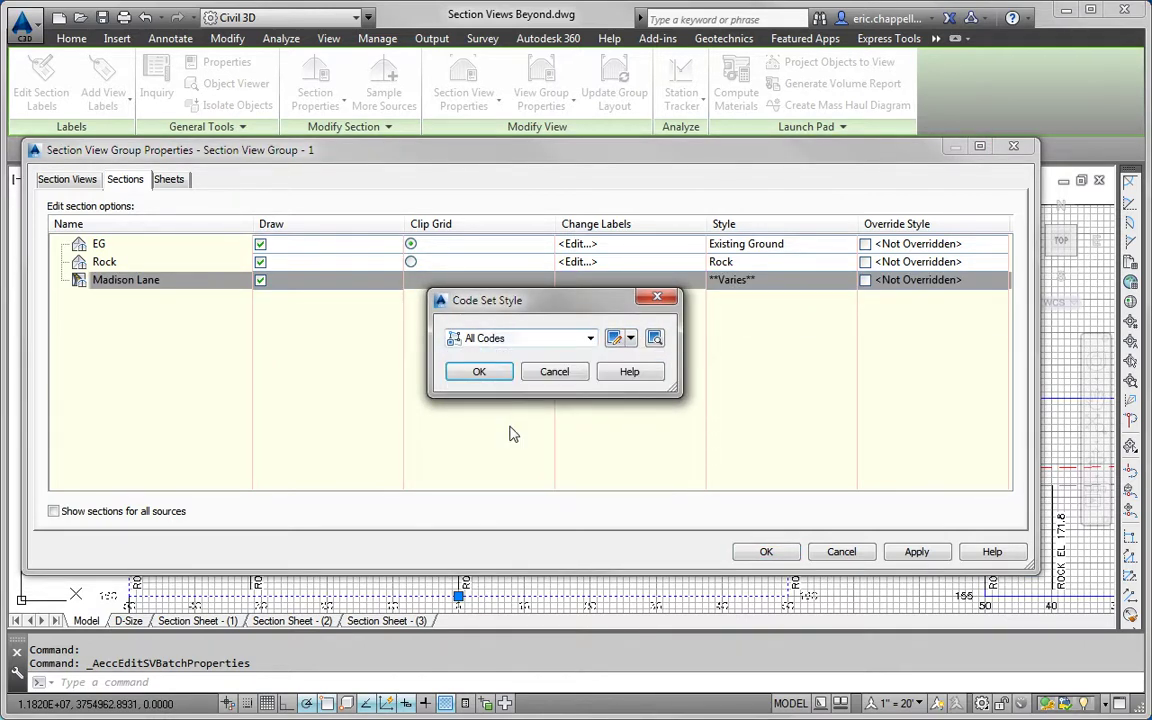
left_click(479, 371)
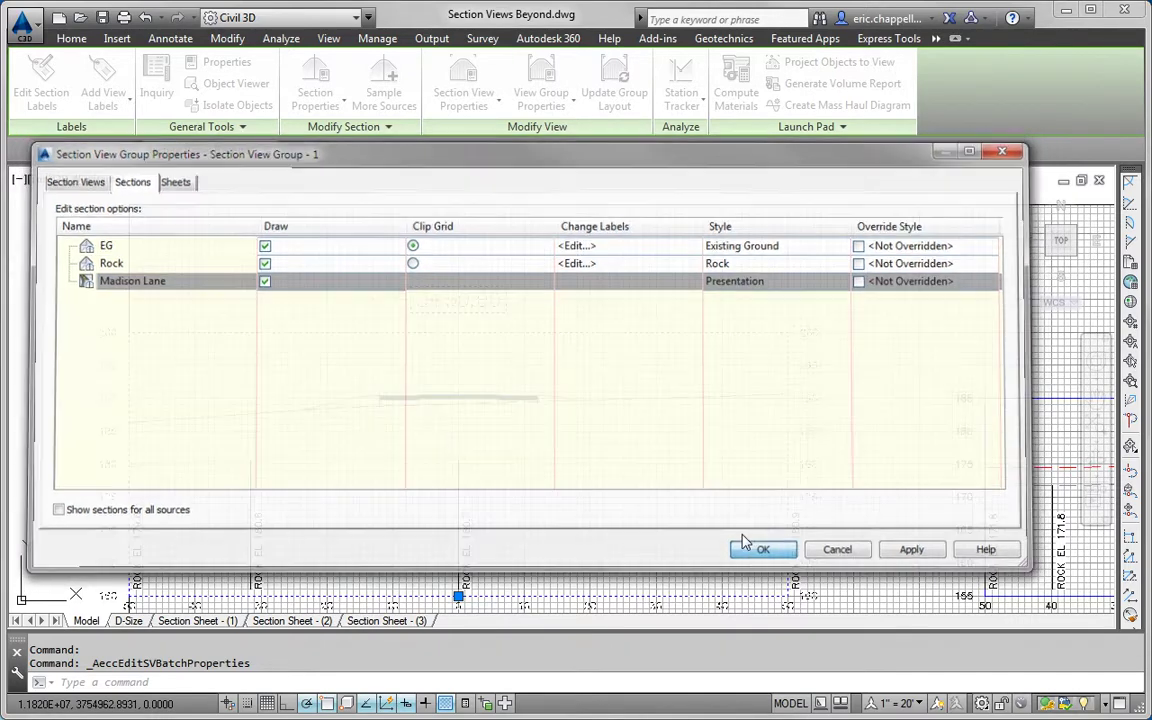
left_click(748, 549)
key("Escape")
key("Escape")
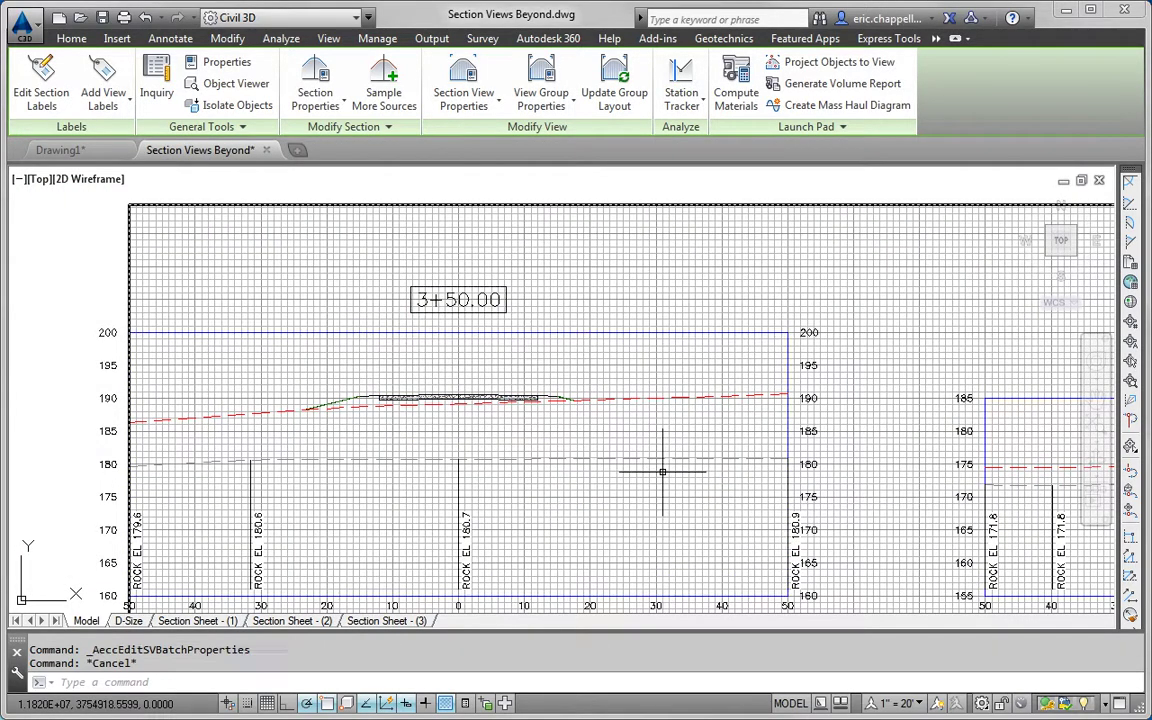
Inspect the corridor hatching in the 3+50.00 and 2+00.00 section views and the overall sheet layout
scroll(417, 423, "up", 4)
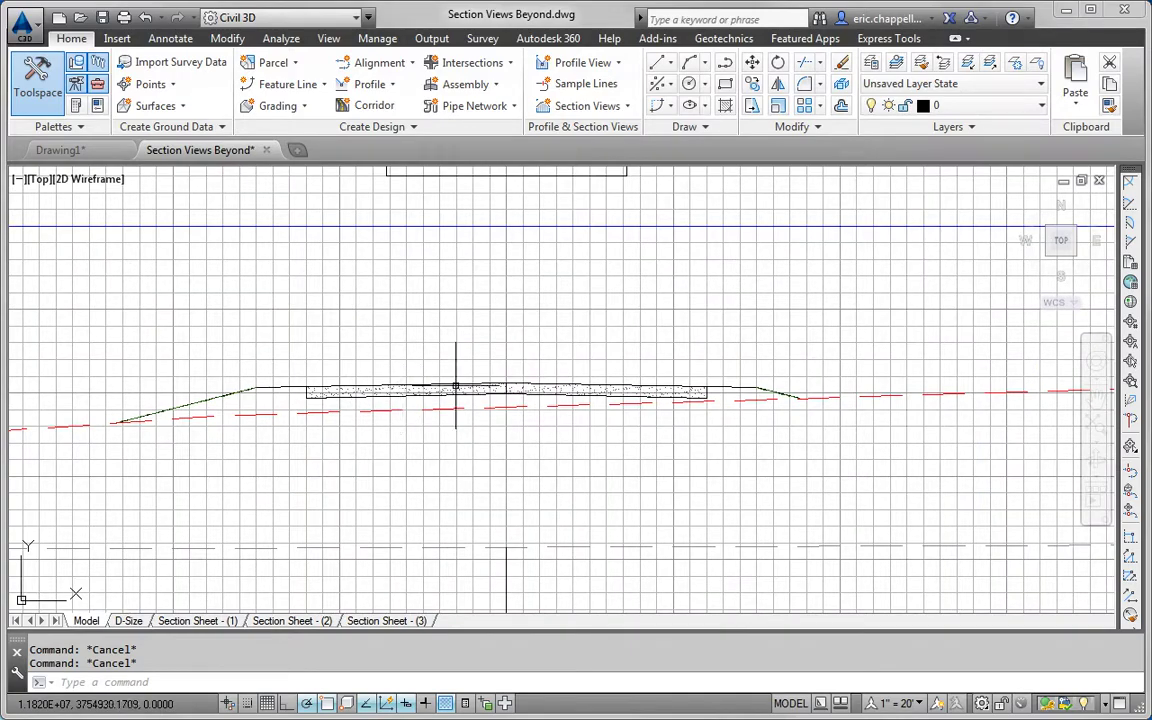
scroll(583, 395, "up", 3)
scroll(583, 395, "down", 5)
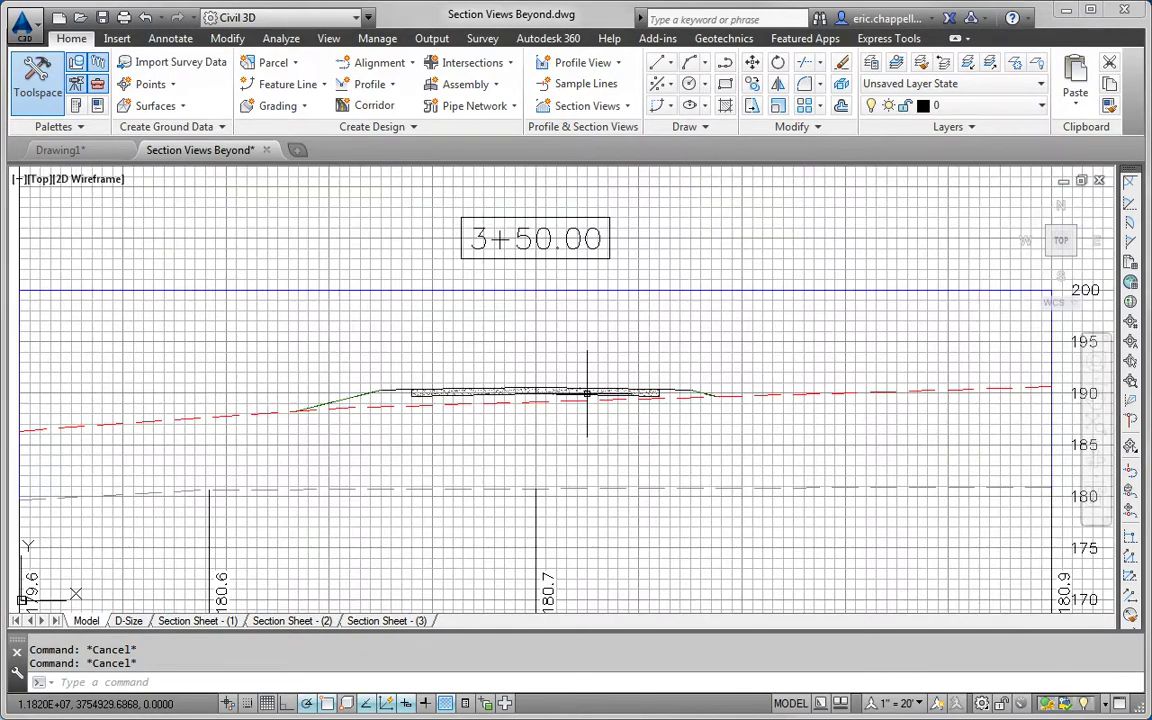
middle_click_drag(638, 520, 638, 329)
scroll(690, 470, "down", 2)
scroll(690, 470, "down", 1)
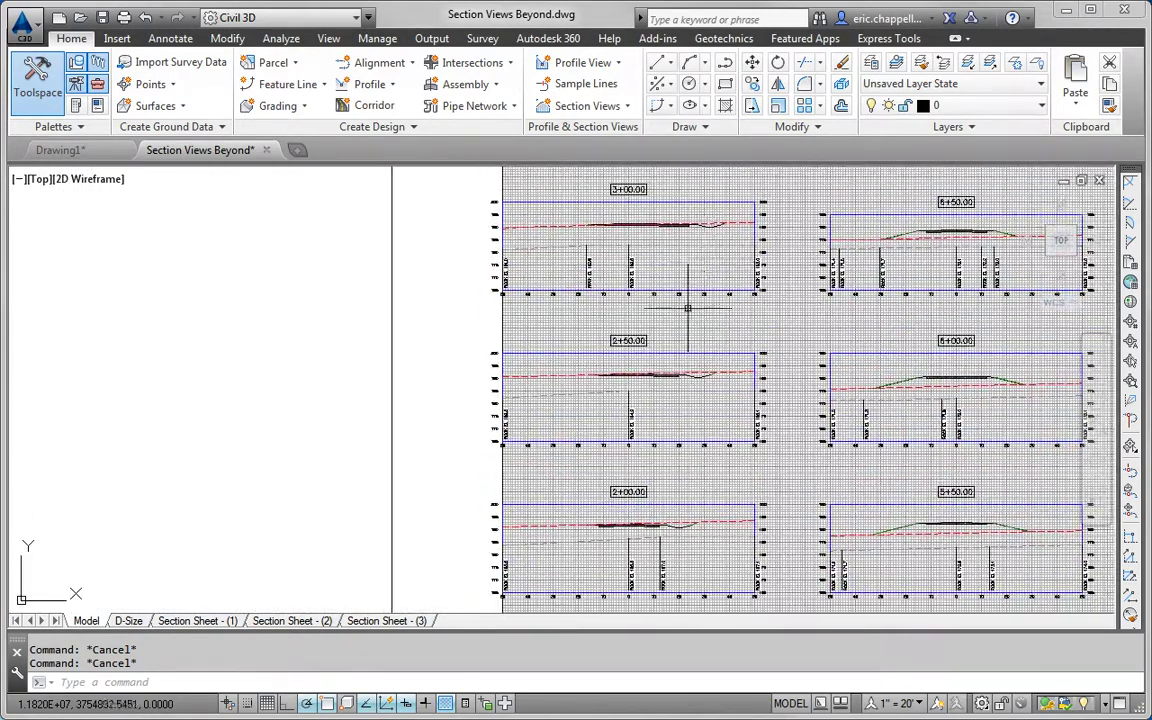
scroll(621, 484, "up", 6)
scroll(621, 484, "down", 7)
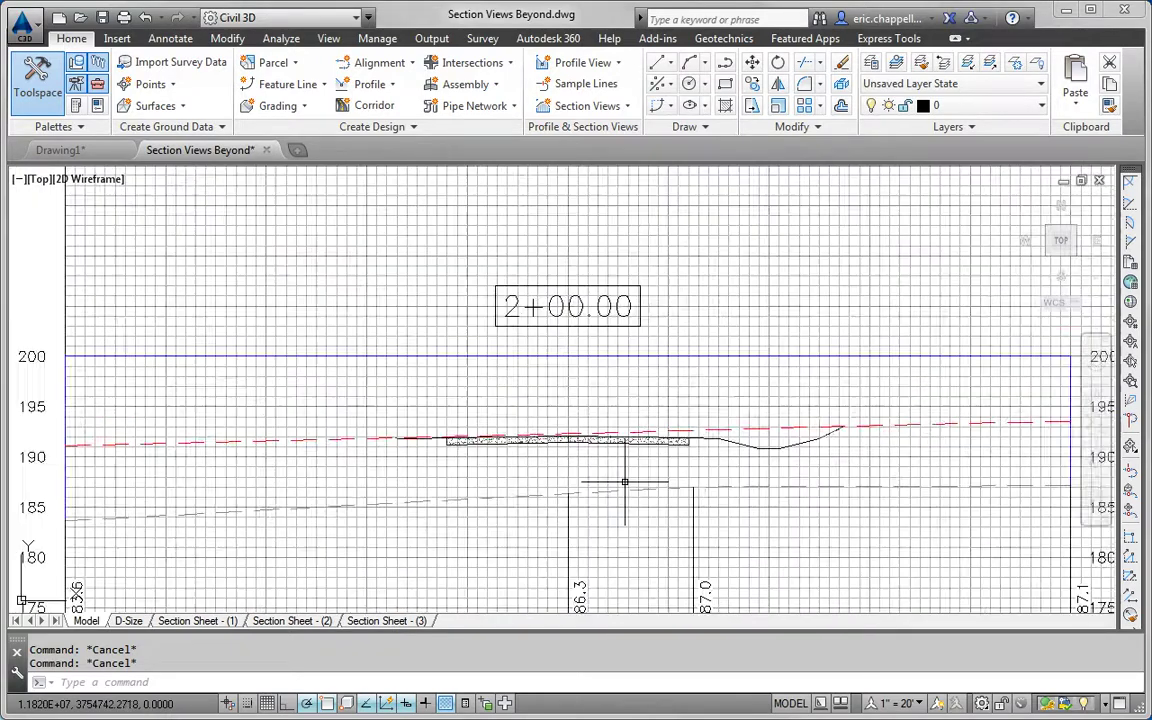
scroll(668, 488, "down", 5)
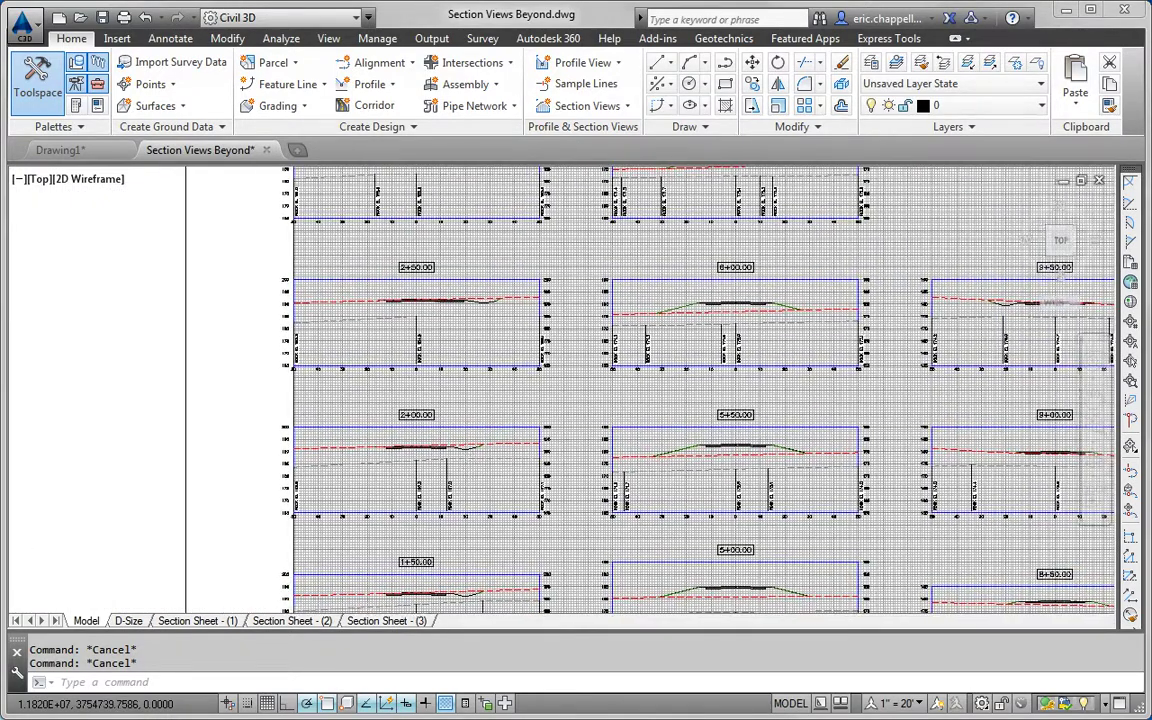
middle_click_drag(491, 432, 395, 405)
mouse_move(498, 438)
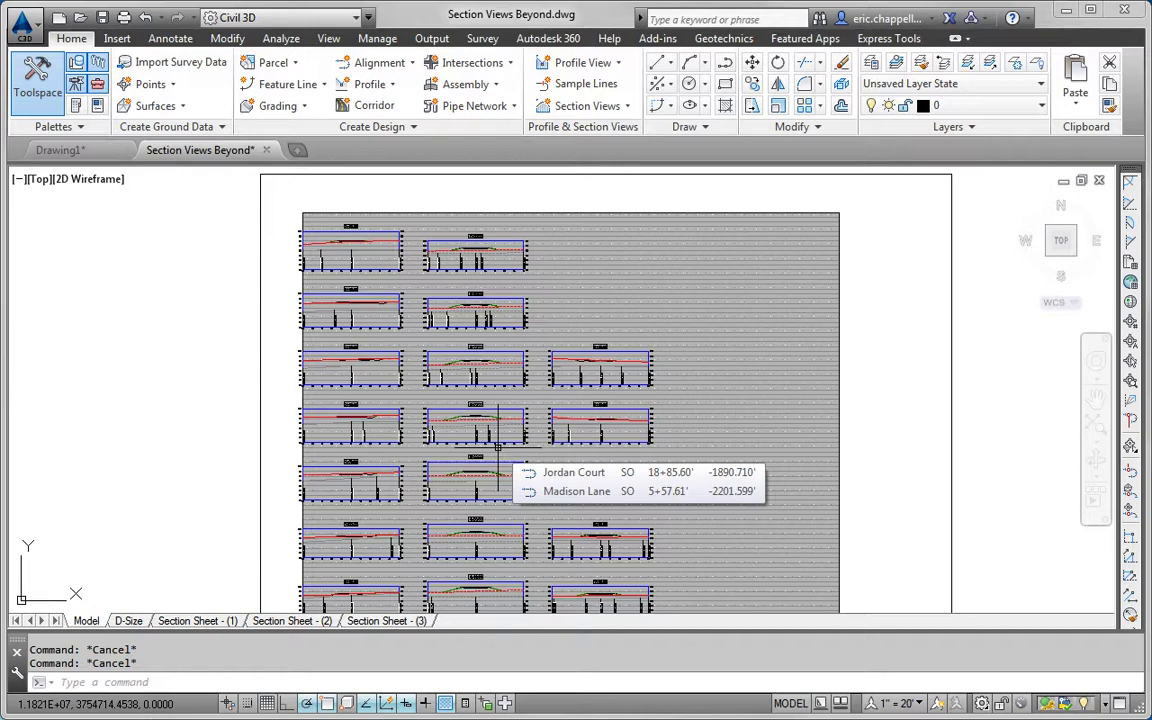
Update the section view group layout from the 3+50.00 section view to rearrange the views on the sheet
left_click(434, 275)
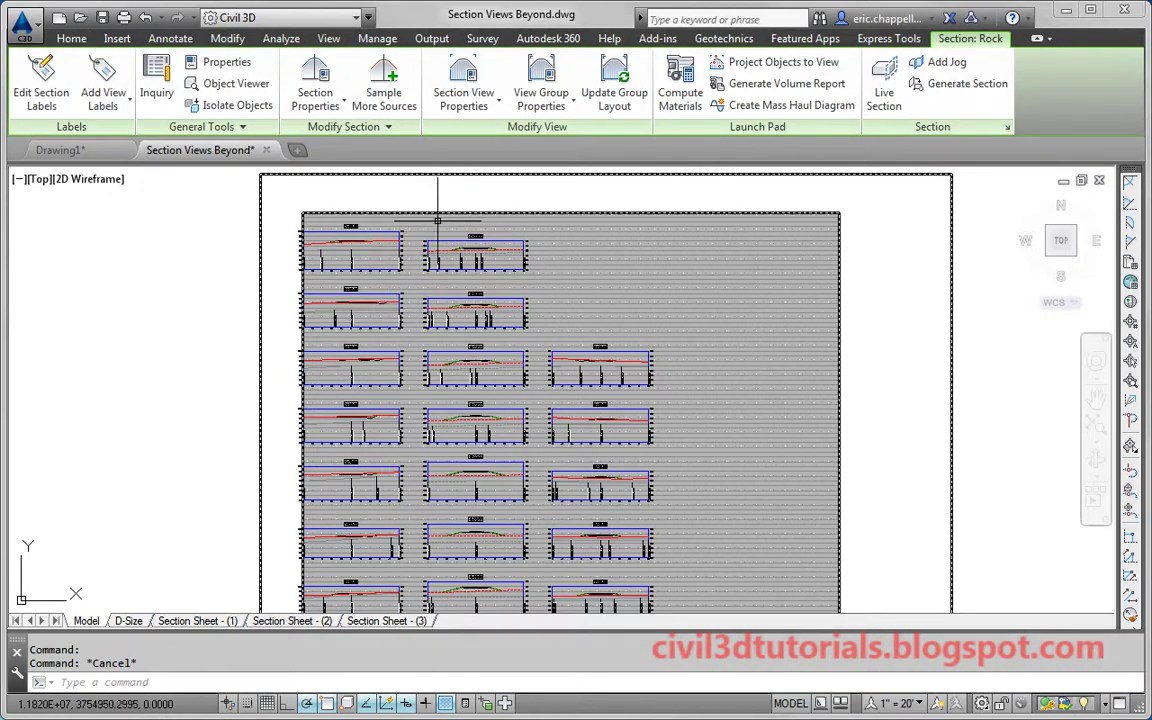
key("Escape")
left_click(363, 237)
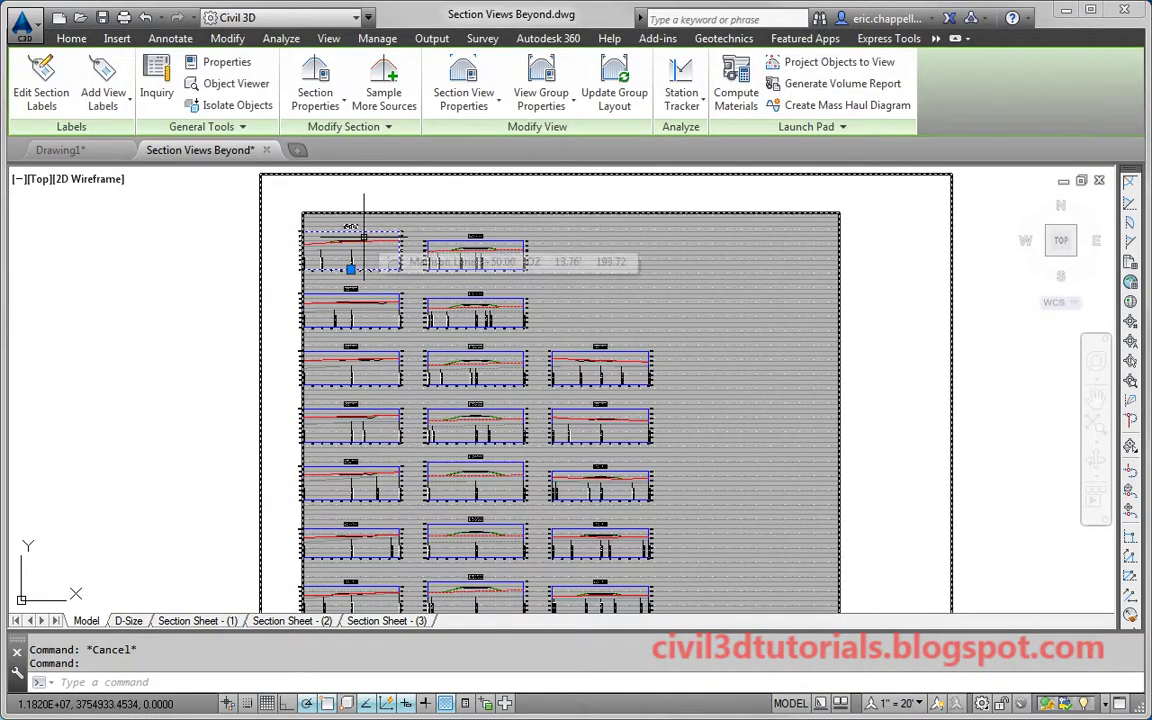
left_click(620, 106)
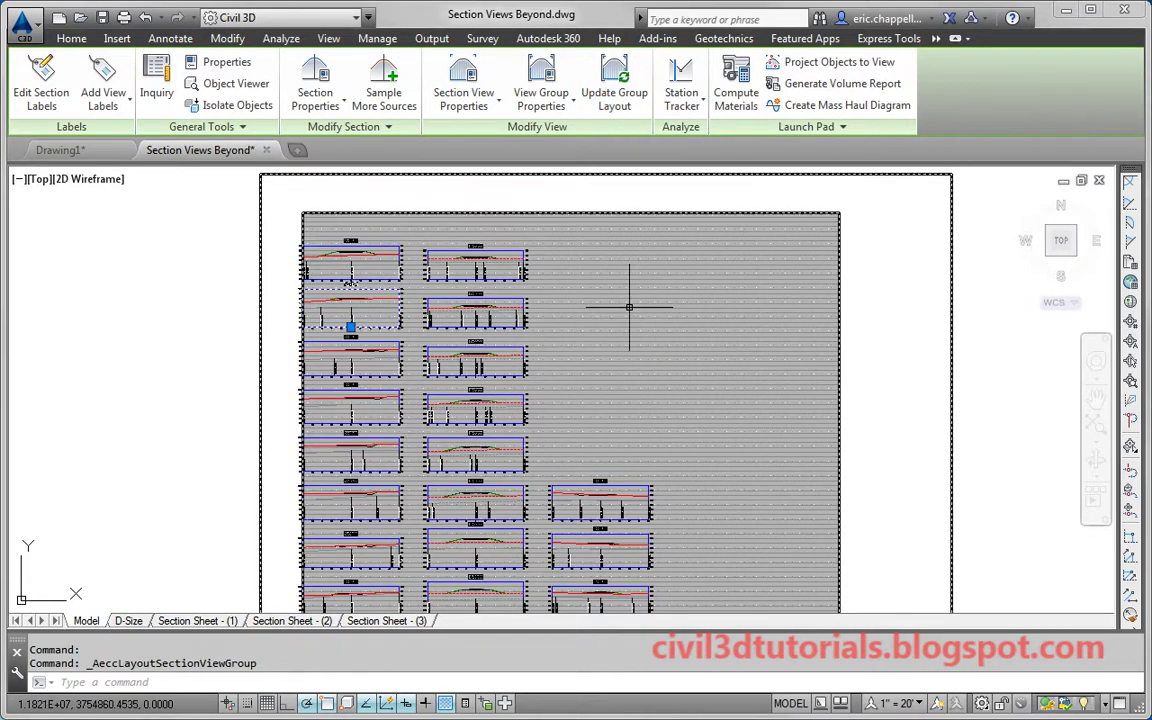
Examine the rearranged section views across the sheet and the right edge of pavement in the 2+50.00 section view
scroll(630, 309, "down", 2)
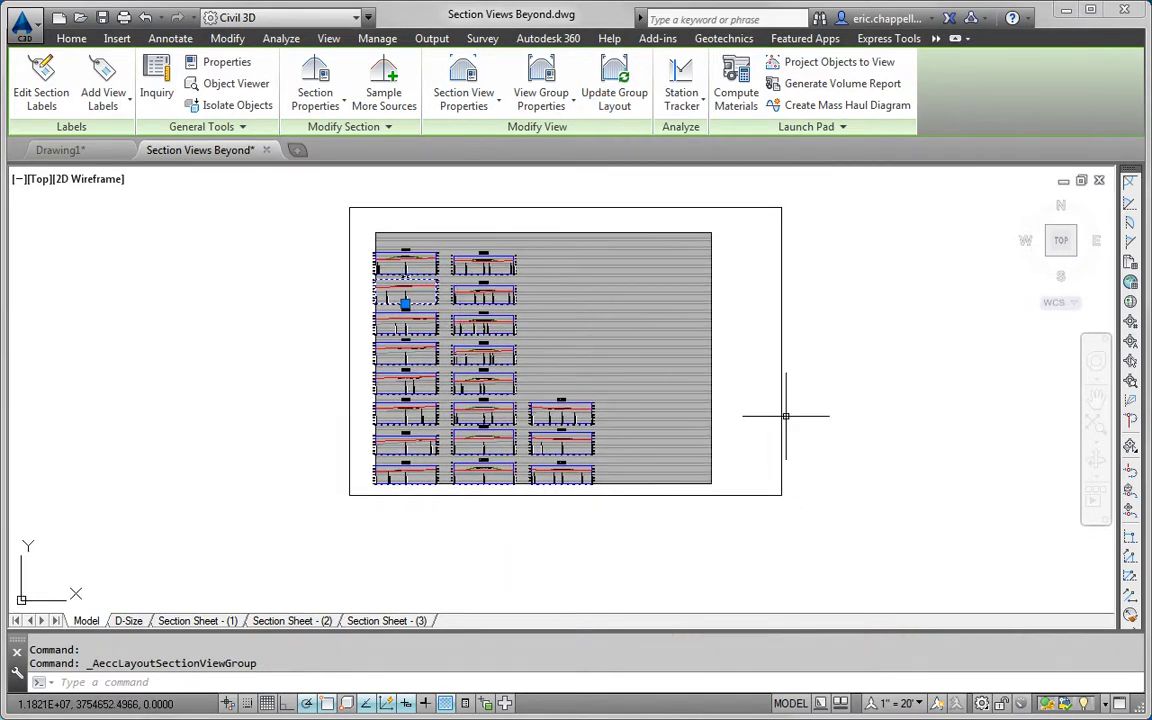
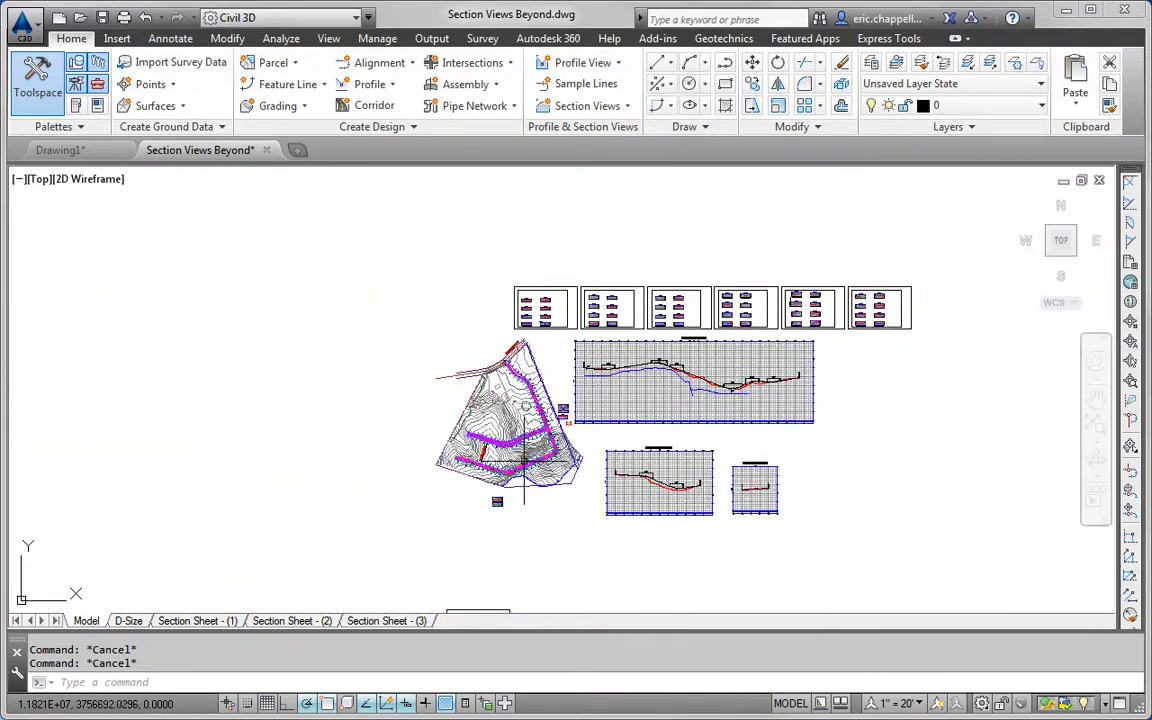
scroll(483, 516, "up", 10)
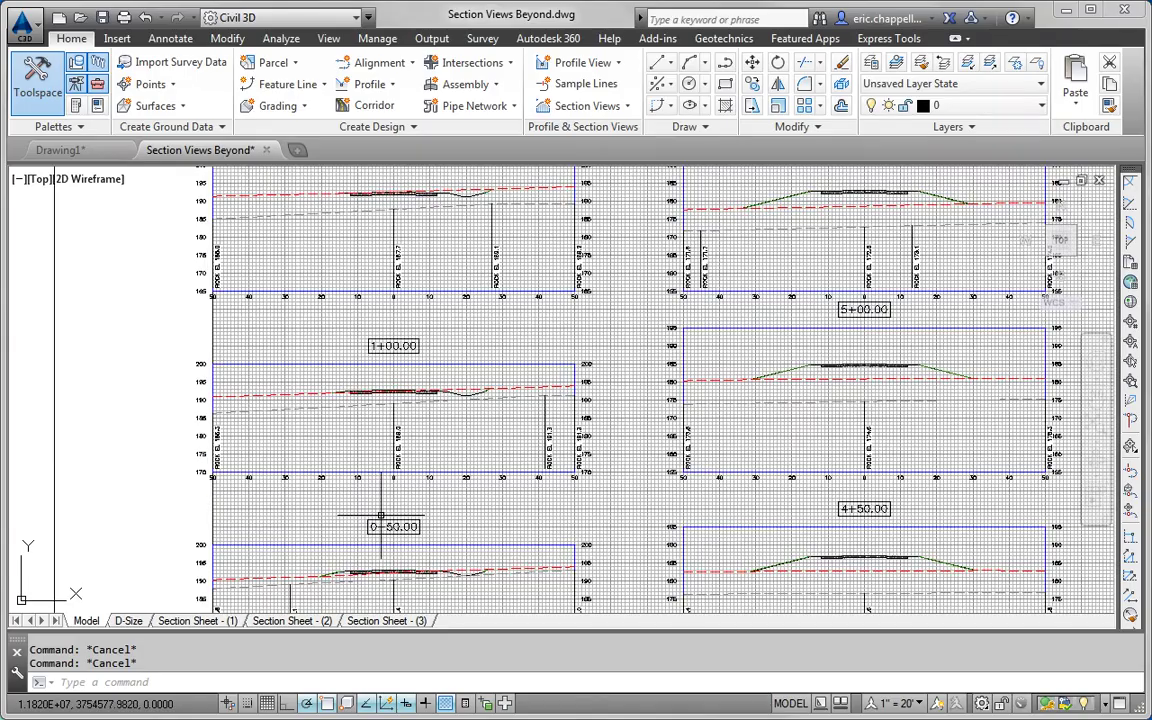
middle_click_drag(567, 442, 406, 540)
scroll(401, 537, "down", 5)
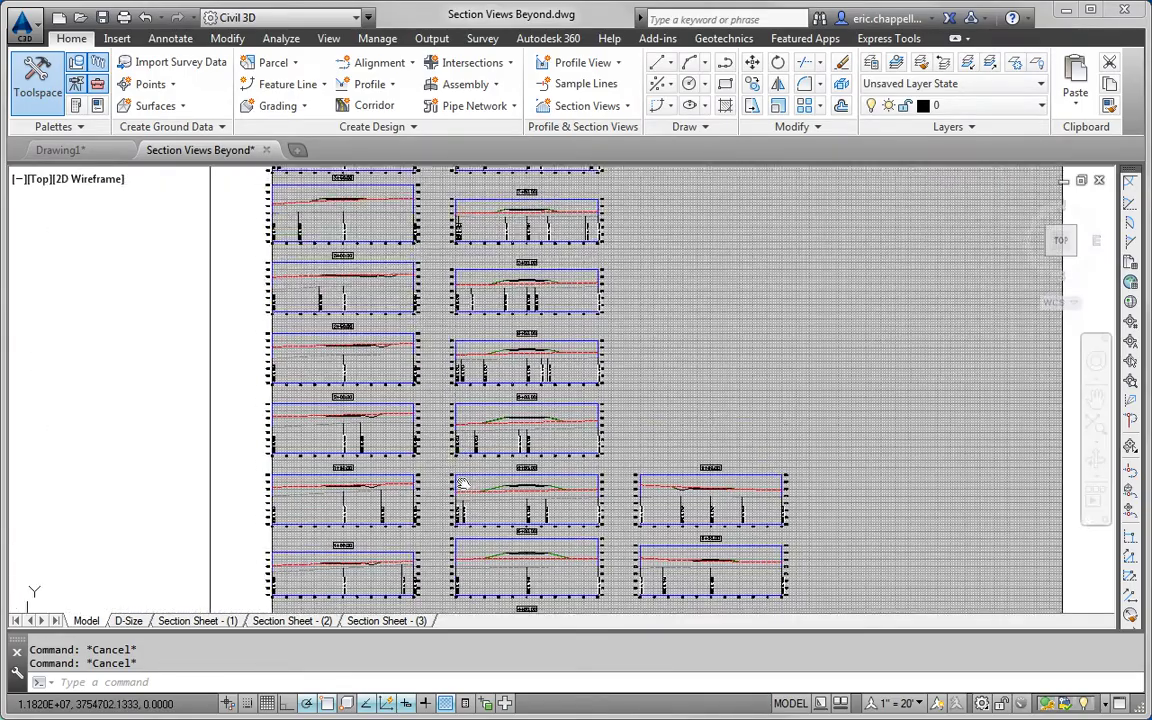
scroll(537, 281, "up", 5)
scroll(537, 281, "down", 2)
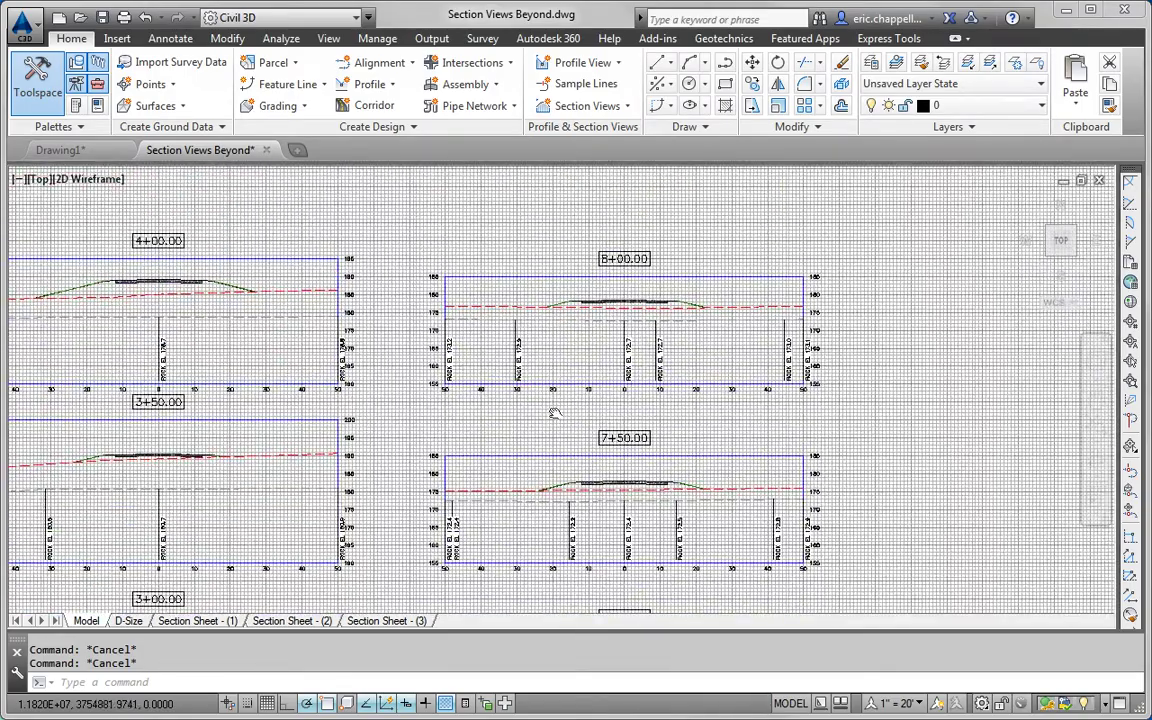
scroll(377, 385, "down", 5)
scroll(377, 385, "up", 6)
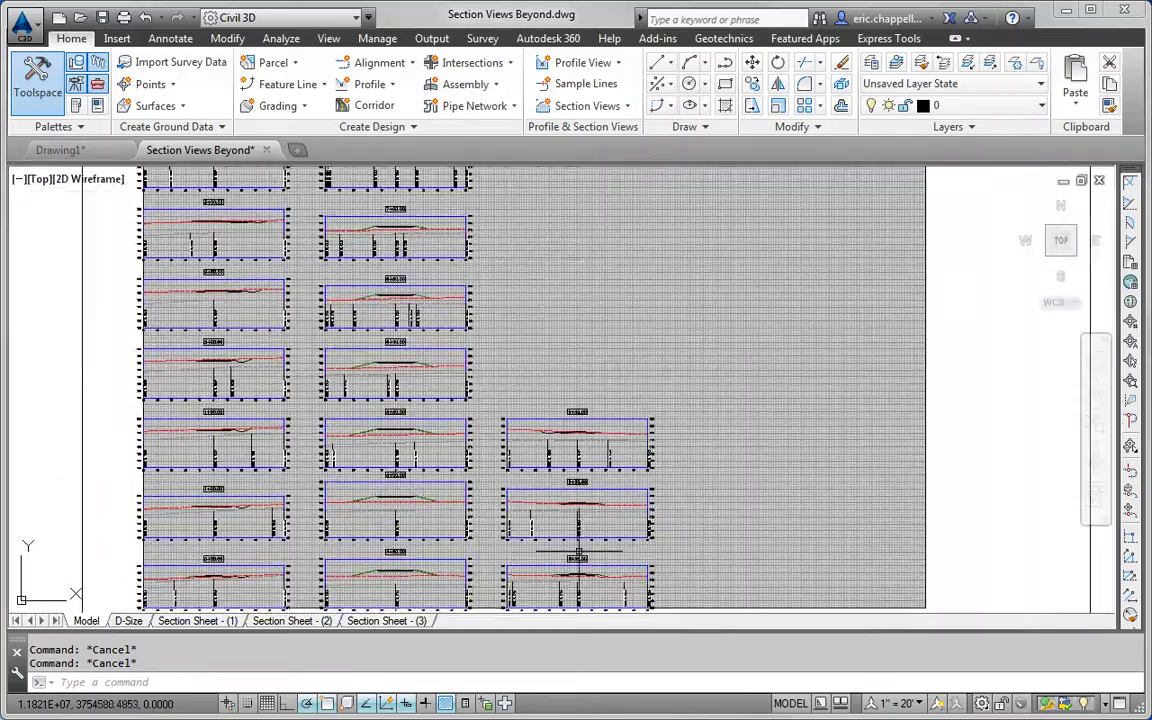
scroll(636, 435, "down", 5)
scroll(328, 458, "up", 5)
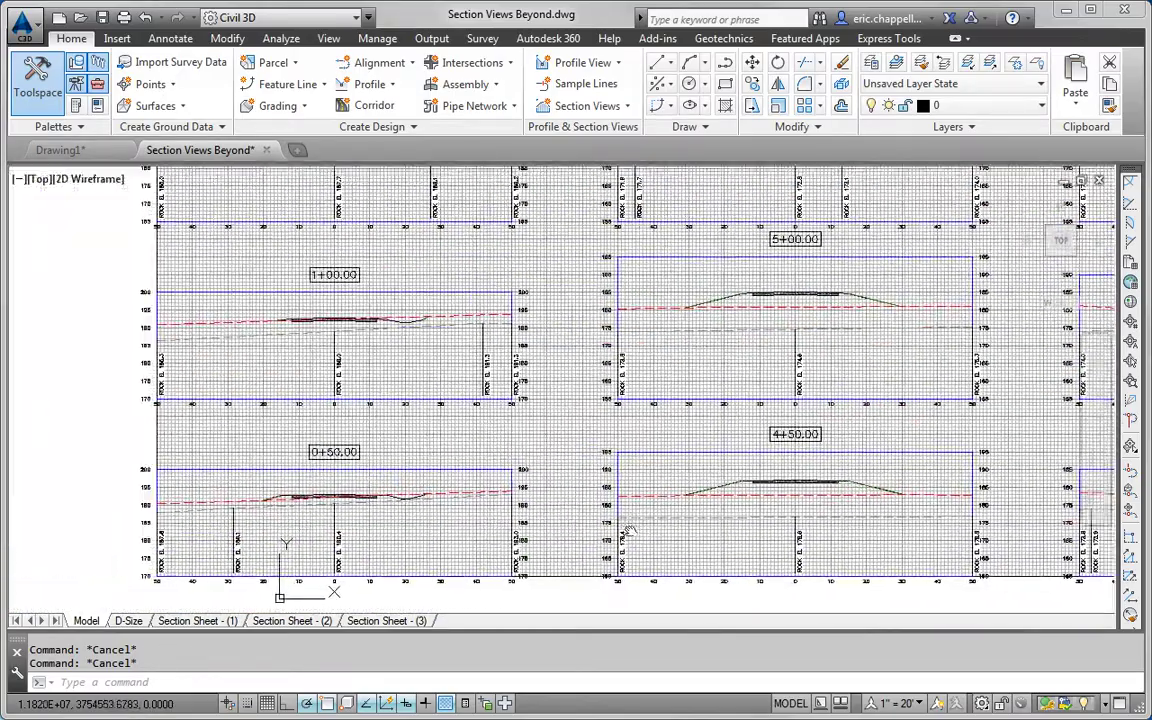
scroll(621, 536, "down", 2)
scroll(540, 480, "up", 1)
mouse_move(497, 493)
middle_mouse_down()
mouse_move(446, 387)
mouse_move(495, 355)
middle_mouse_up()
scroll(495, 355, "up", 6)
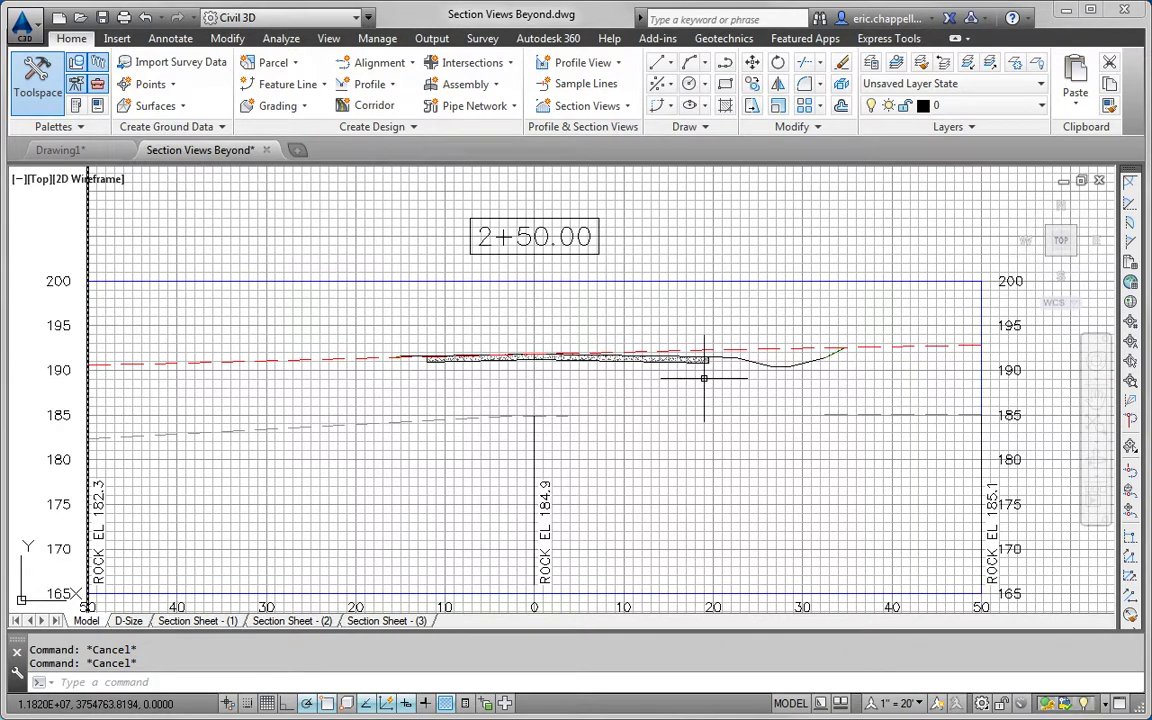
mouse_move(704, 378)
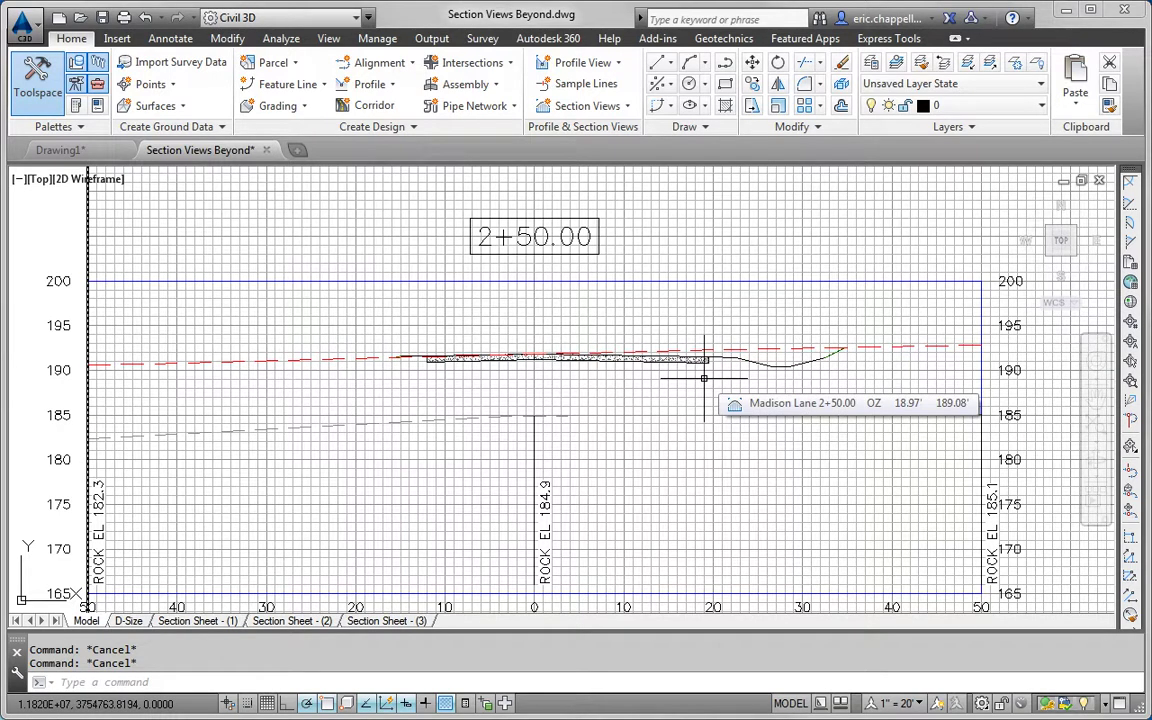
scroll(704, 378, "up", 5)
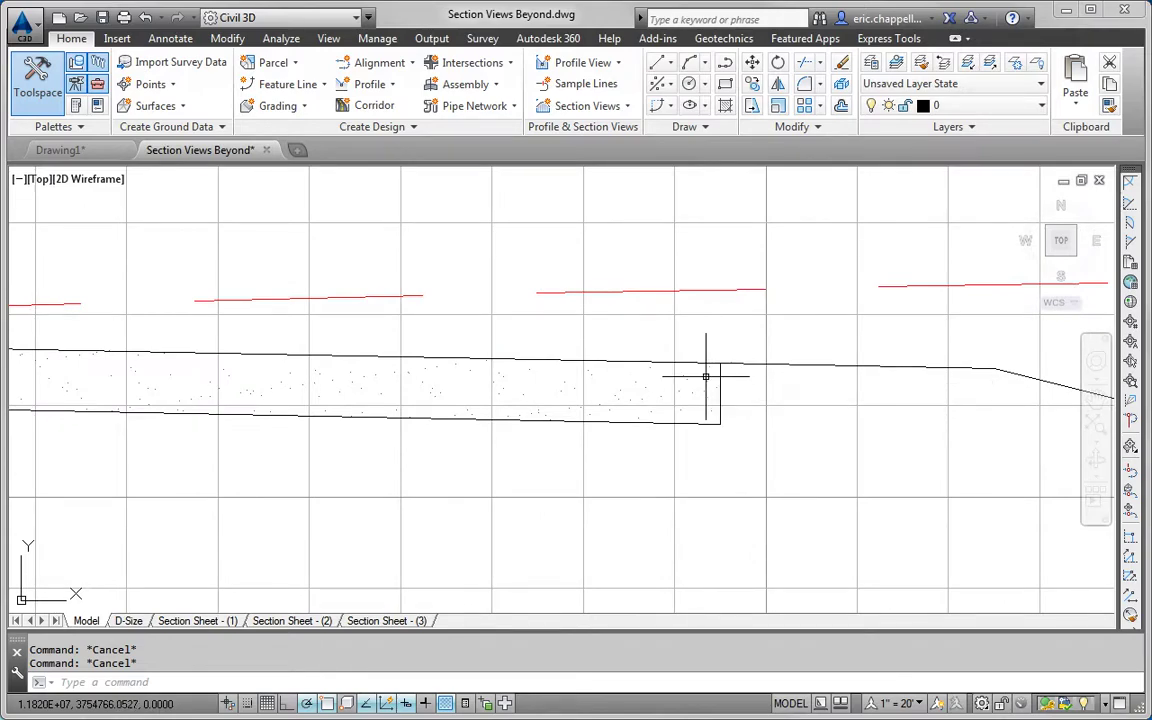
scroll(707, 373, "down", 5)
middle_click_drag(712, 386, 634, 426)
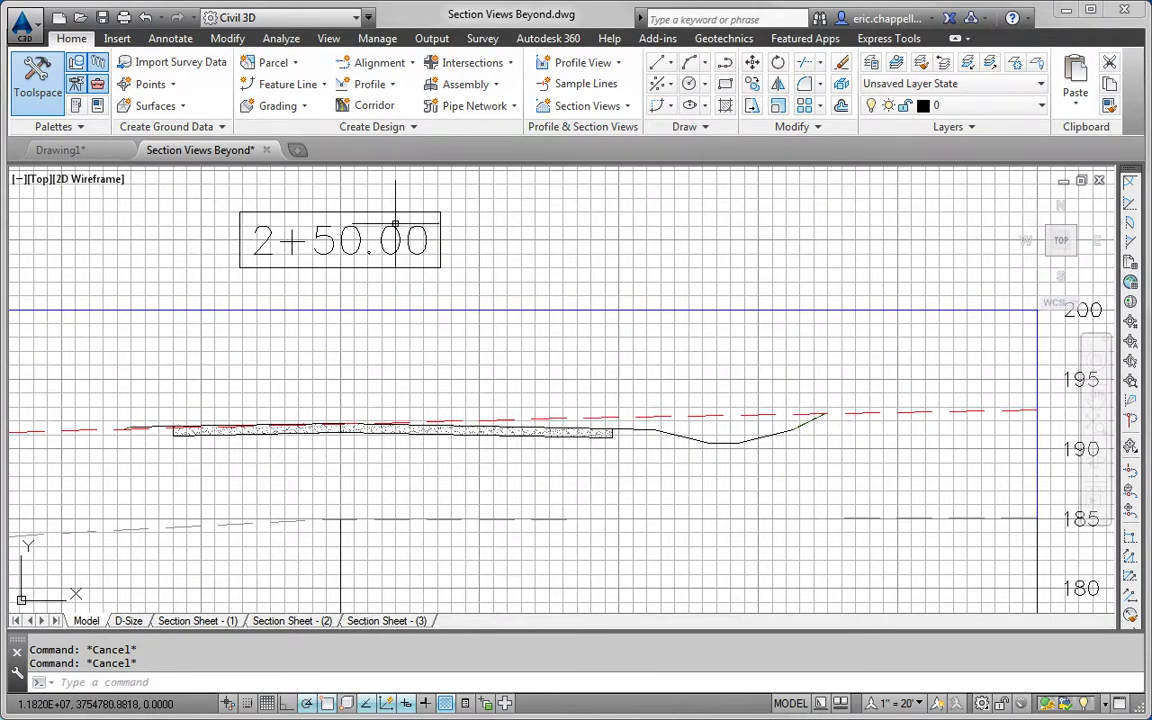
Set up a Section View label of type Offset Elevation in the Add Labels tool
left_click(157, 42)
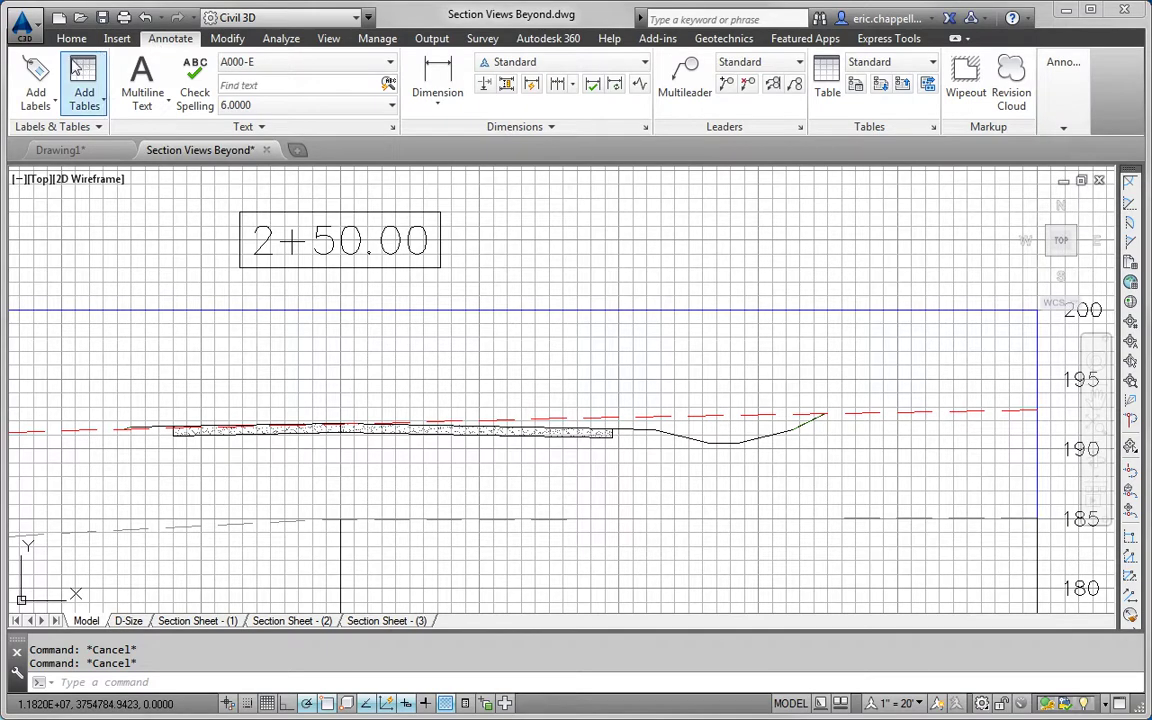
left_click(37, 80)
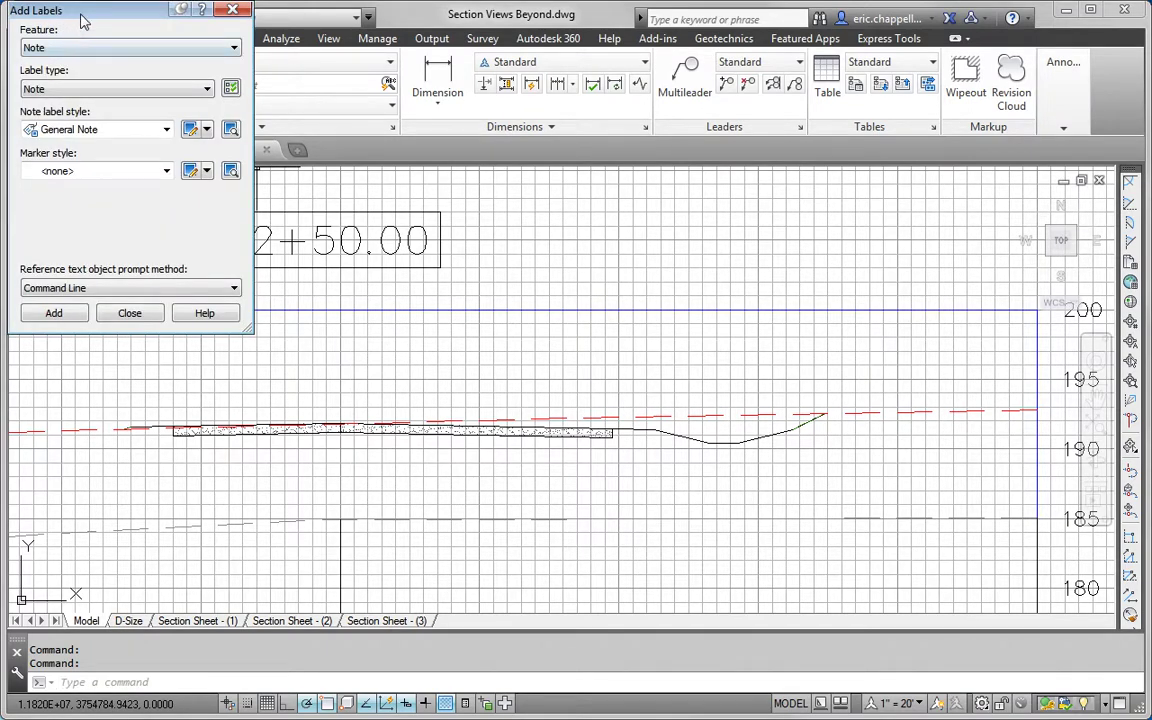
left_click_drag(83, 20, 102, 97)
left_click(82, 122)
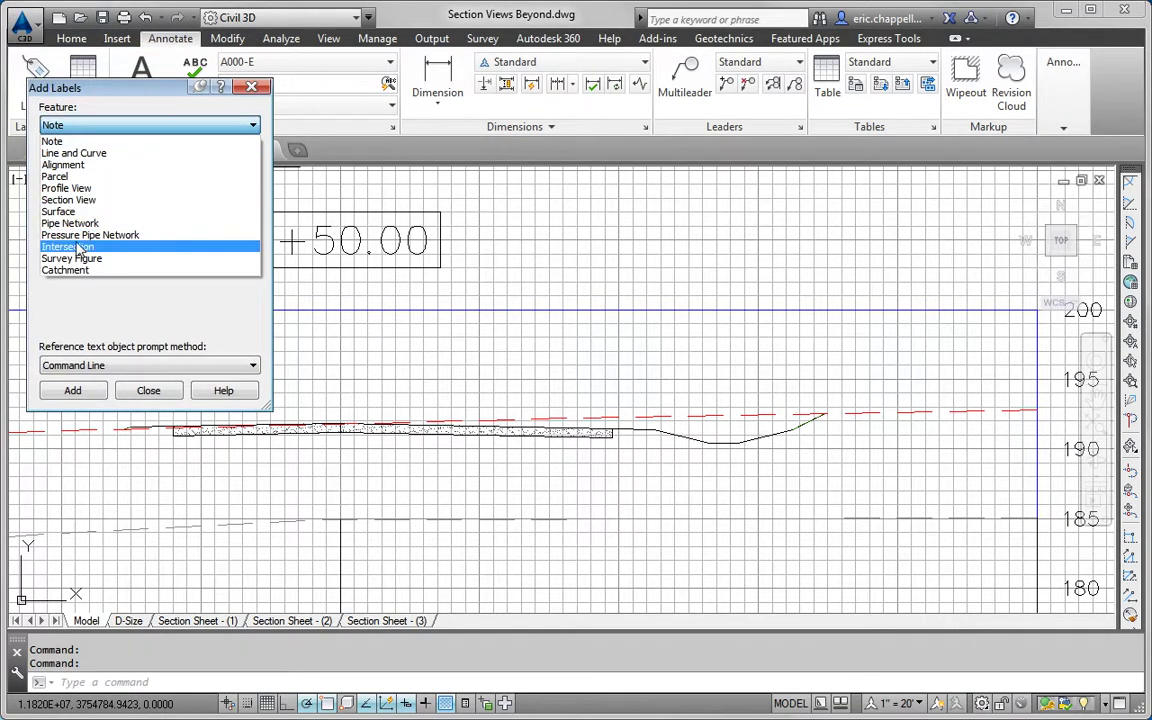
left_click(70, 200)
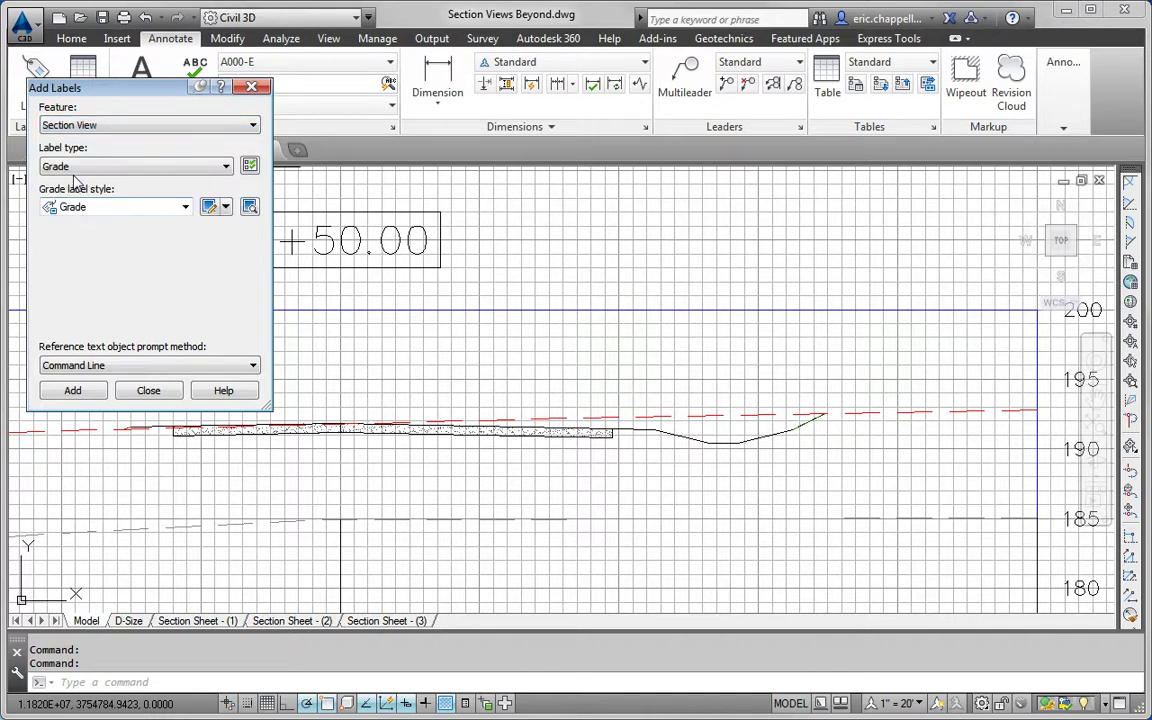
left_click(78, 168)
left_click(84, 195)
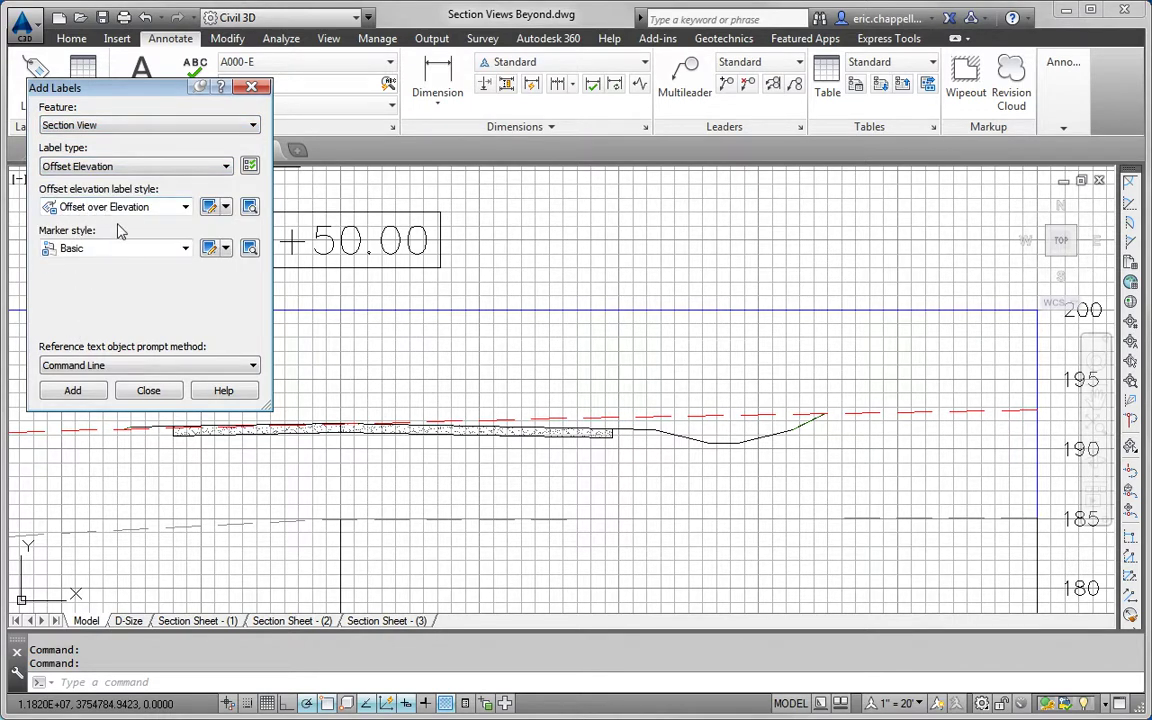
Add an offset elevation label to the 2+50.00 section view, snapped to the endpoint at the pavement's upper right edge
left_click(71, 397)
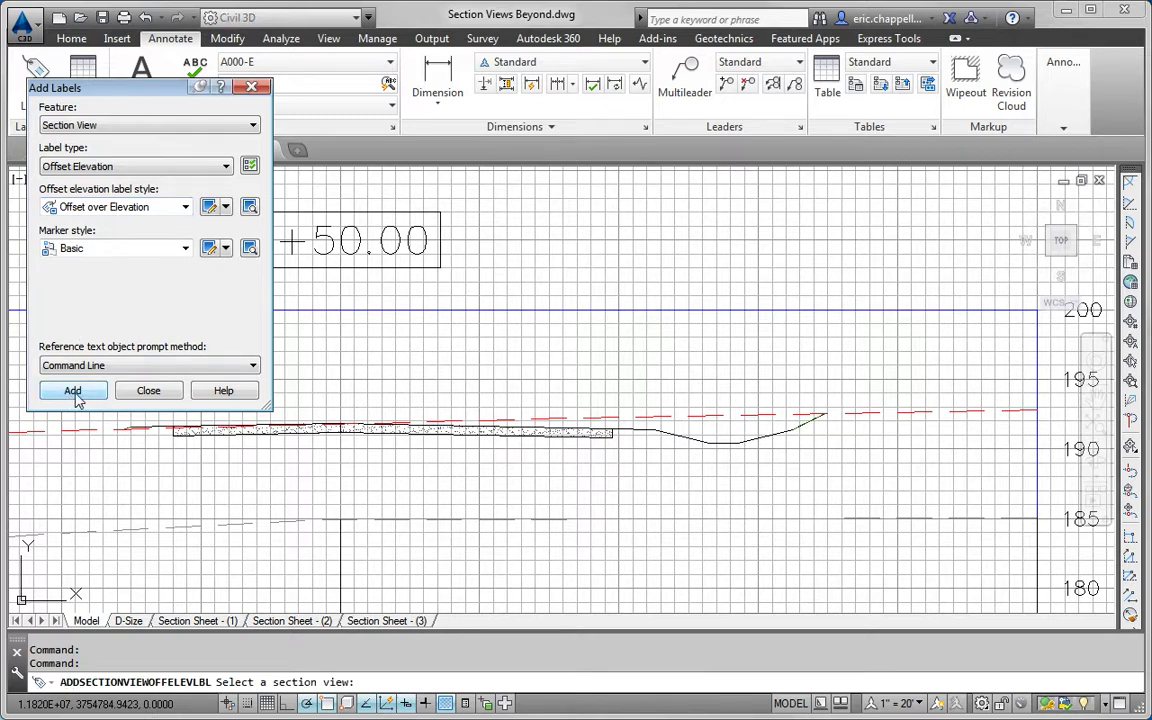
left_click(651, 378)
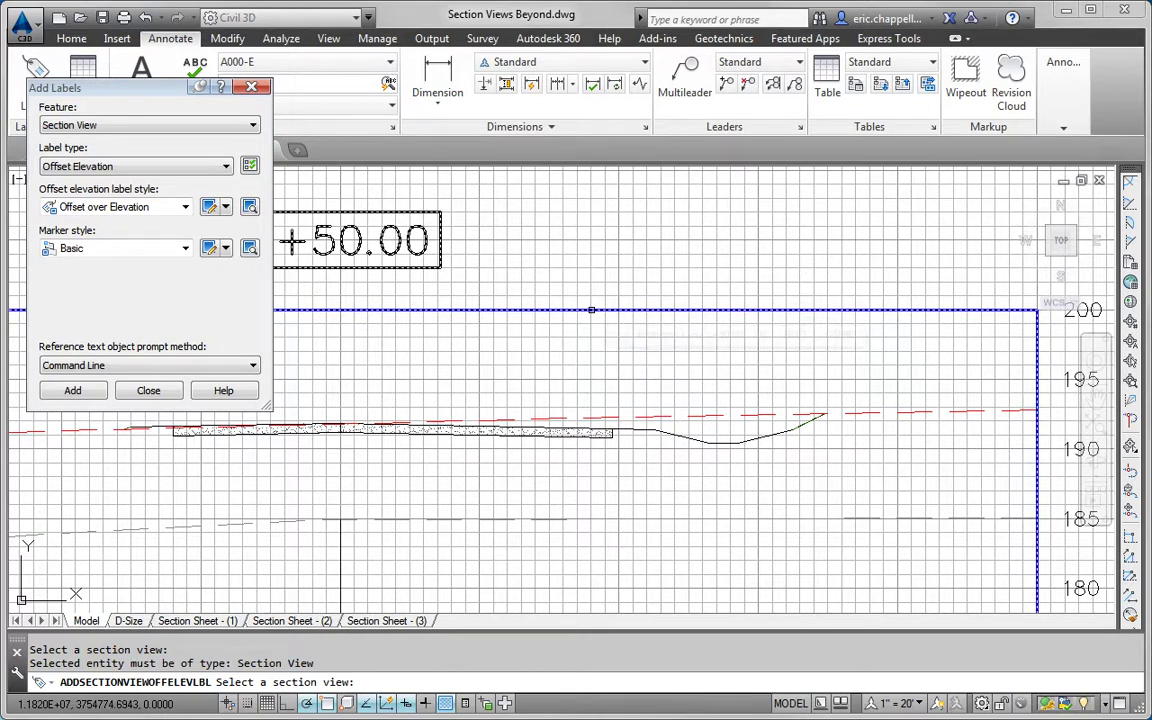
left_click(591, 310)
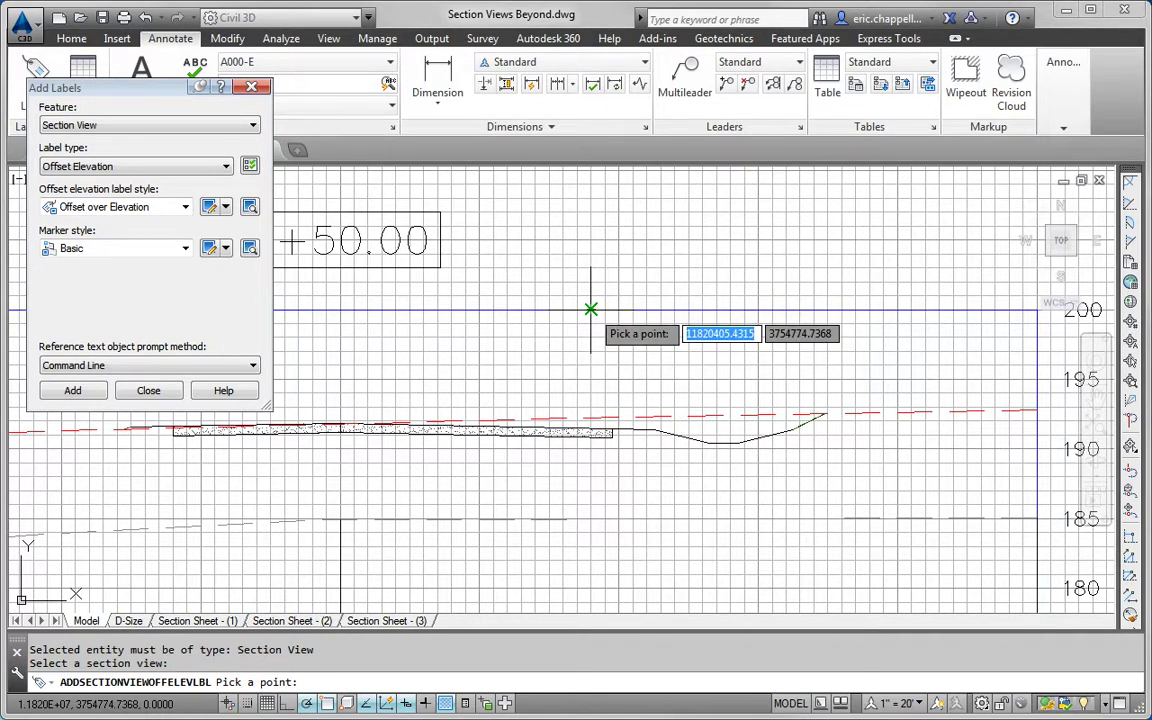
right_click(632, 430, "shift")
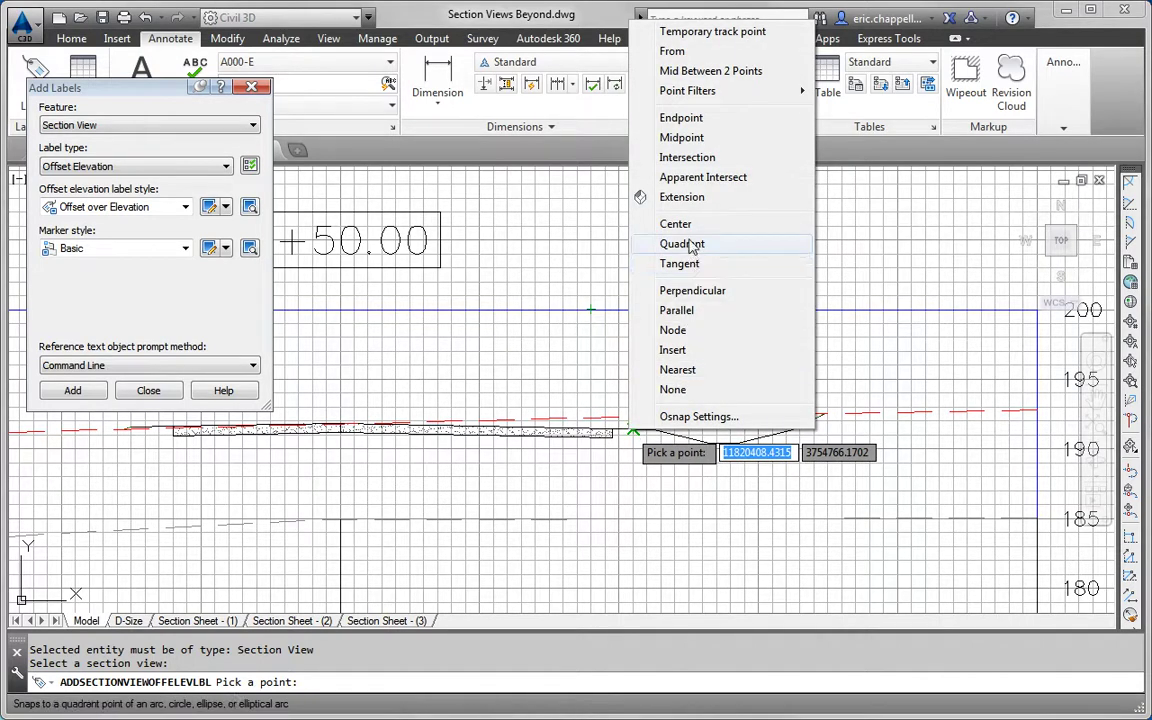
left_click(681, 117)
scroll(603, 440, "up", 2)
scroll(615, 425, "up", 3)
scroll(630, 420, "down", 5)
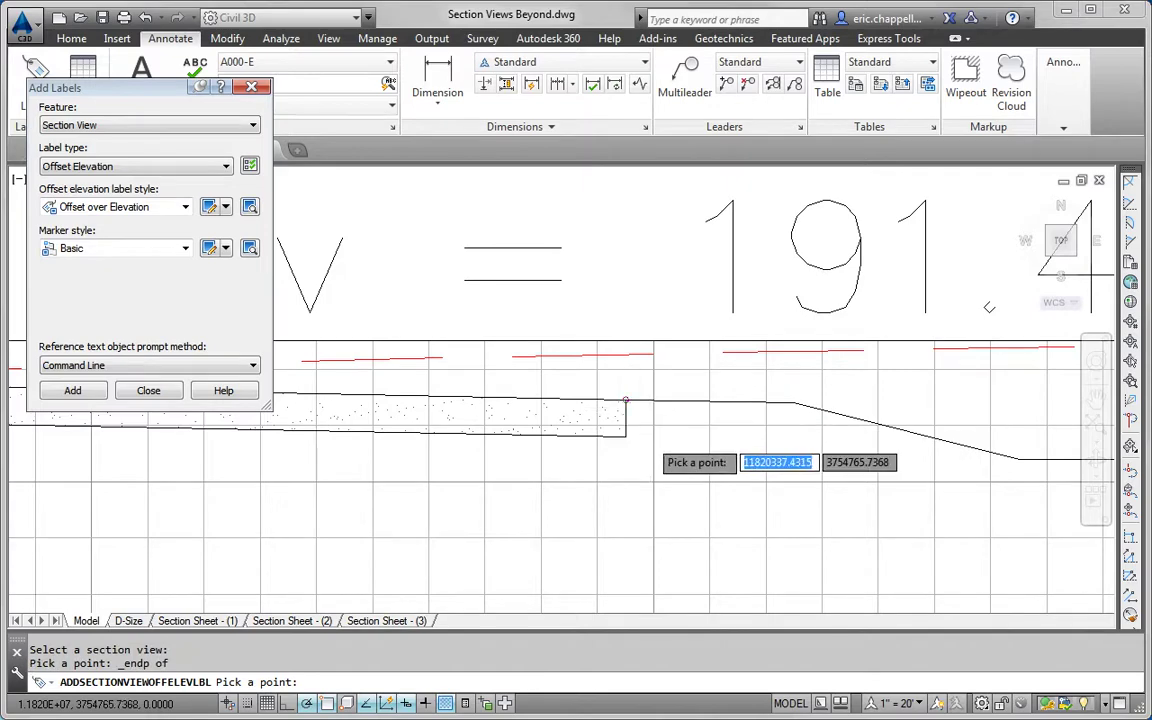
key("Escape")
Turn off object snap and move the offset elevation label above and right of the pavement edge, beside the 2+50.00 title
left_click(633, 265)
left_click(640, 424)
scroll(640, 424, "down", 4)
left_click(638, 420)
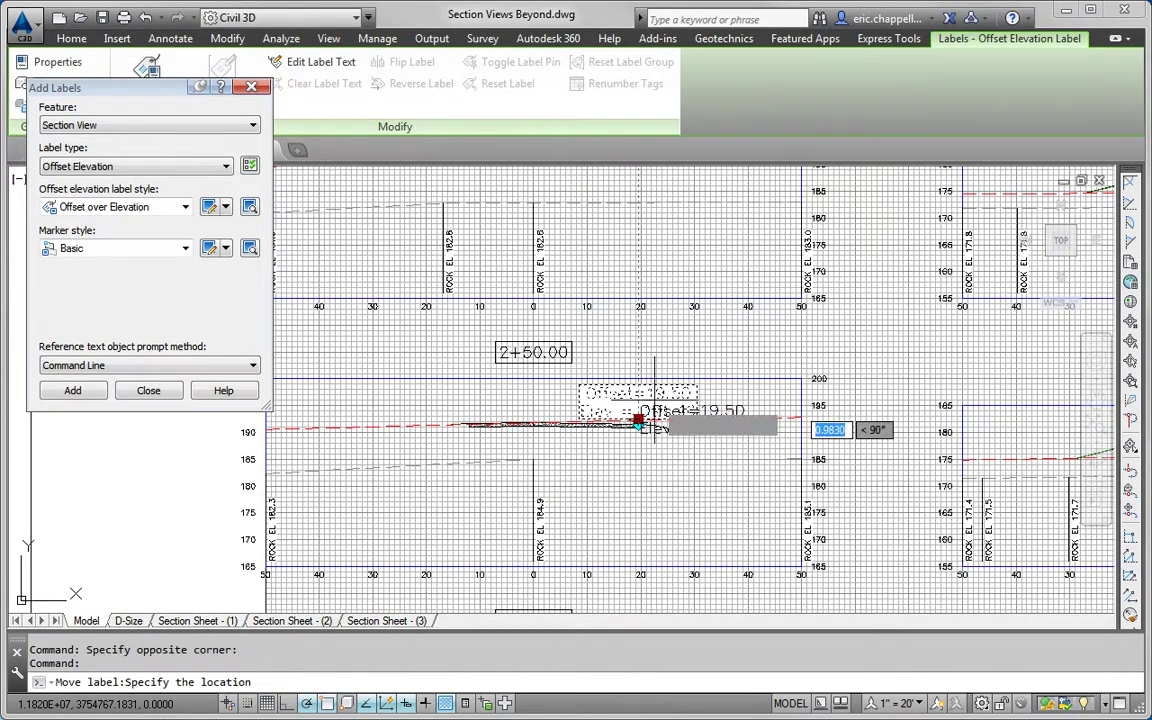
key("F3")
left_click(695, 345)
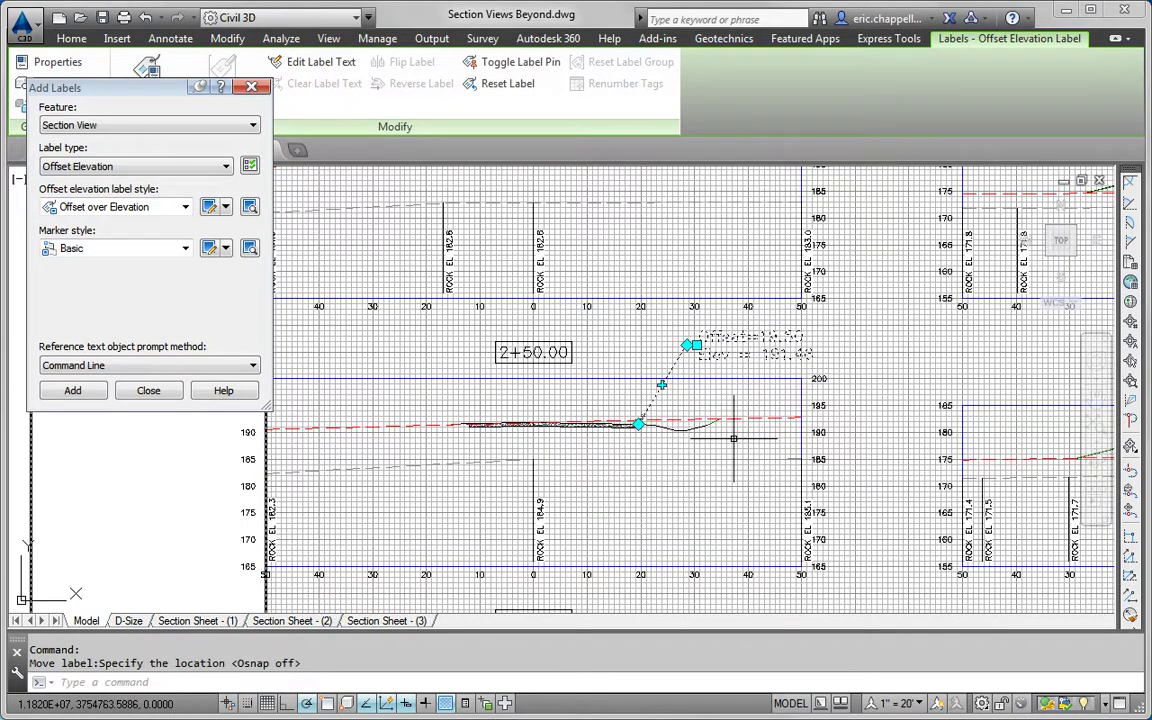
key("Escape")
key("Escape")
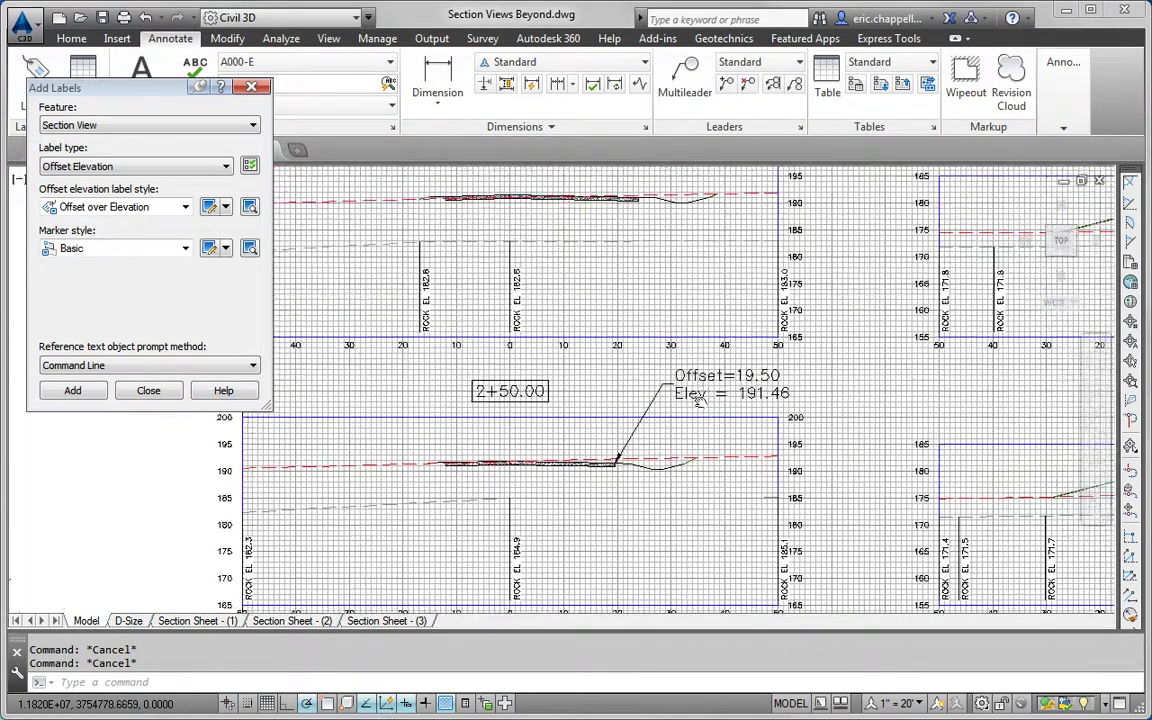
Add the line "RIGHT EOP" above the offset text in the 2+50.00 section view's offset elevation label
scroll(699, 400, "up", 2)
left_click(698, 393)
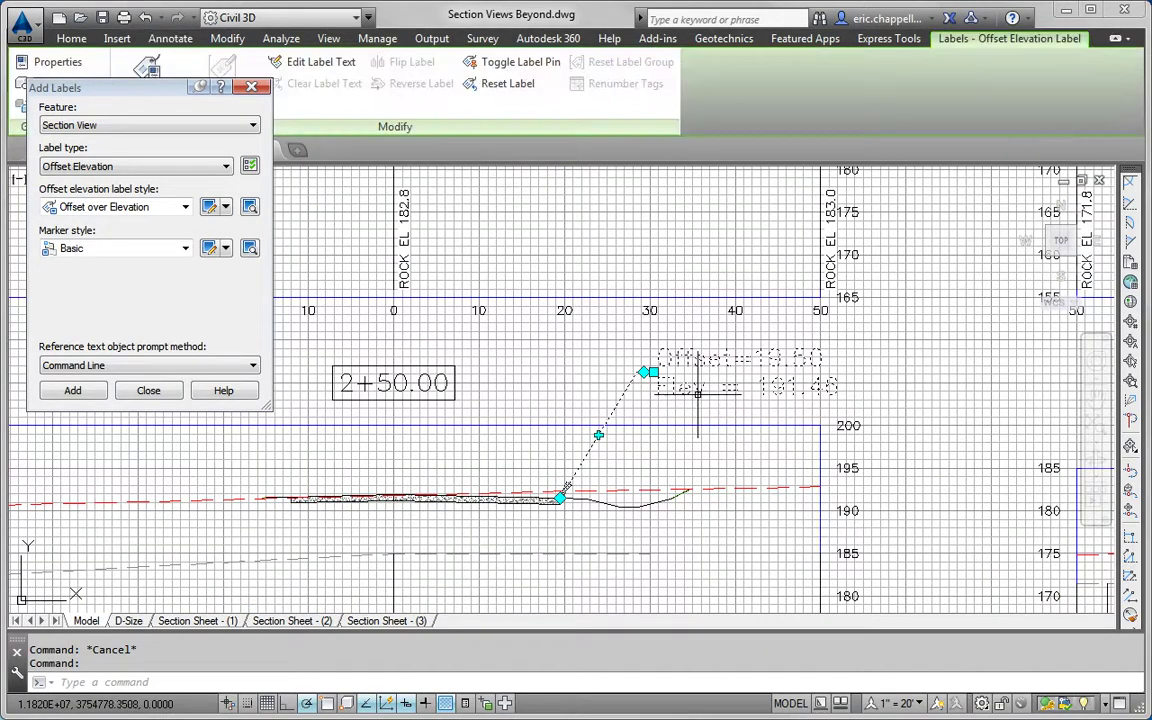
left_click(336, 63)
left_click(700, 264)
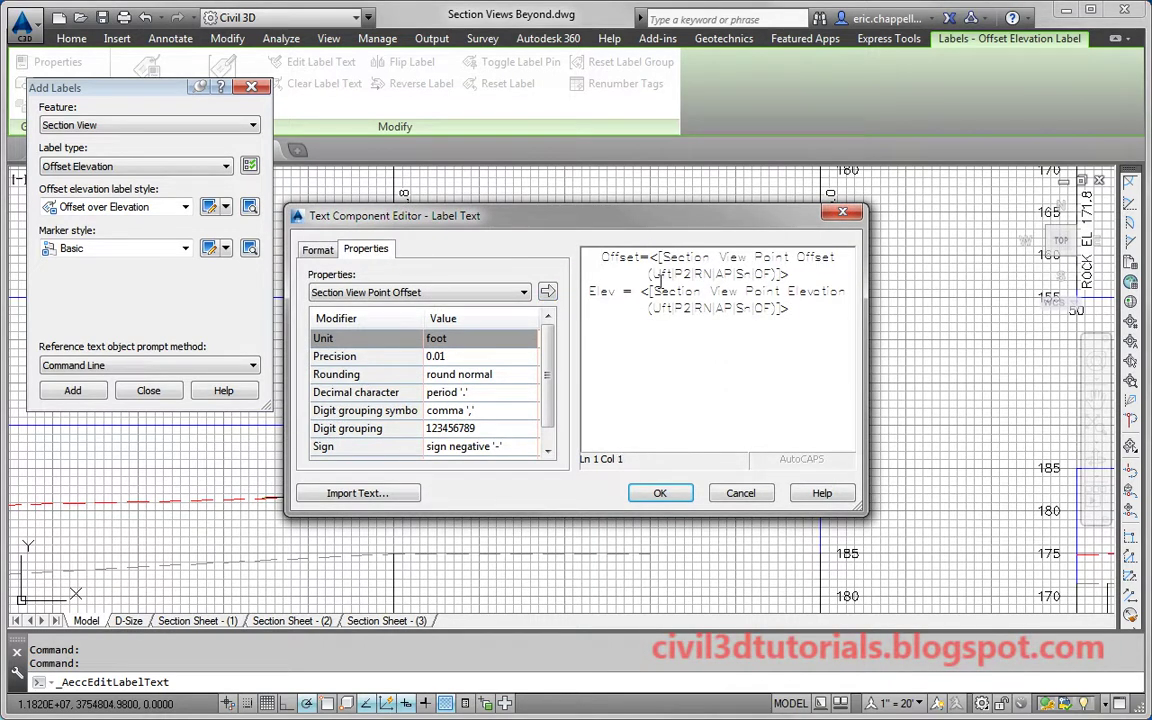
key("Return")
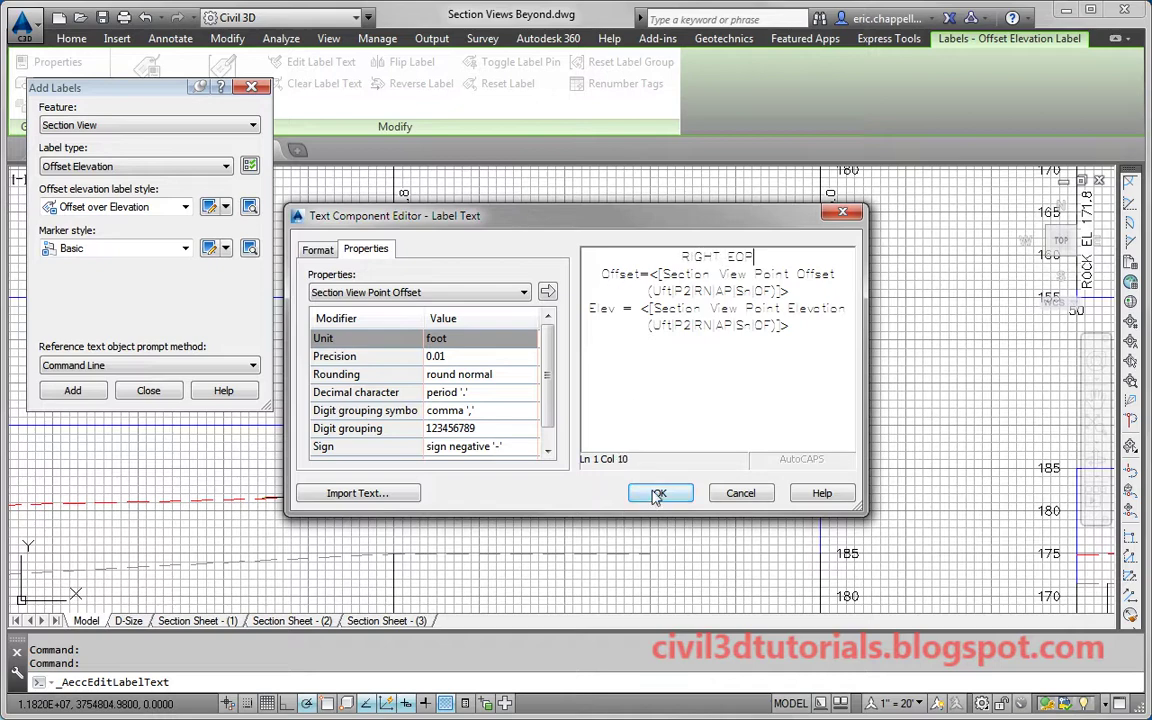
left_click(659, 494)
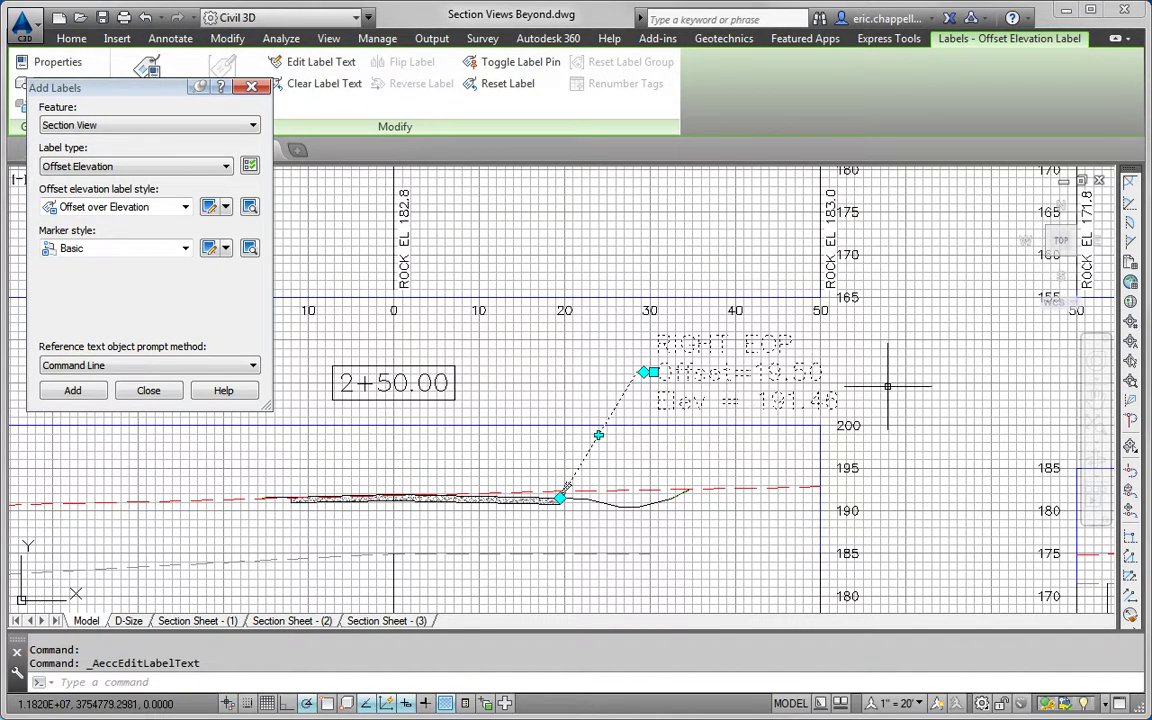
key("Escape")
key("Escape")
Add an offset elevation label to the 3+00.00 section view, snapped to the endpoint at the pavement's upper right edge
scroll(855, 441, "down", 2)
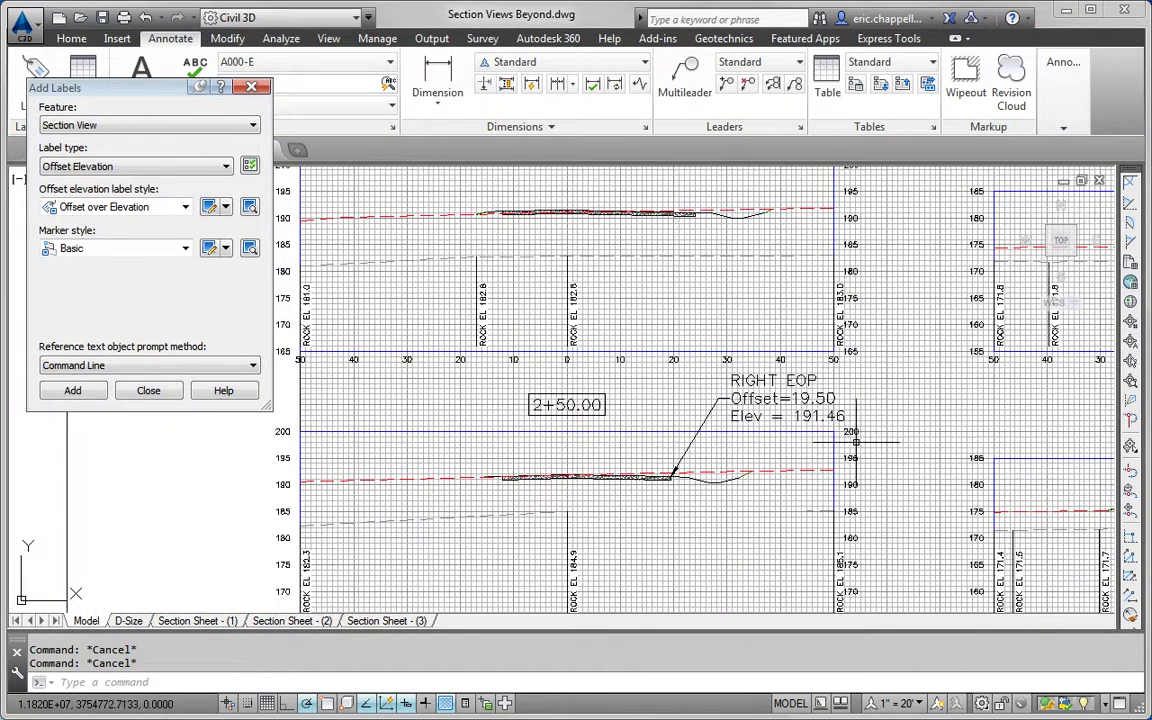
middle_click_drag(781, 328, 820, 457)
scroll(784, 458, "up", 2)
scroll(740, 437, "up", 1)
scroll(738, 401, "down", 1)
middle_click_drag(738, 401, 733, 385)
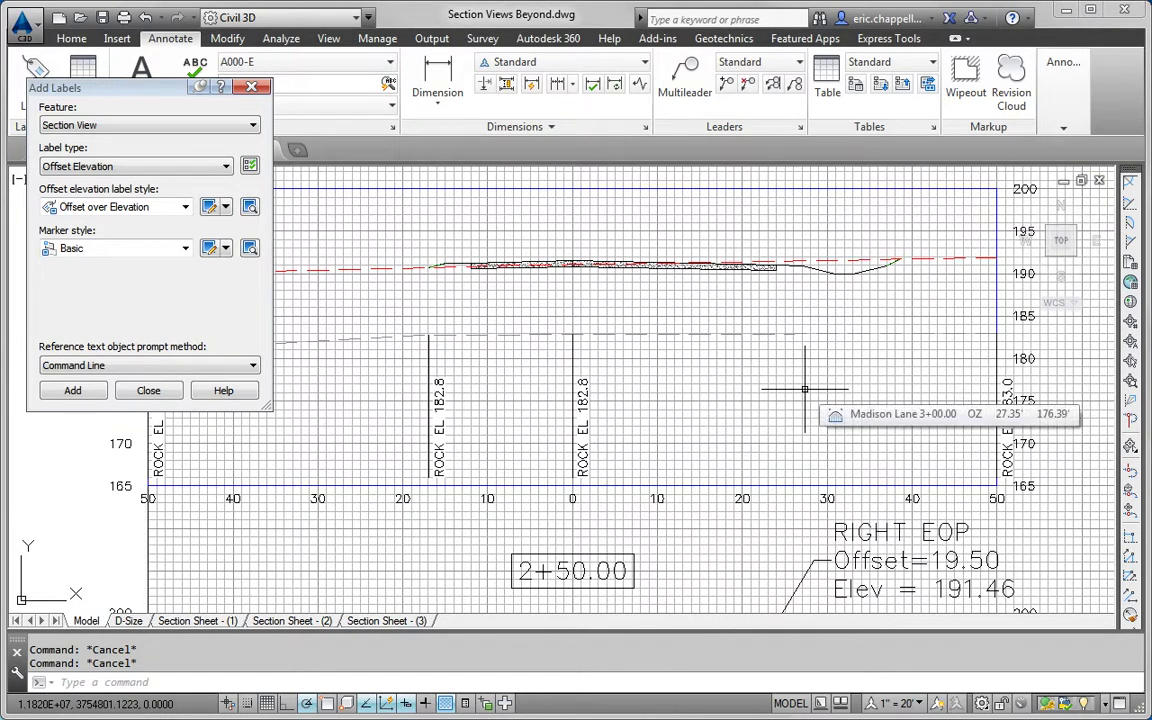
scroll(775, 416, "down", 2)
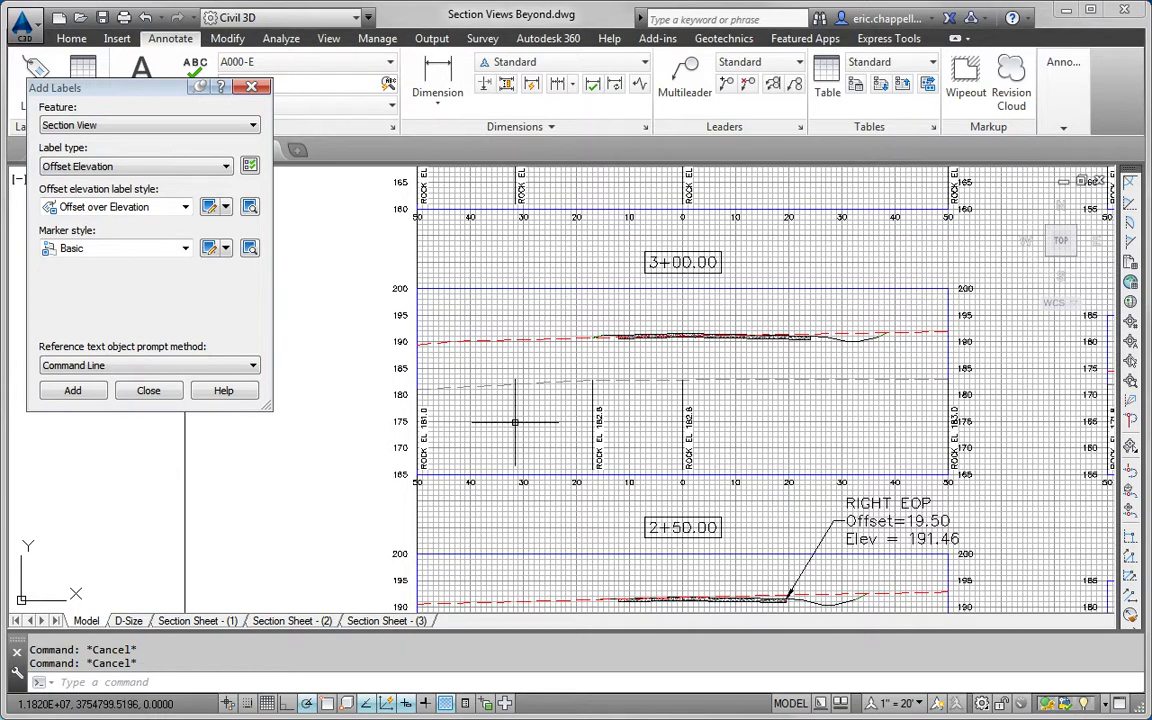
left_click(73, 391)
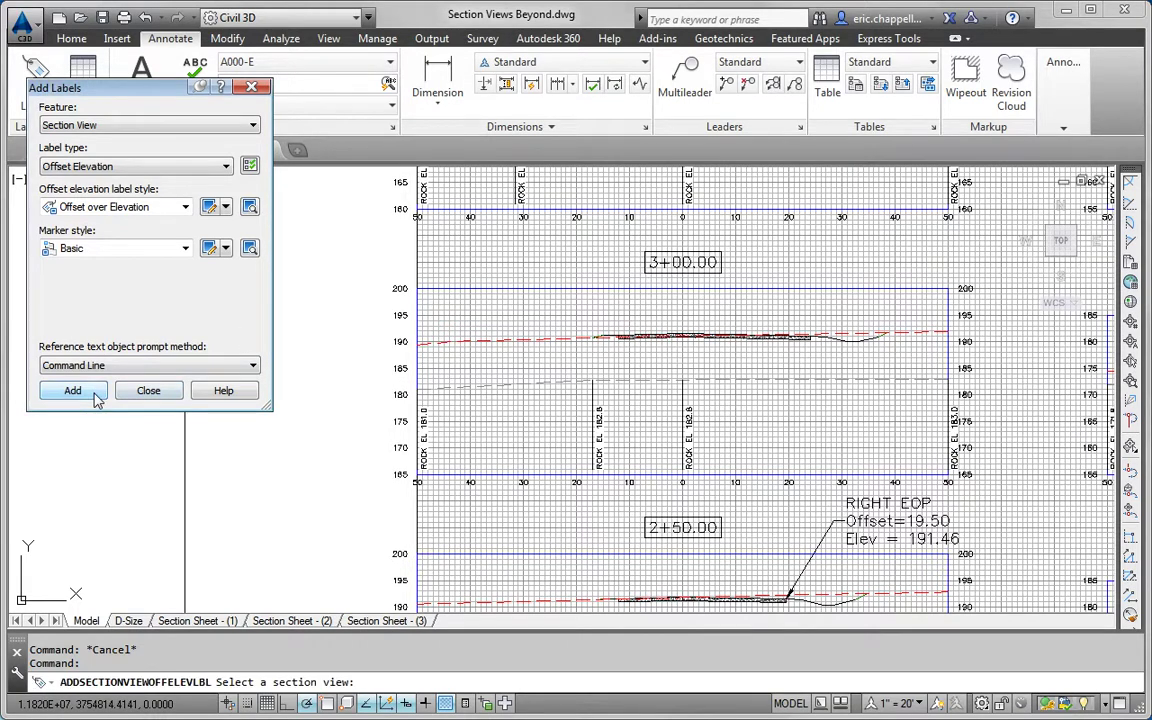
left_click(791, 288)
scroll(700, 425, "up", 3)
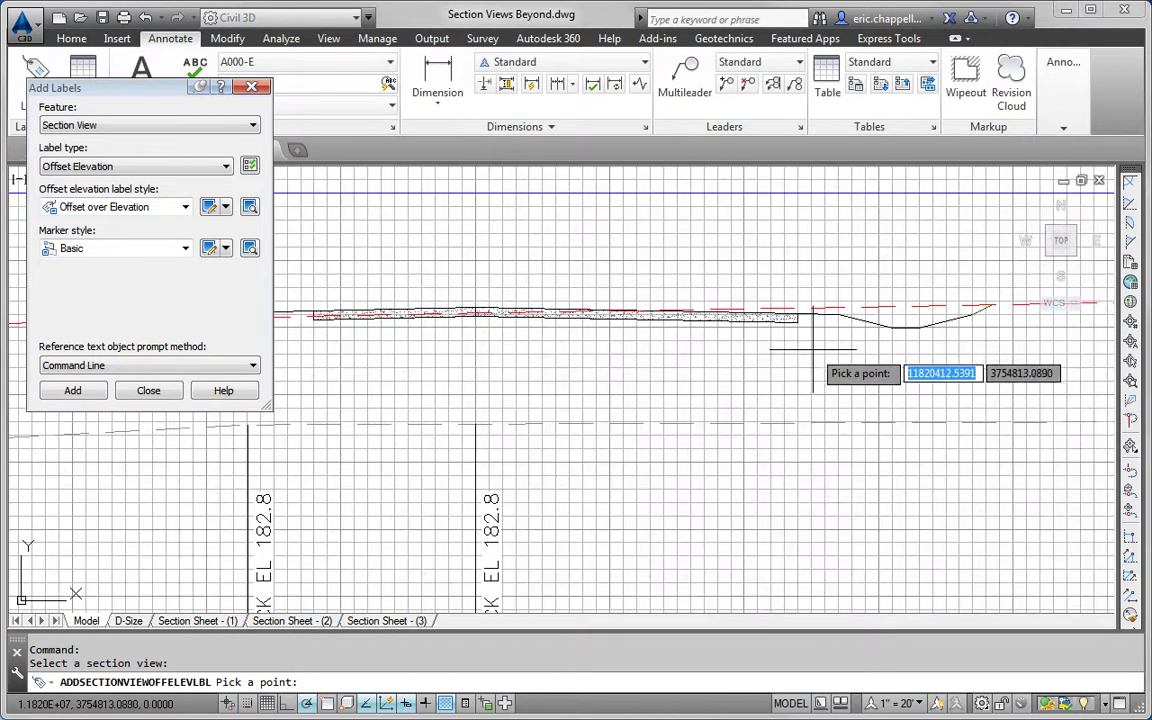
right_click(820, 308, "shift")
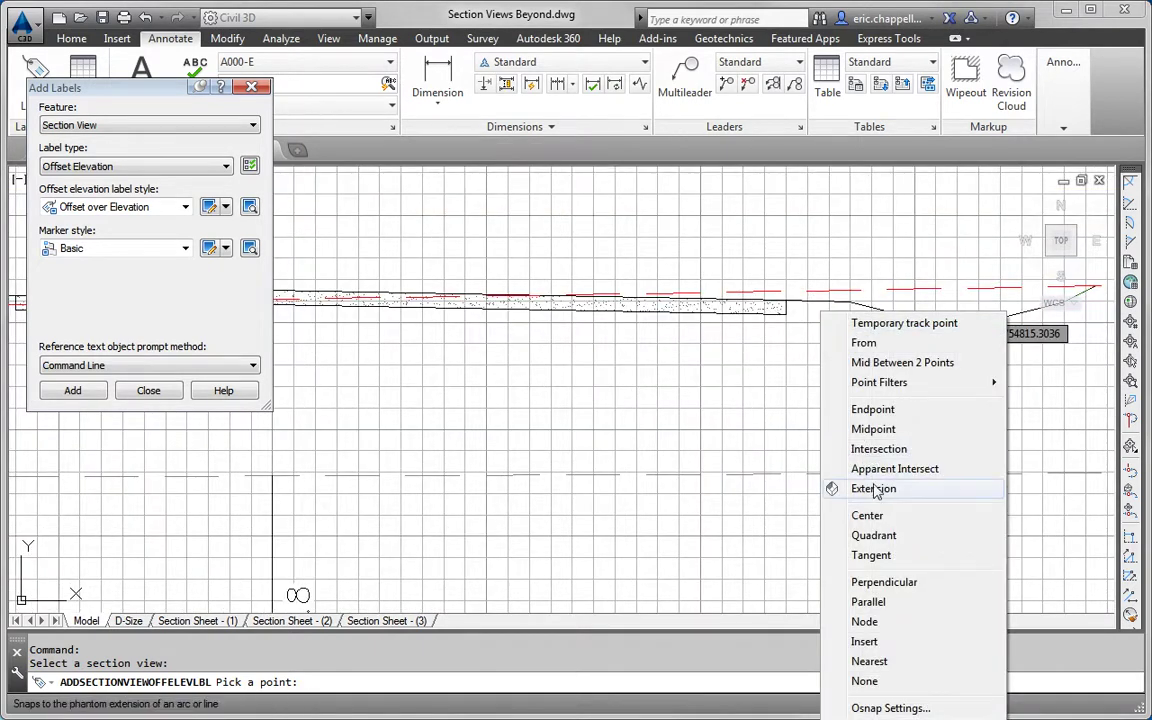
left_click(876, 406)
scroll(814, 318, "up", 5)
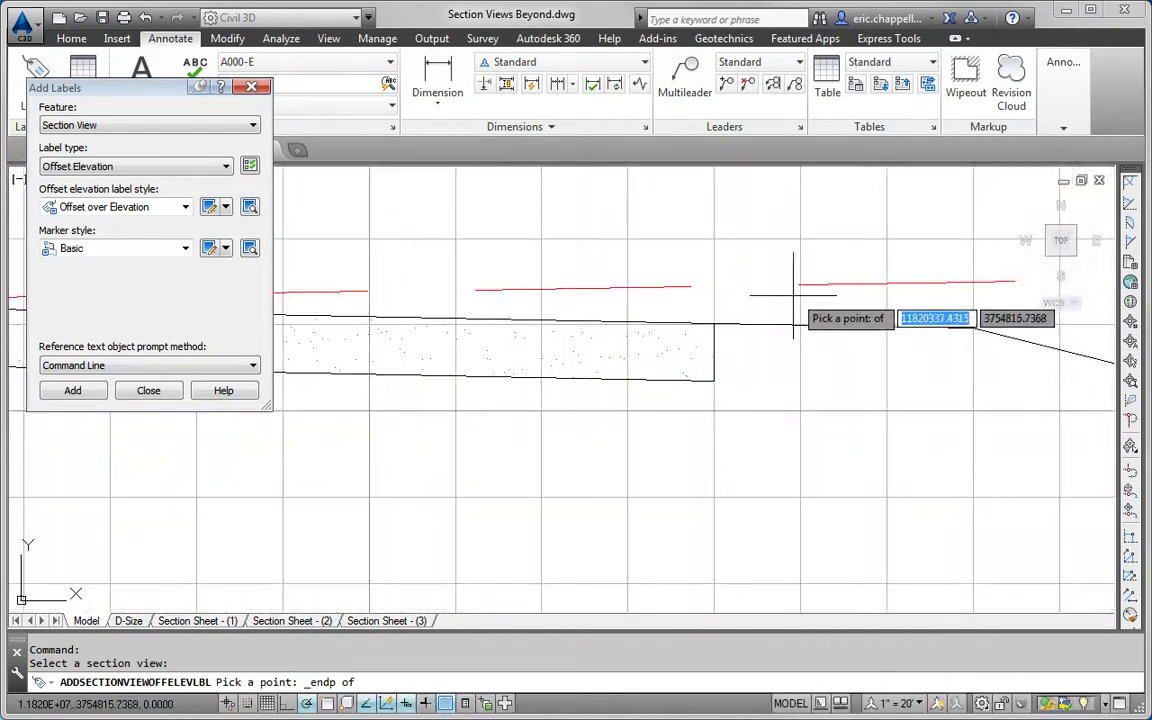
left_click(724, 343)
scroll(724, 343, "down", 5)
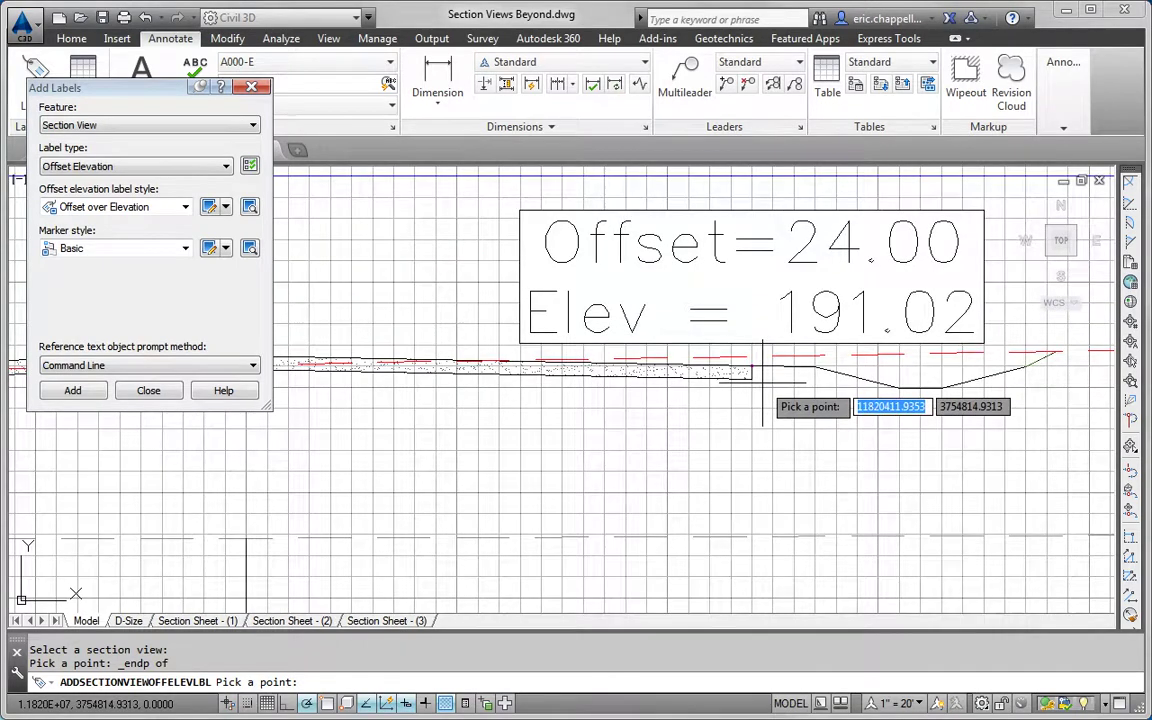
key("Escape")
Move the 3+00.00 offset elevation label above and right of the pavement edge, beside the section view's title
left_click(780, 358)
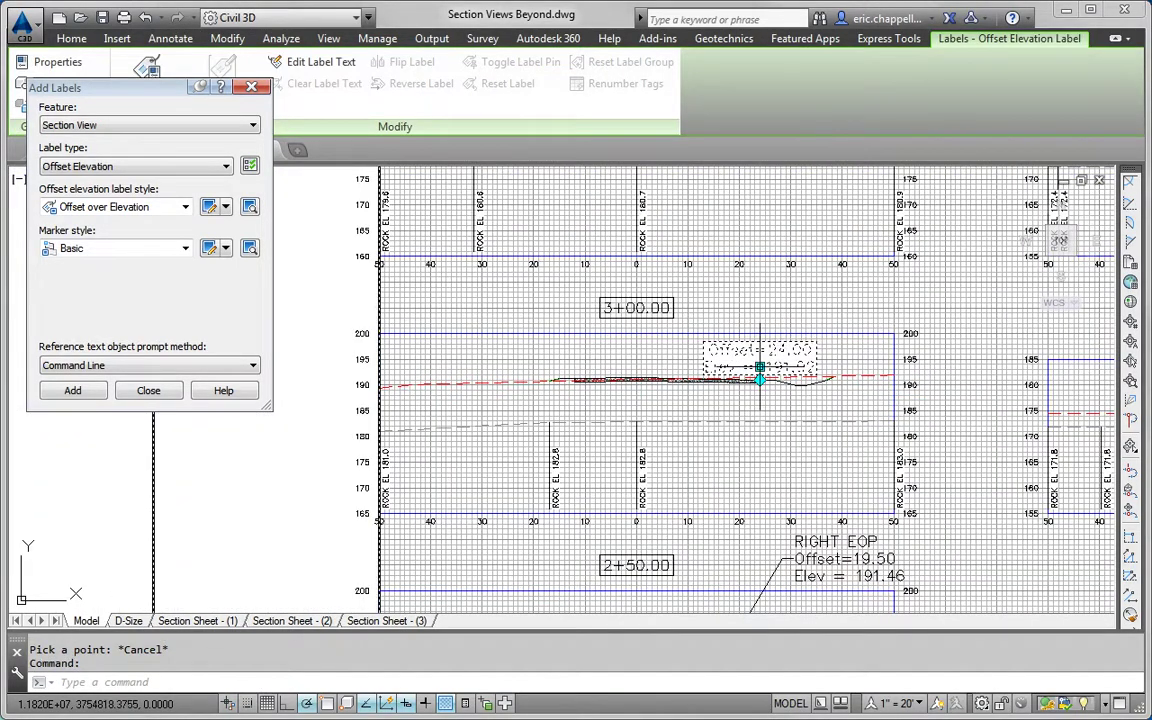
left_click(760, 367)
left_click(777, 345)
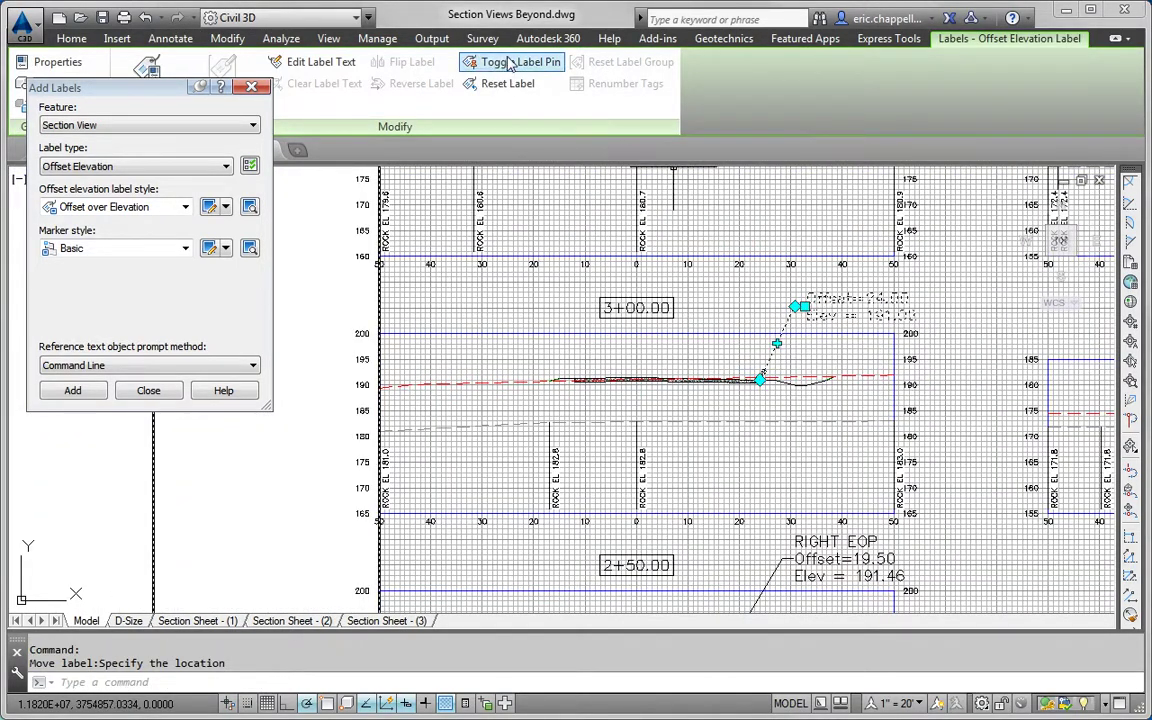
Add the line "RIGHT EOP" above the offset text in the 3+00.00 section view's offset elevation label
left_click(318, 61)
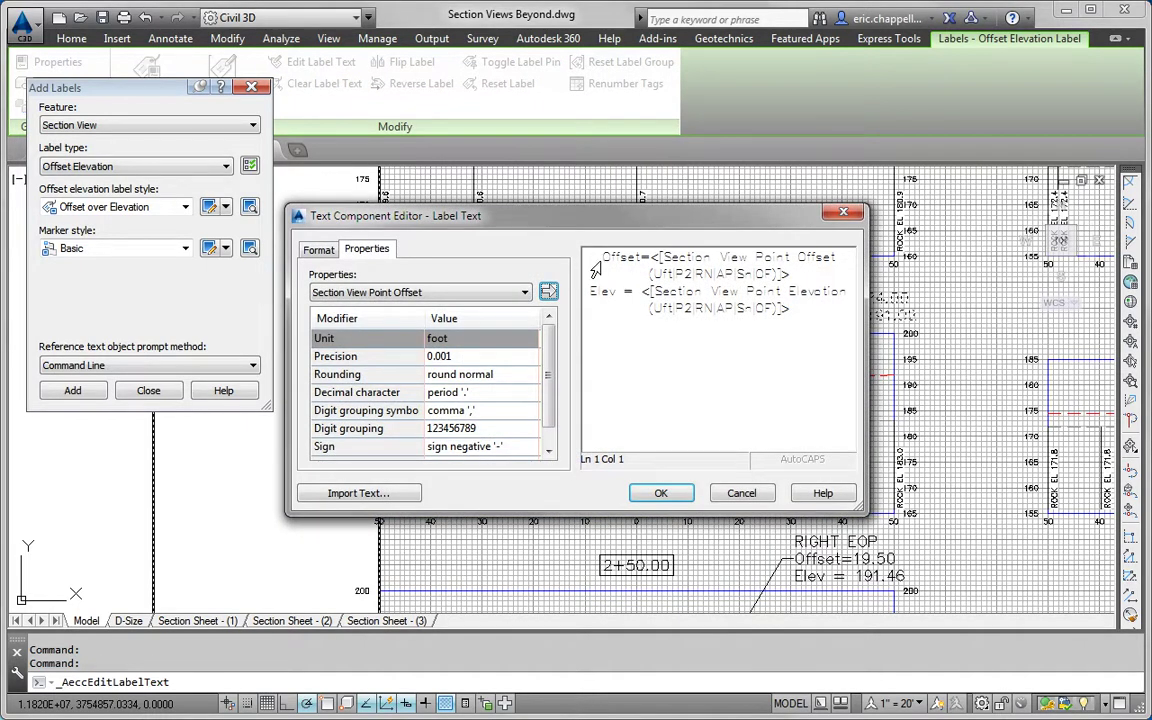
key("Return")
type("RIGHT EOP")
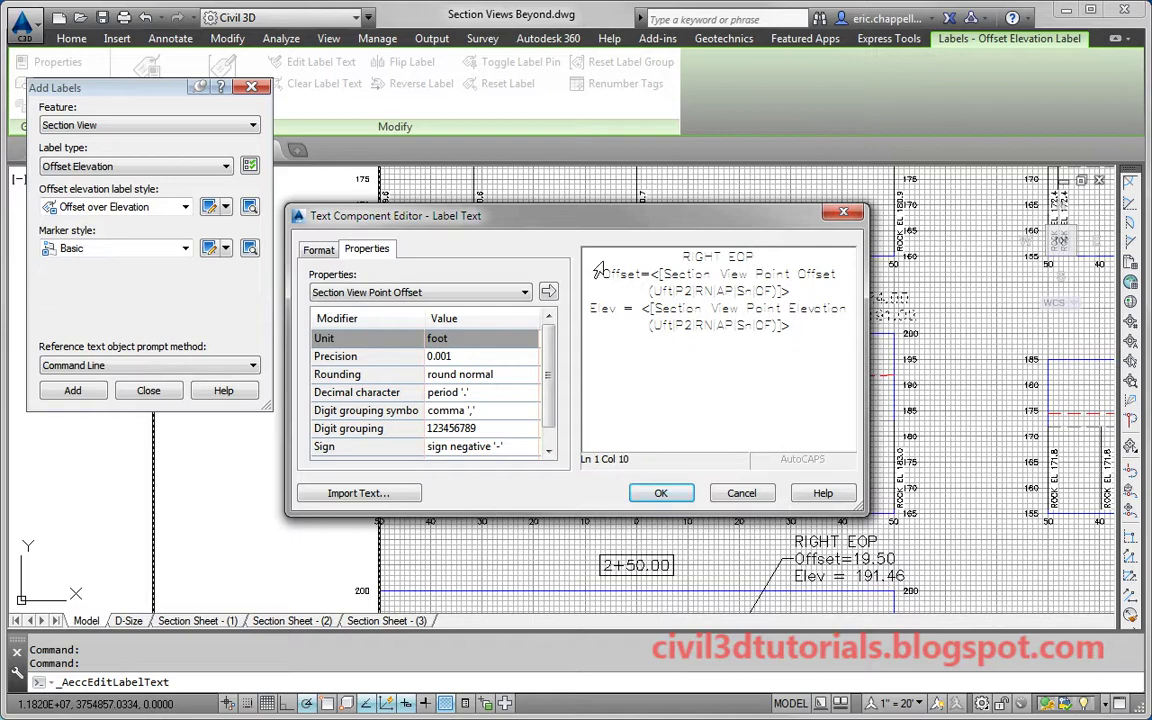
left_click(661, 493)
key("Escape")
key("Escape")
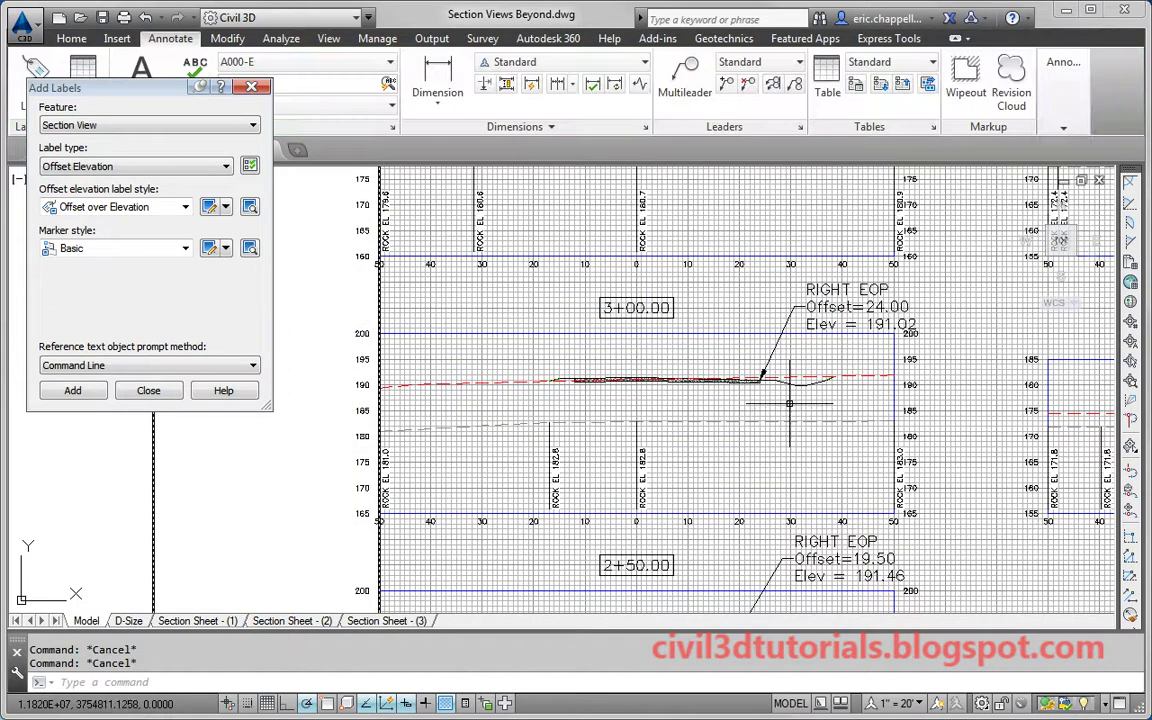
middle_click_drag(745, 388, 704, 390)
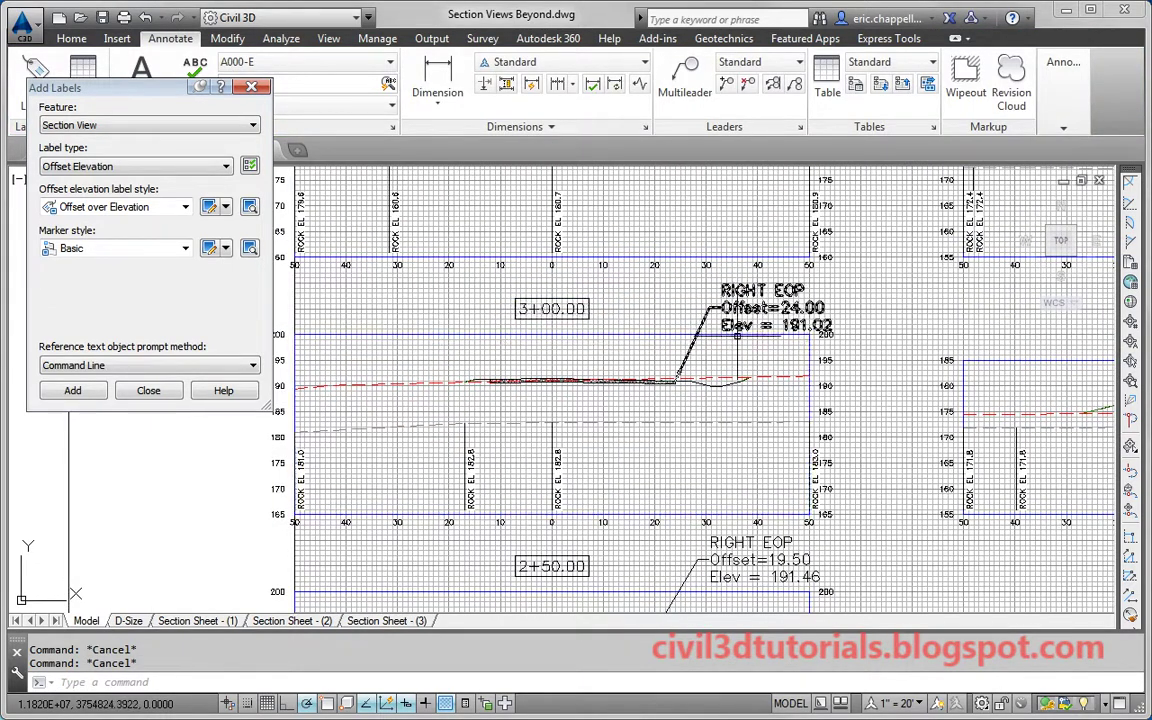
middle_click_drag(715, 470, 711, 353)
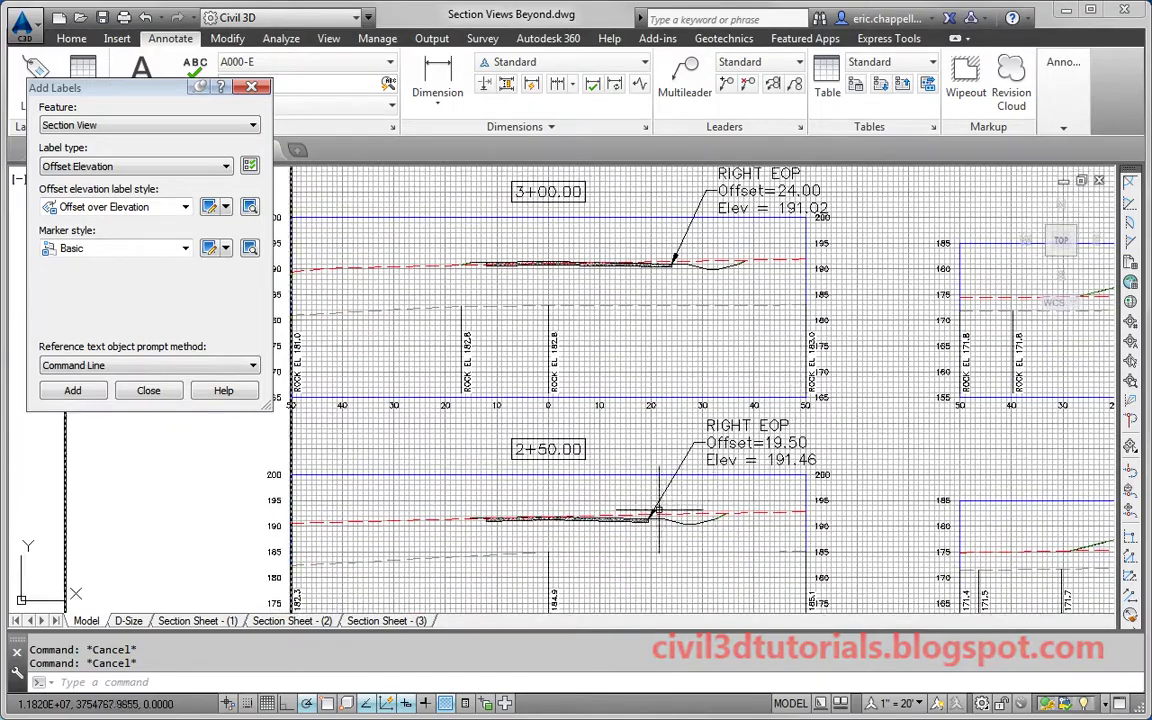
mouse_move(710, 249)
middle_mouse_down()
mouse_move(689, 458)
mouse_move(699, 509)
mouse_move(663, 411)
mouse_move(701, 388)
middle_mouse_up()
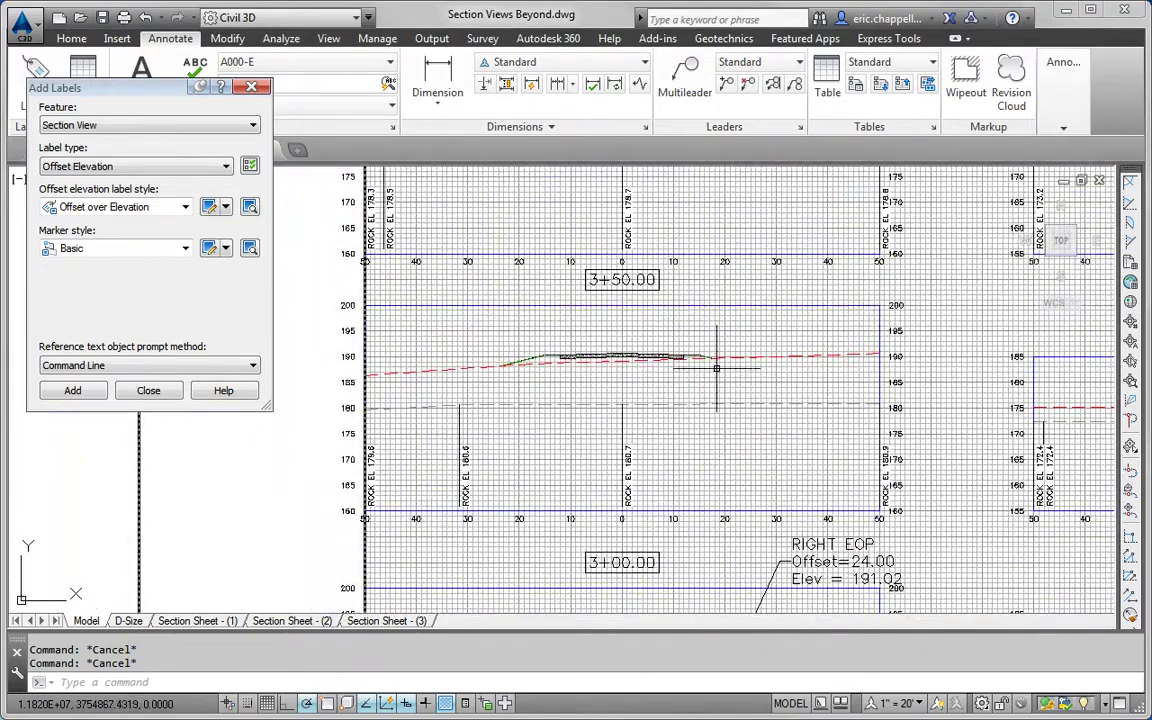
scroll(663, 393, "down", 5)
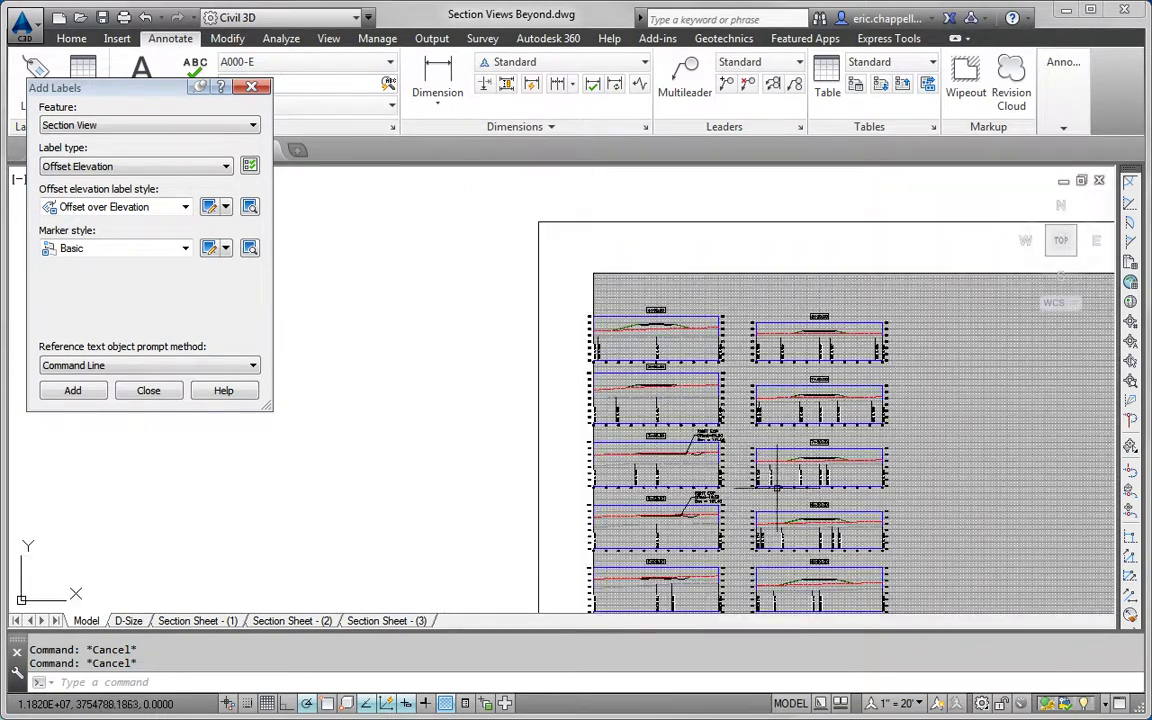
middle_click_drag(689, 411, 630, 393)
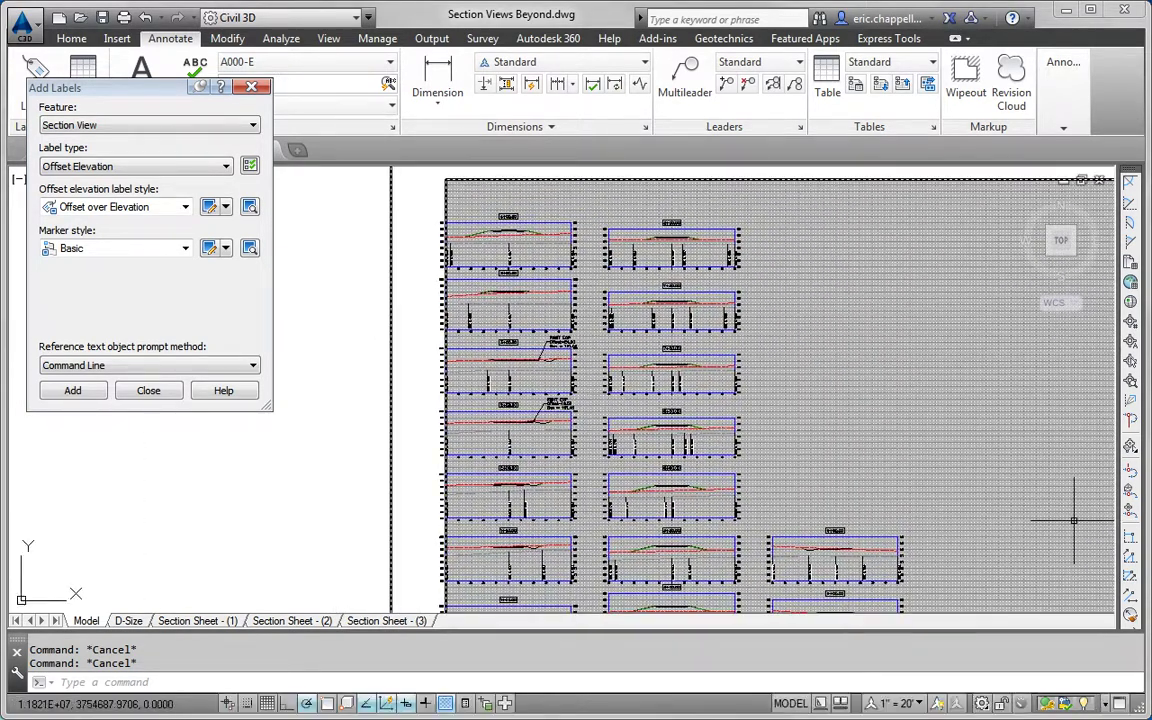